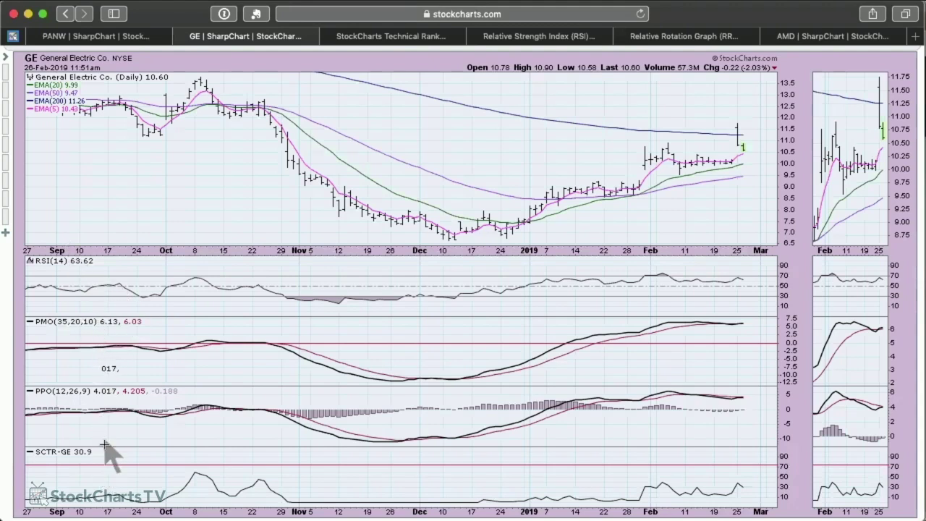
# - Scroll up the GE daily chart page toward the Chart dropdown
pyautogui.scroll(3, 304, 188)
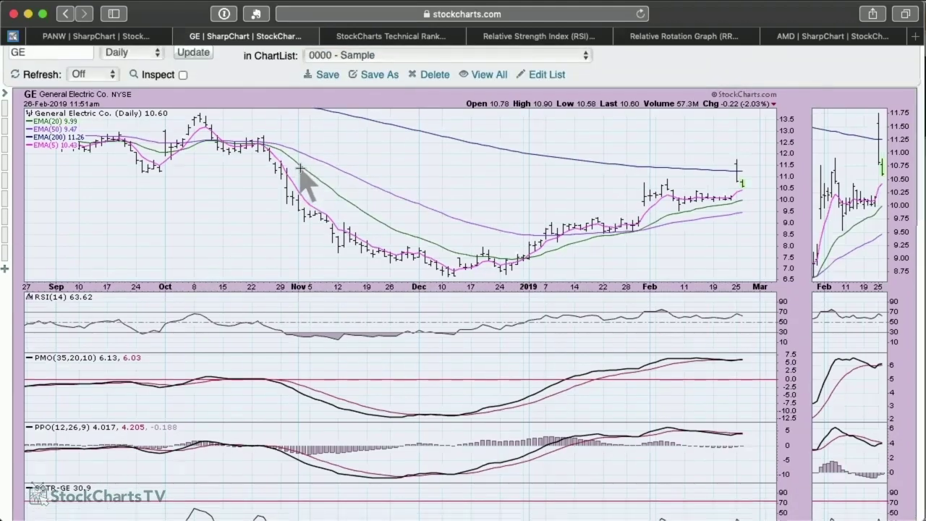
# - Load 'AMZN - Daily OHLC Bars, Custom (1100X645)' from the Sample ChartList and scroll through its indicator panels
pyautogui.click(351, 61)
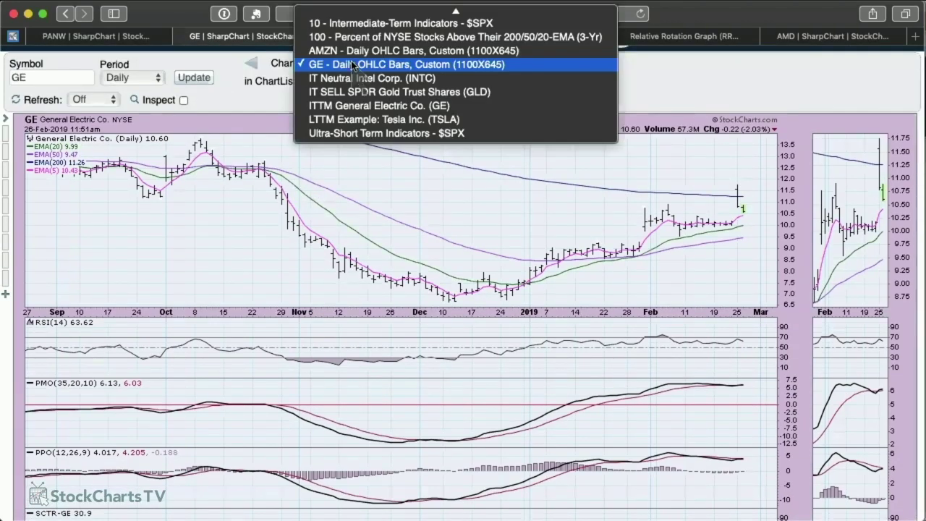
pyautogui.click(351, 54)
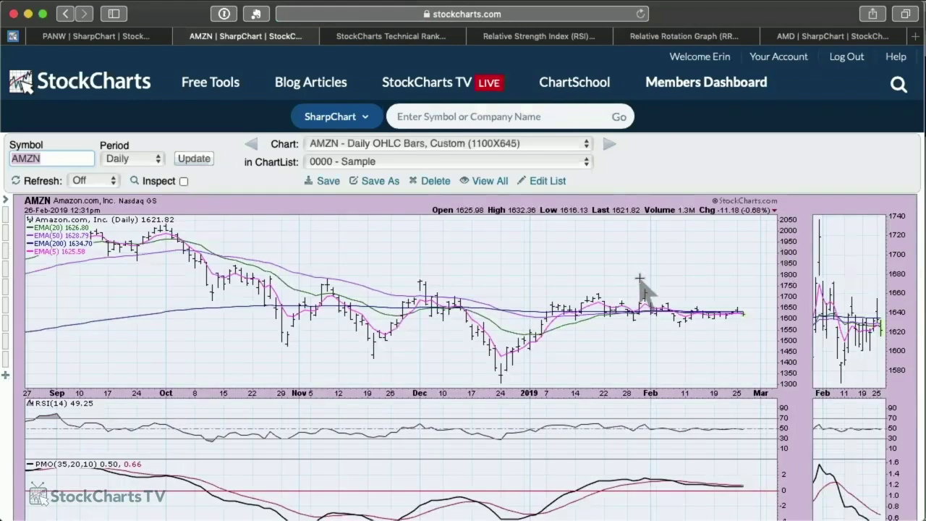
pyautogui.scroll(-2, 642, 293)
pyautogui.scroll(-2, 641, 293)
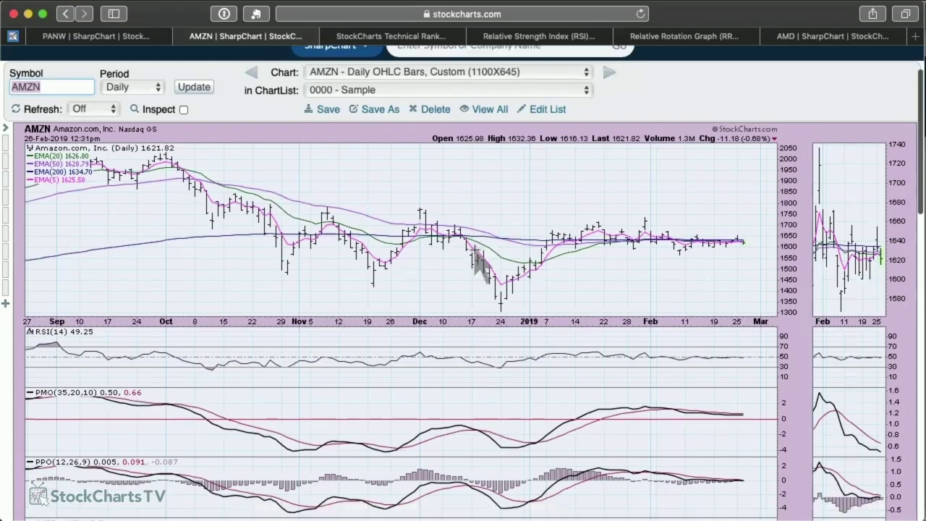
pyautogui.scroll(-5, 481, 267)
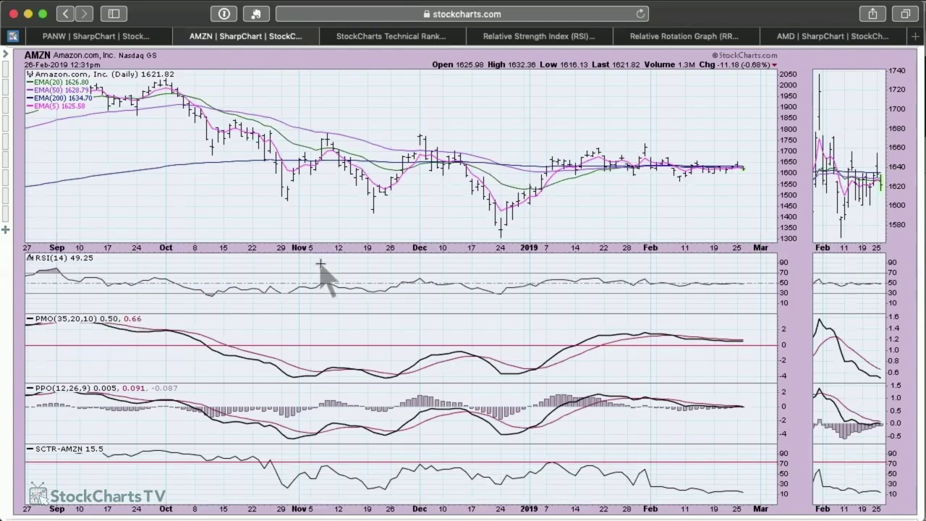
pyautogui.hscroll(-5, 320, 265)
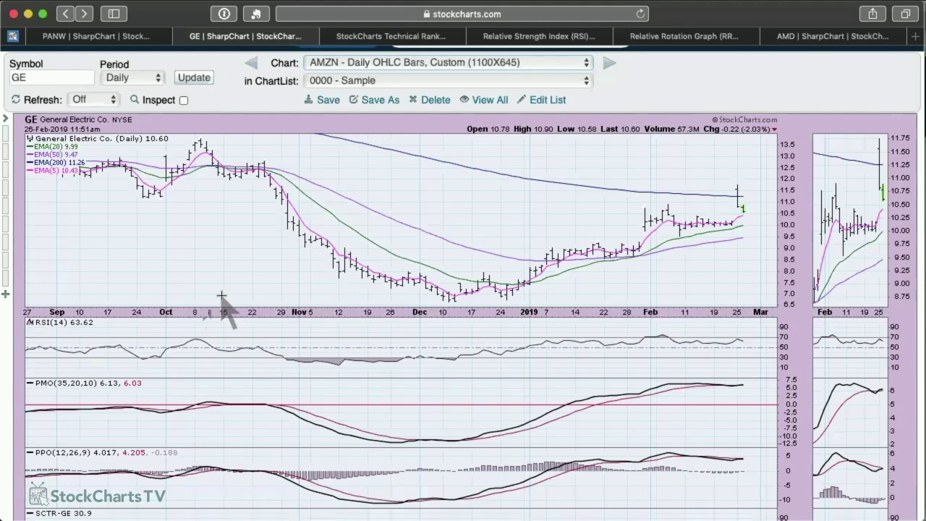
pyautogui.hscroll(5, 223, 297)
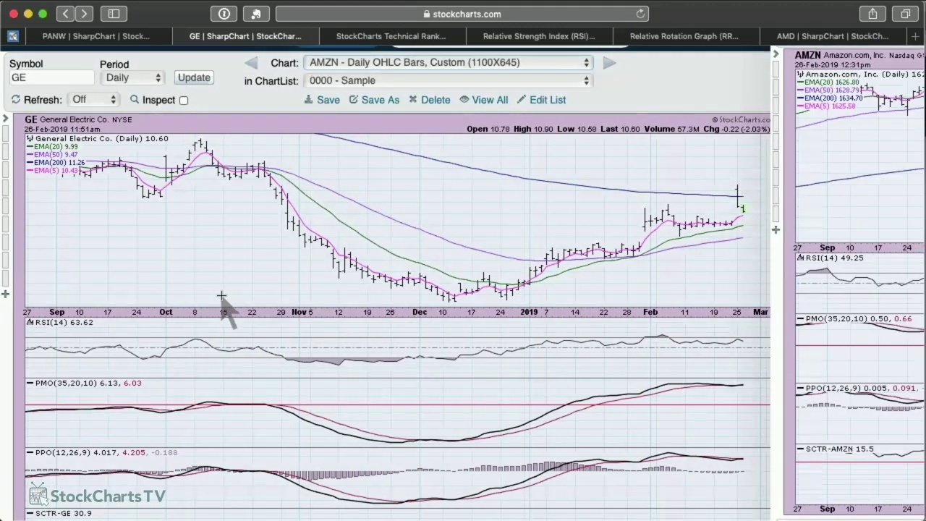
pyautogui.hscroll(5, 222, 296)
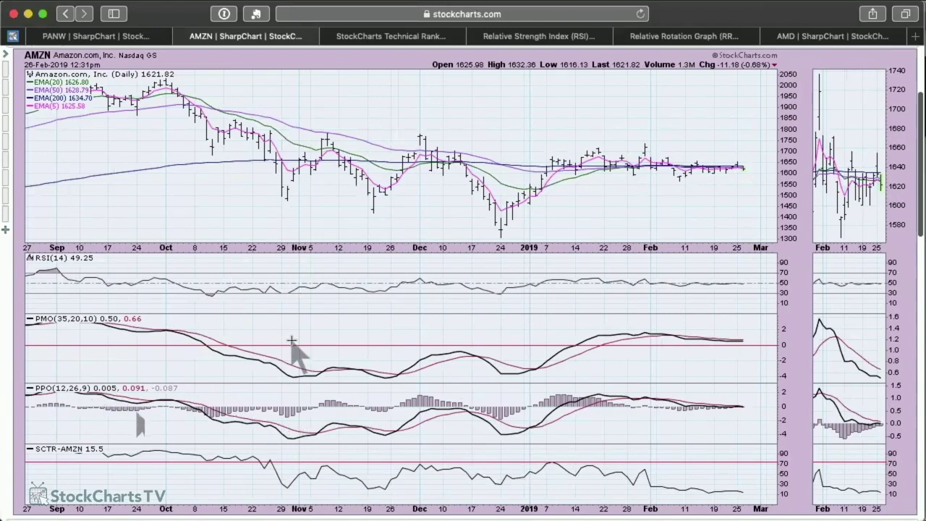
pyautogui.scroll(1, 293, 344)
pyautogui.hscroll(-5, 285, 288)
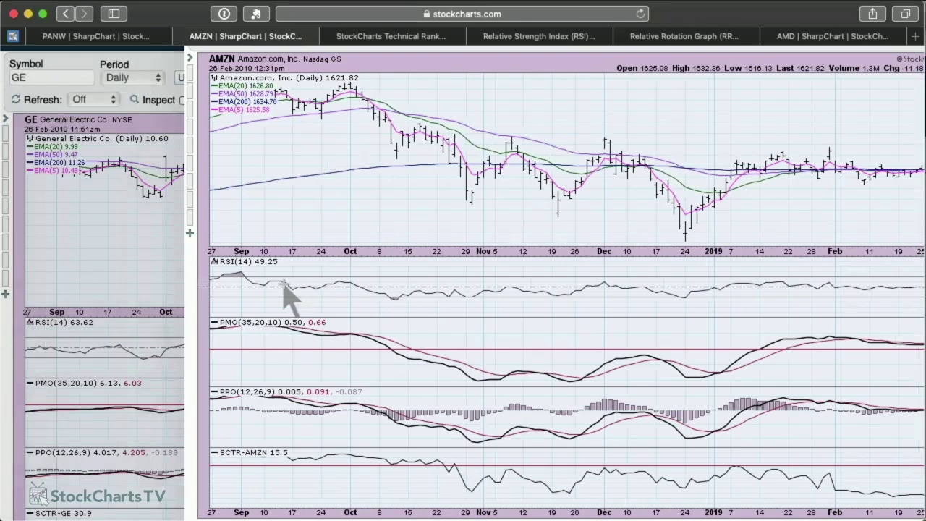
pyautogui.hscroll(5, 285, 286)
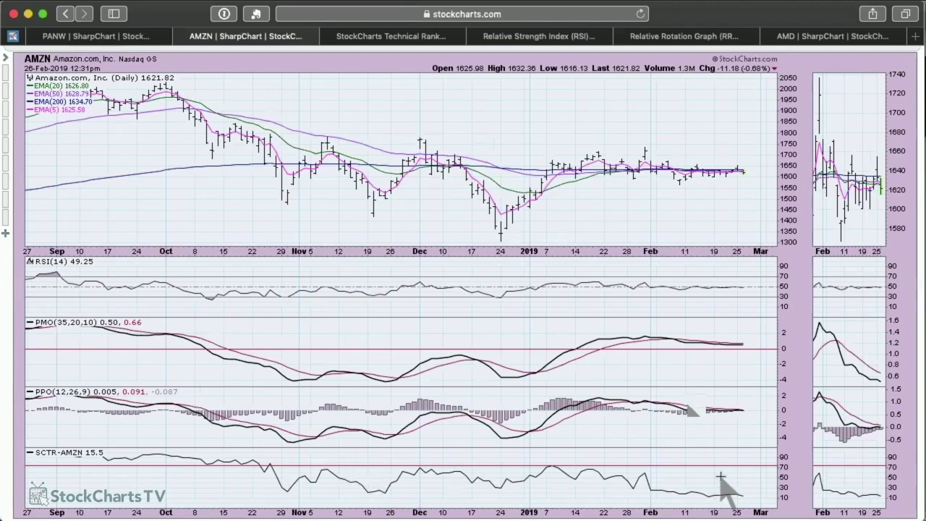
pyautogui.hscroll(-5, 458, 379)
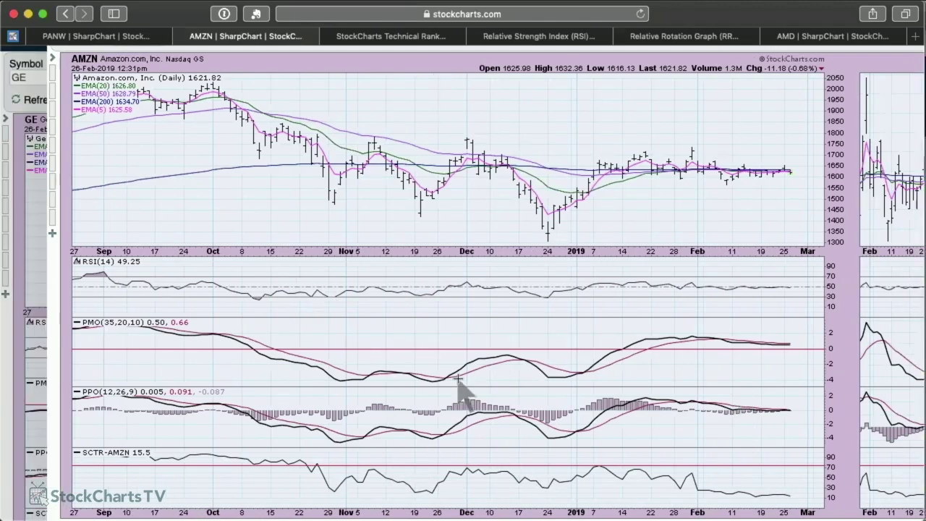
pyautogui.hscroll(-2, 458, 378)
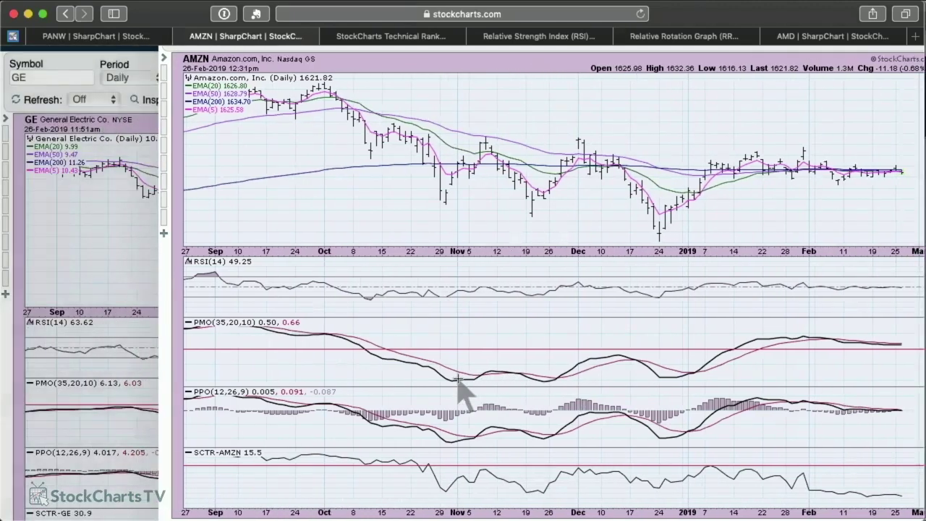
pyautogui.hscroll(6, 463, 384)
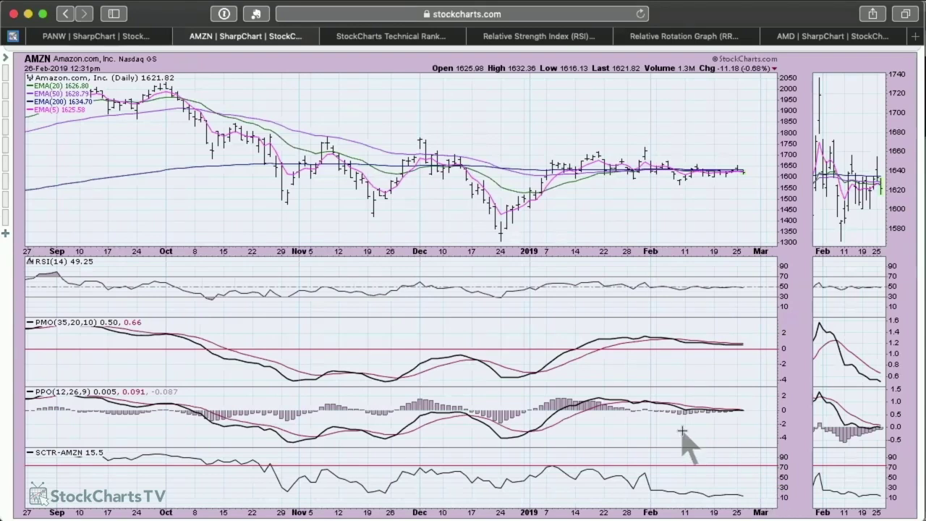
pyautogui.scroll(5, 682, 432)
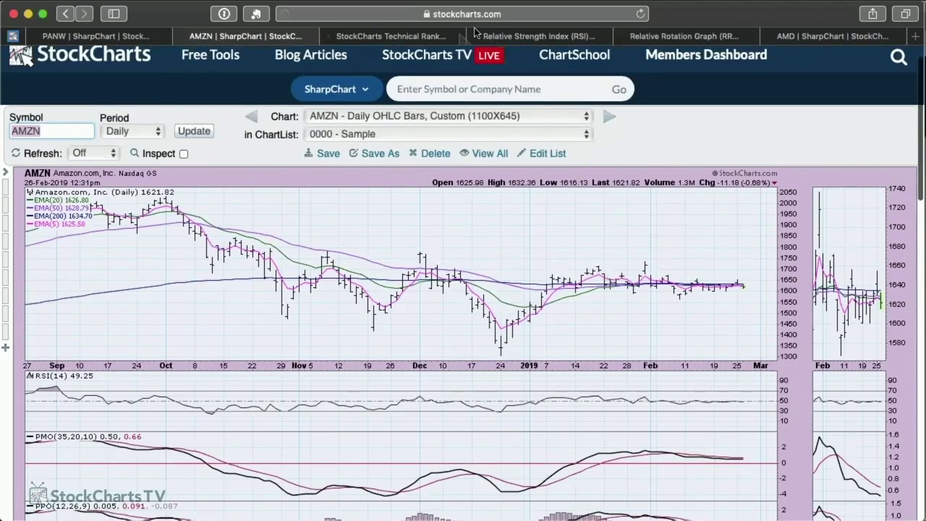
pyautogui.click(552, 37)
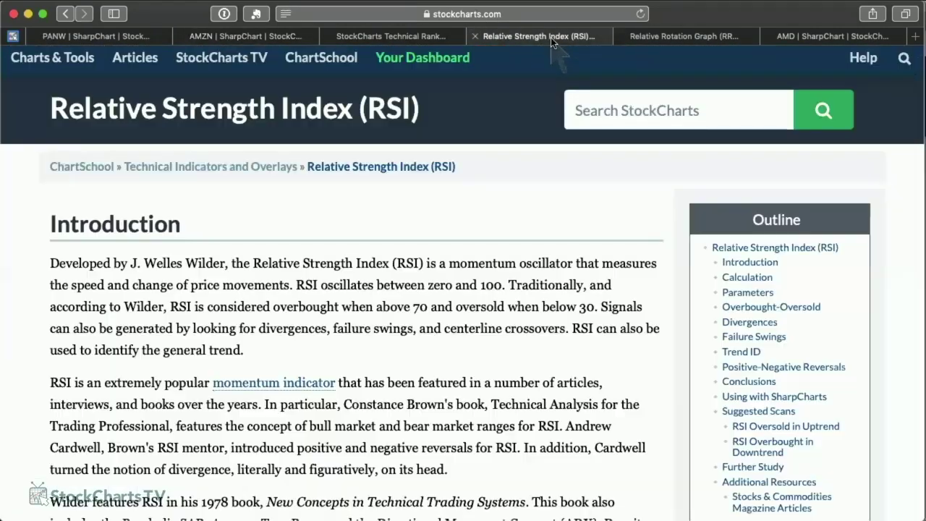
pyautogui.scroll(-3, 483, 184)
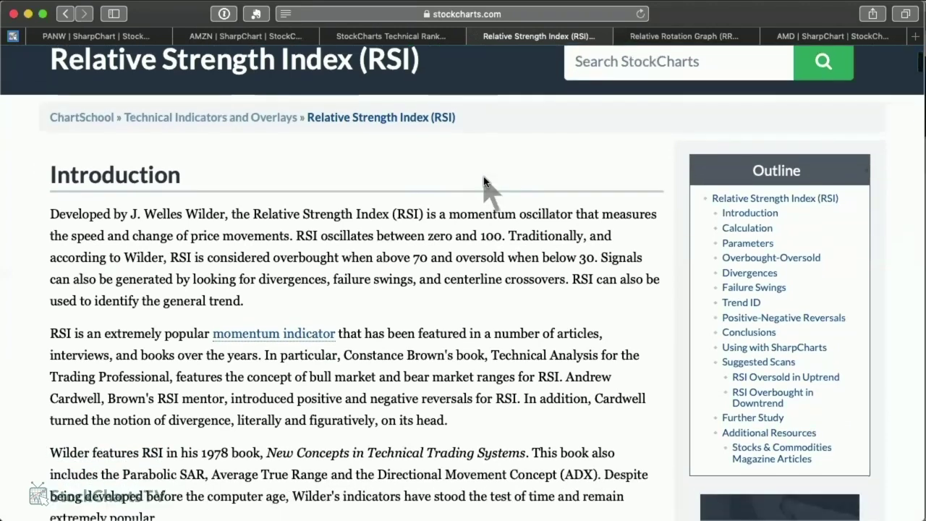
pyautogui.scroll(-2, 486, 182)
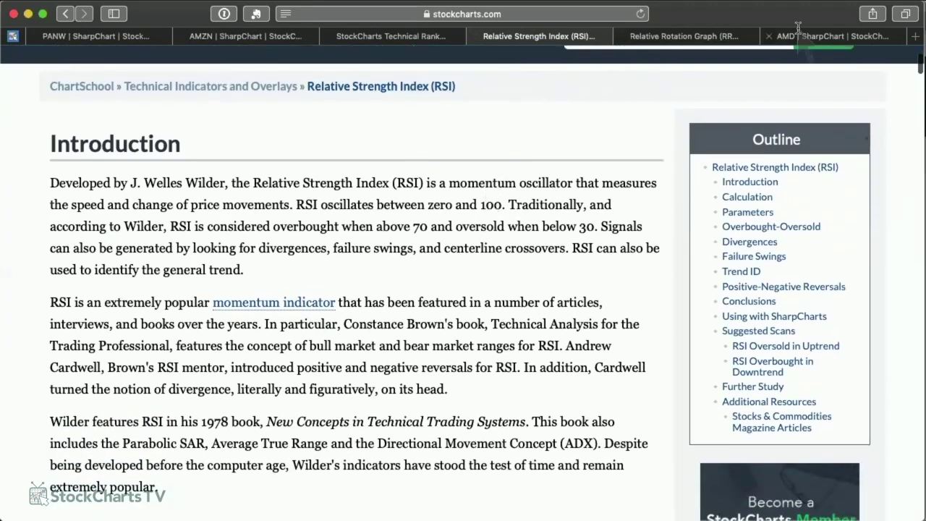
pyautogui.click(391, 37)
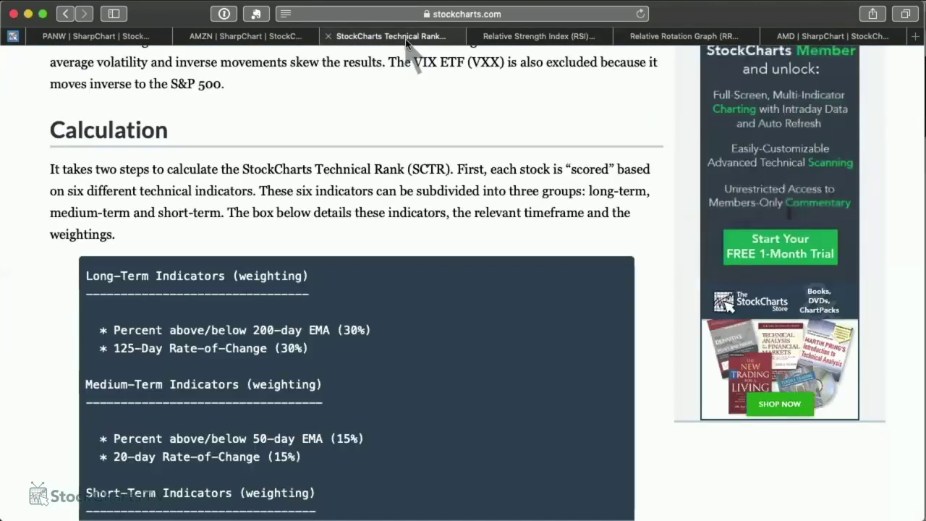
pyautogui.scroll(-3, 427, 224)
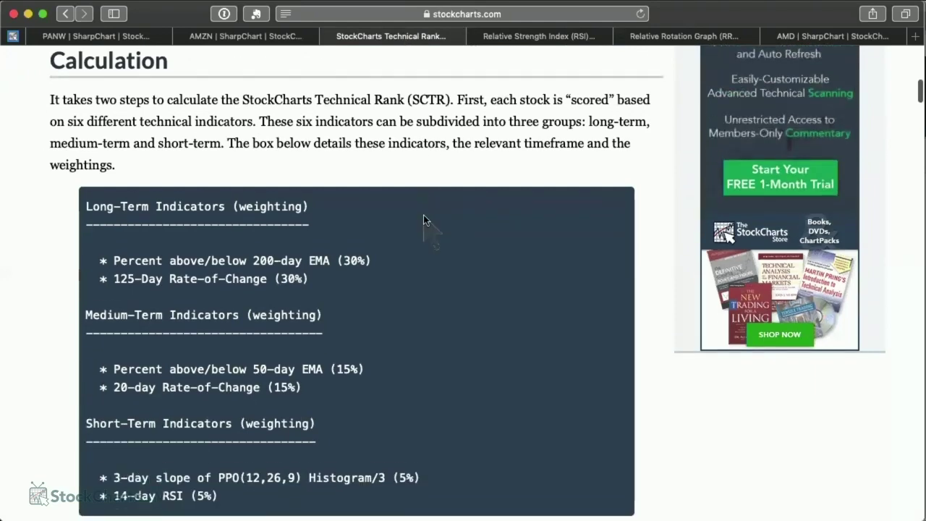
pyautogui.scroll(-1, 424, 220)
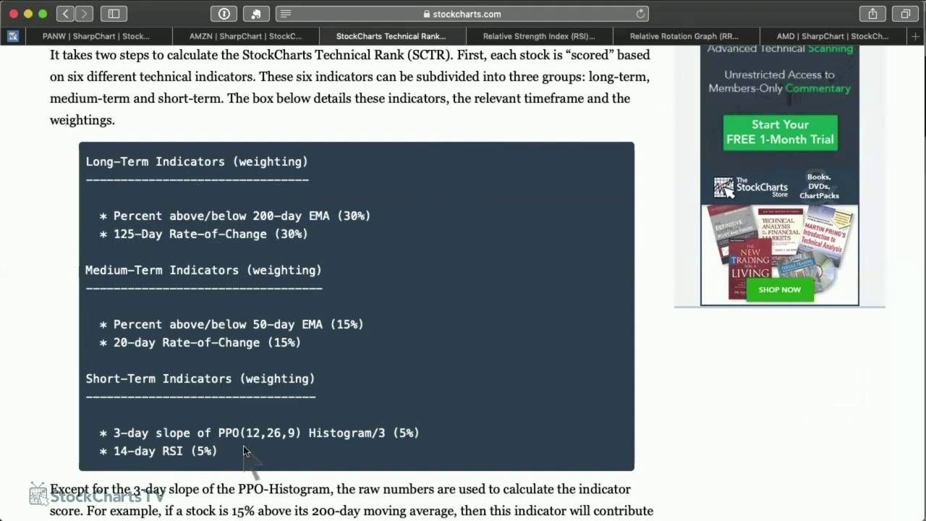
pyautogui.scroll(-5, 278, 490)
pyautogui.scroll(-10, 282, 492)
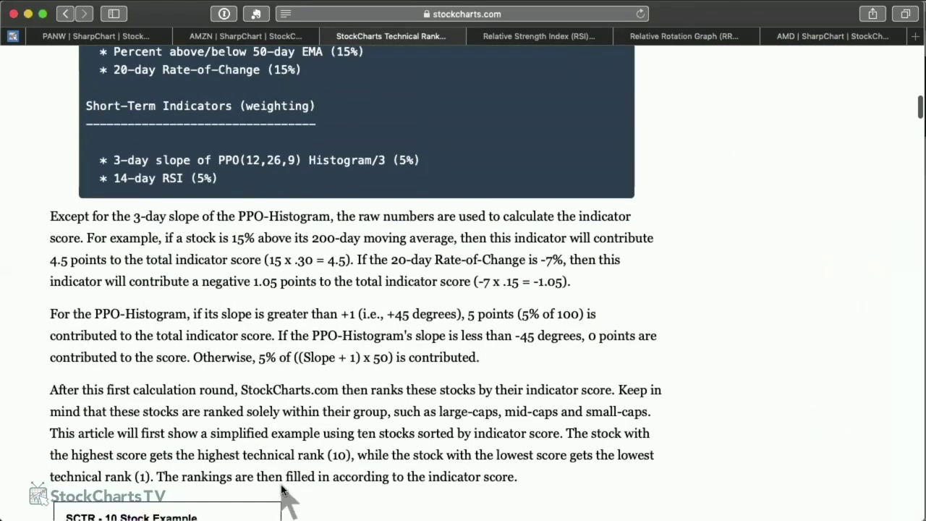
pyautogui.scroll(-9, 283, 492)
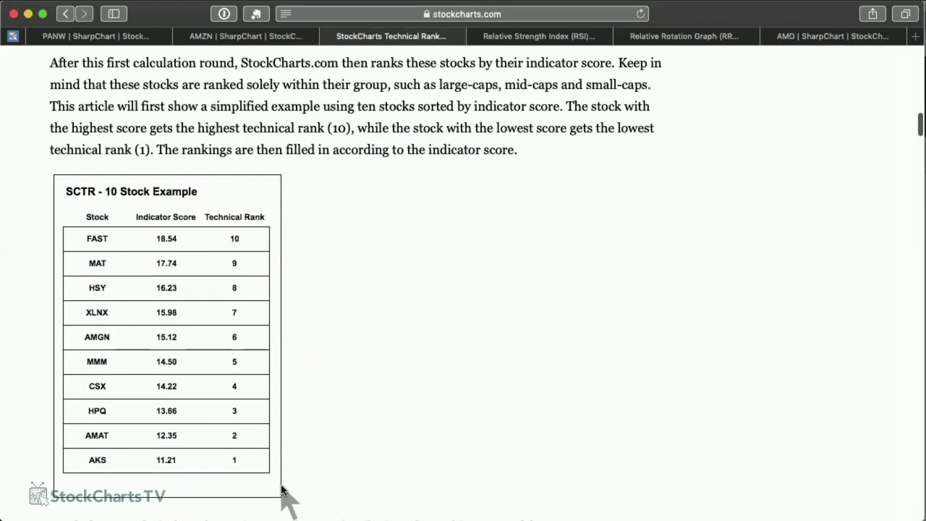
pyautogui.scroll(-13, 282, 492)
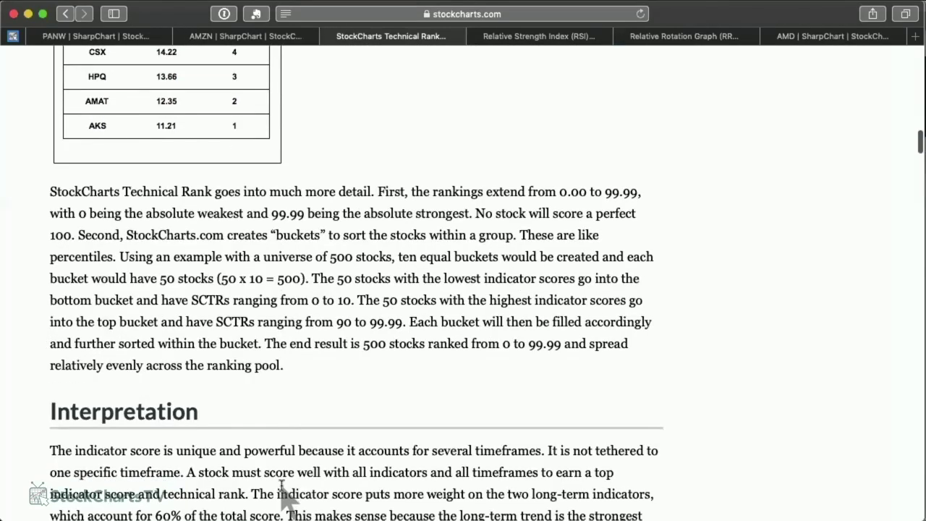
pyautogui.scroll(-9, 282, 492)
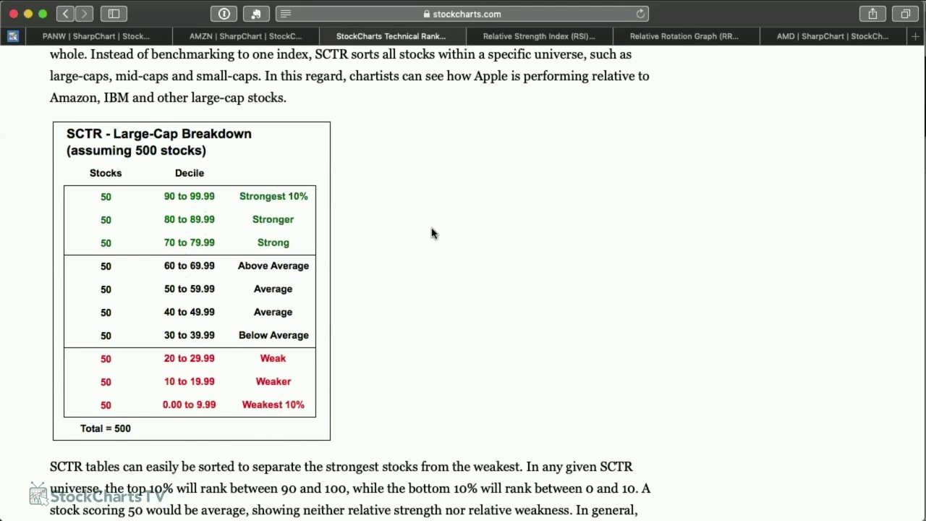
pyautogui.scroll(3, 432, 233)
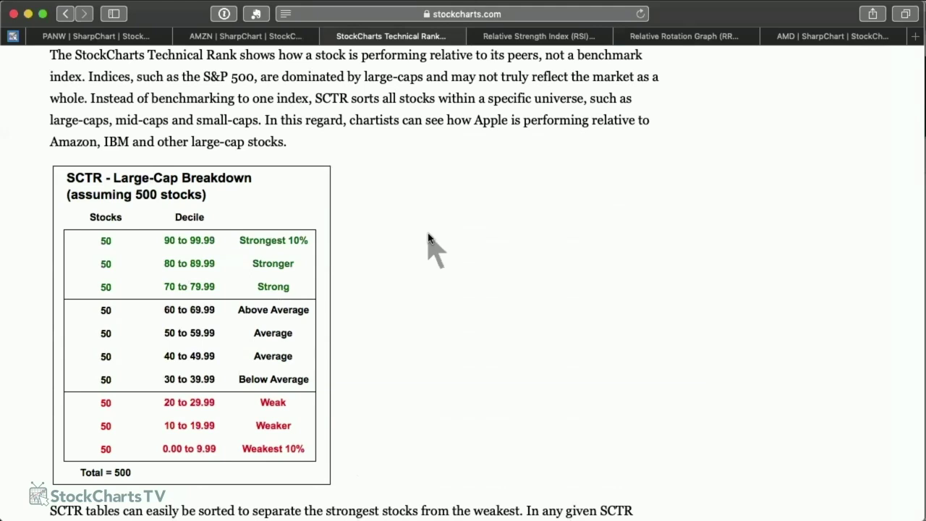
pyautogui.scroll(3, 424, 279)
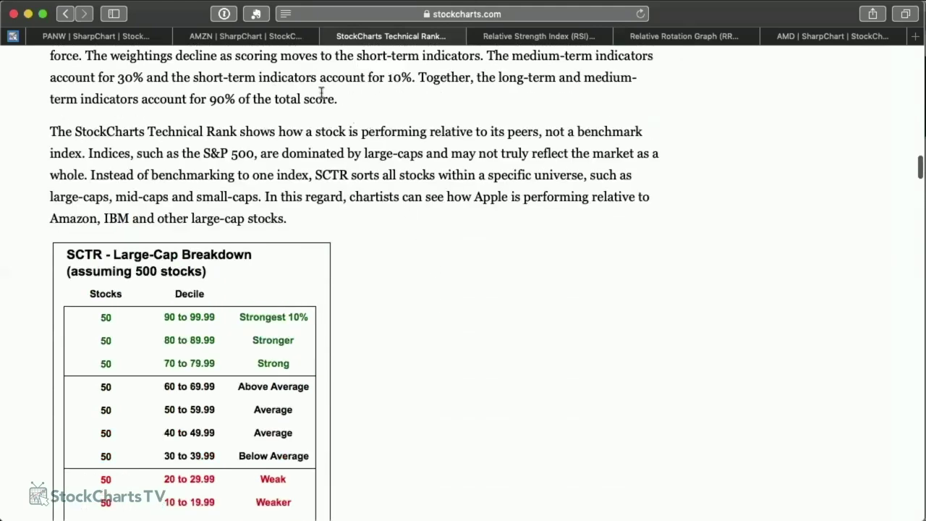
pyautogui.click(275, 36)
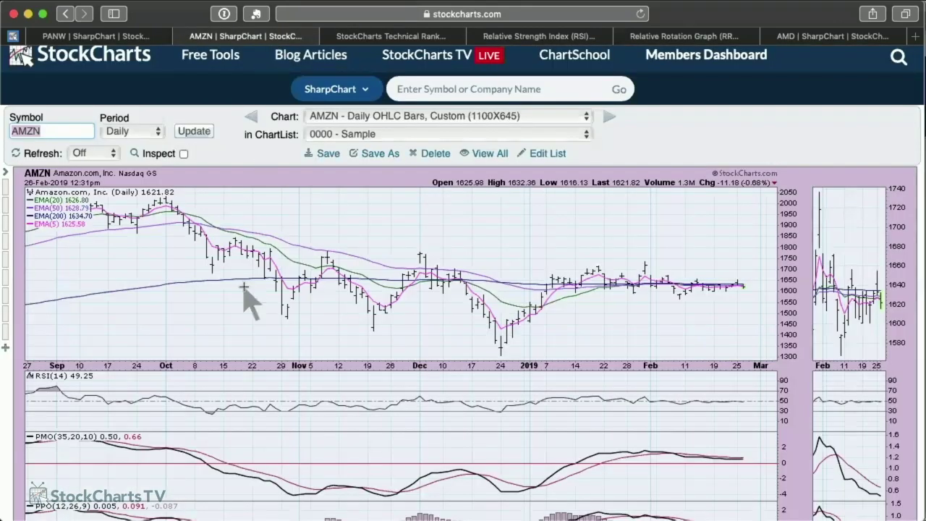
# - Scroll through the AMZN chart, then switch to the PANW SharpChart tab
pyautogui.scroll(-1, 245, 288)
pyautogui.scroll(-2, 246, 290)
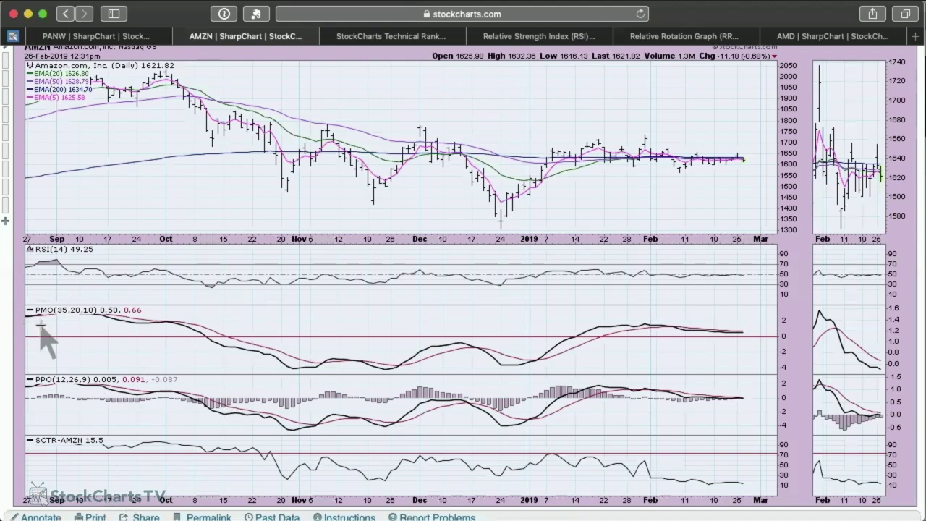
pyautogui.scroll(3, 393, 335)
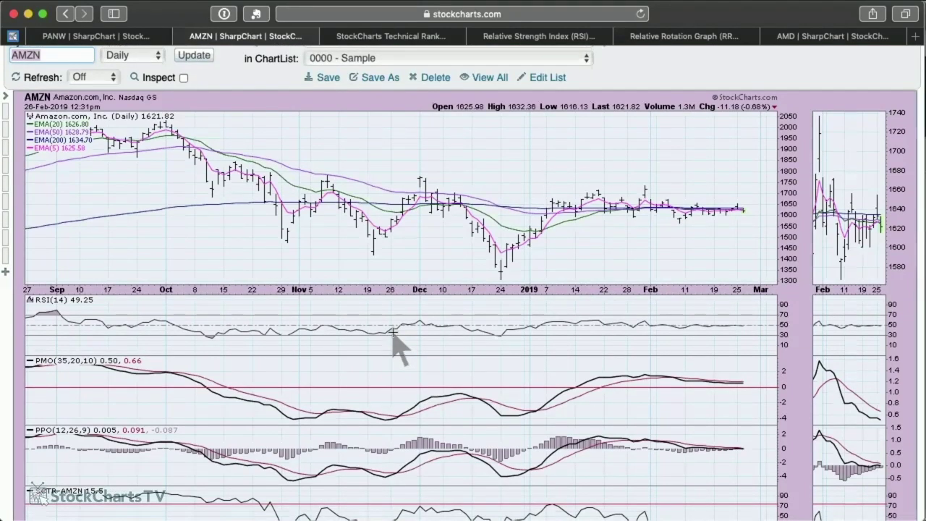
pyautogui.scroll(2, 401, 311)
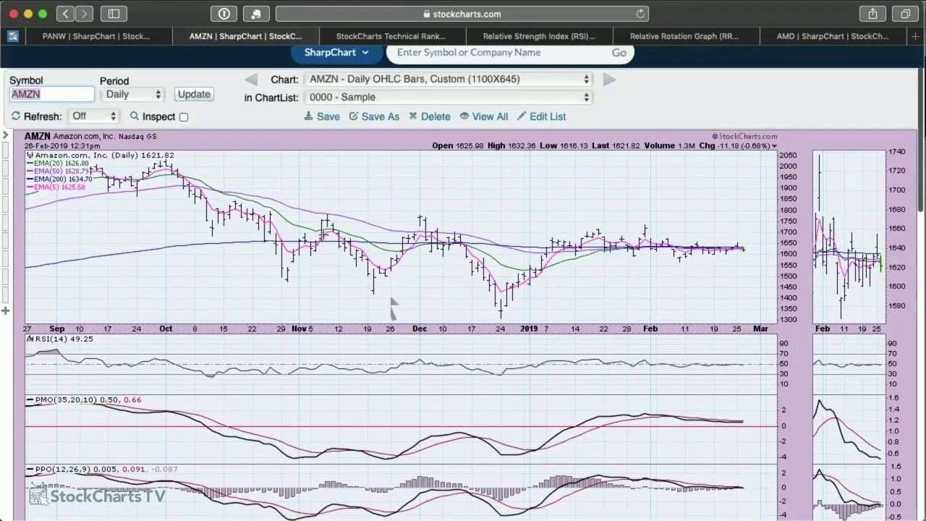
pyautogui.click(149, 37)
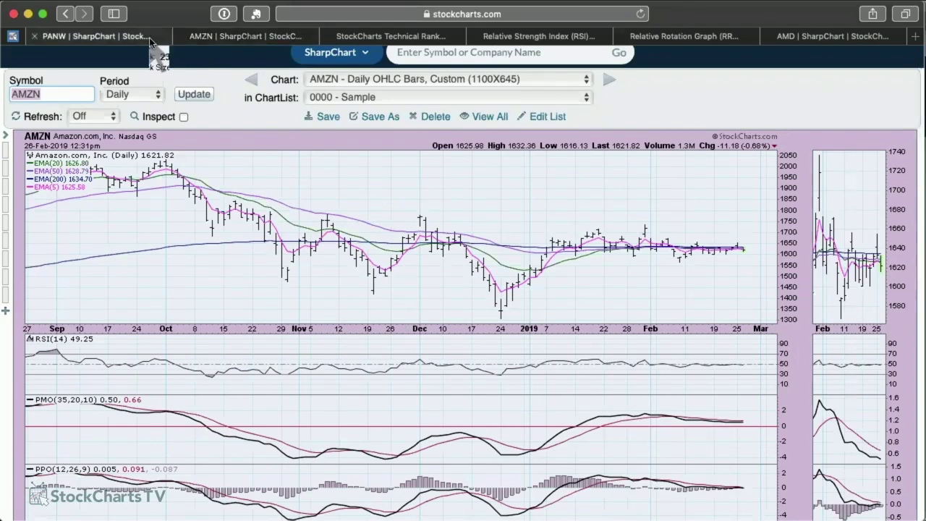
pyautogui.scroll(5, 391, 181)
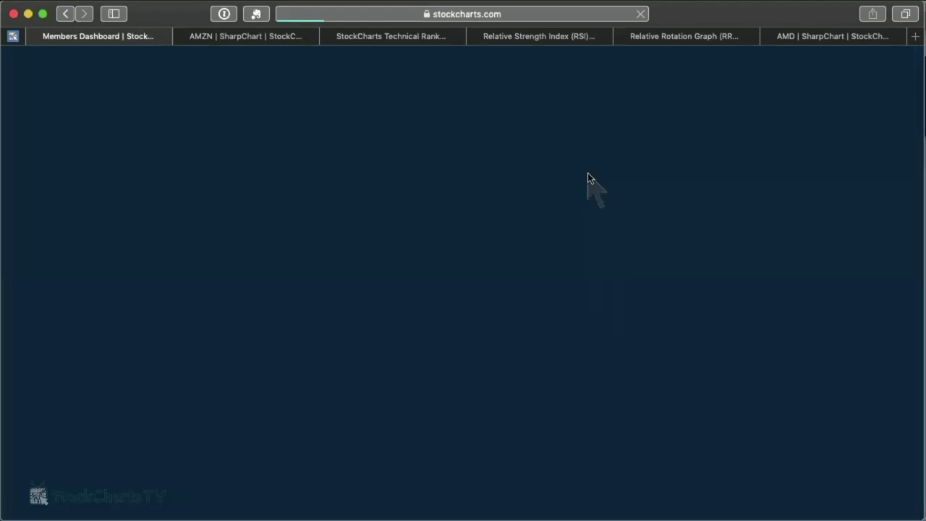
# - Open Predefined Scans from Your Scans on the Members Dashboard to view bullish indicator counts
pyautogui.scroll(-6, 358, 228)
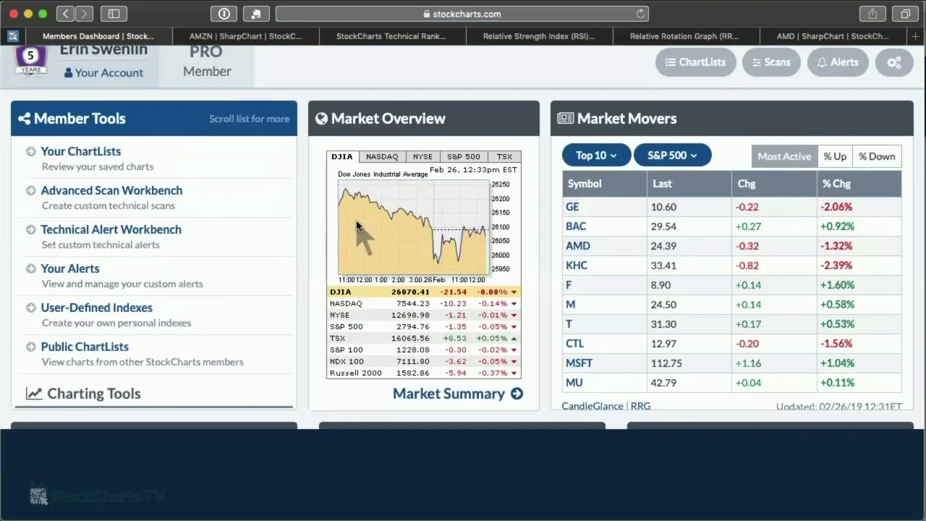
pyautogui.scroll(-4, 357, 227)
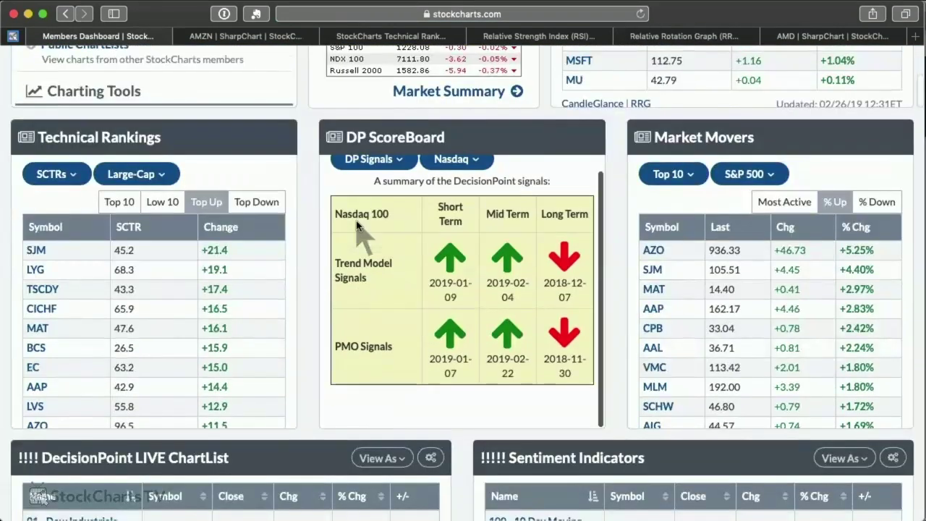
pyautogui.scroll(-15, 307, 243)
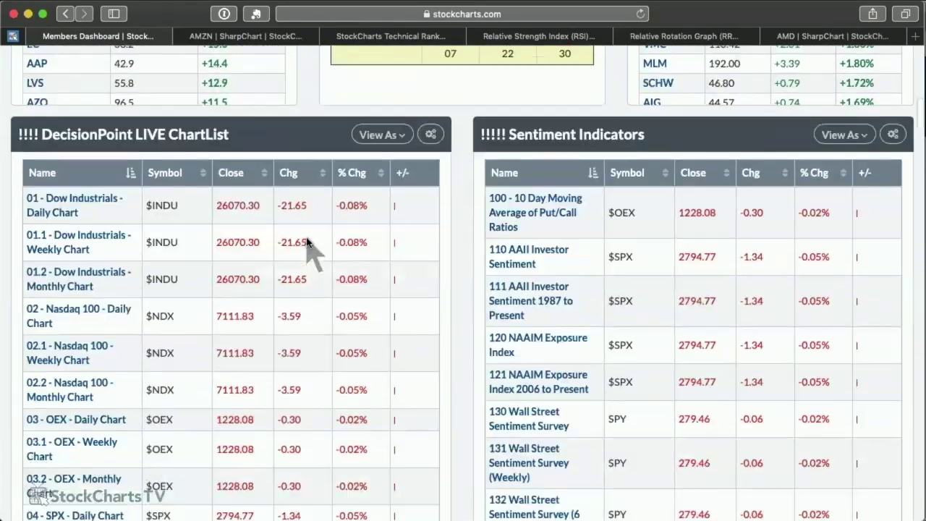
pyautogui.scroll(-3, 307, 243)
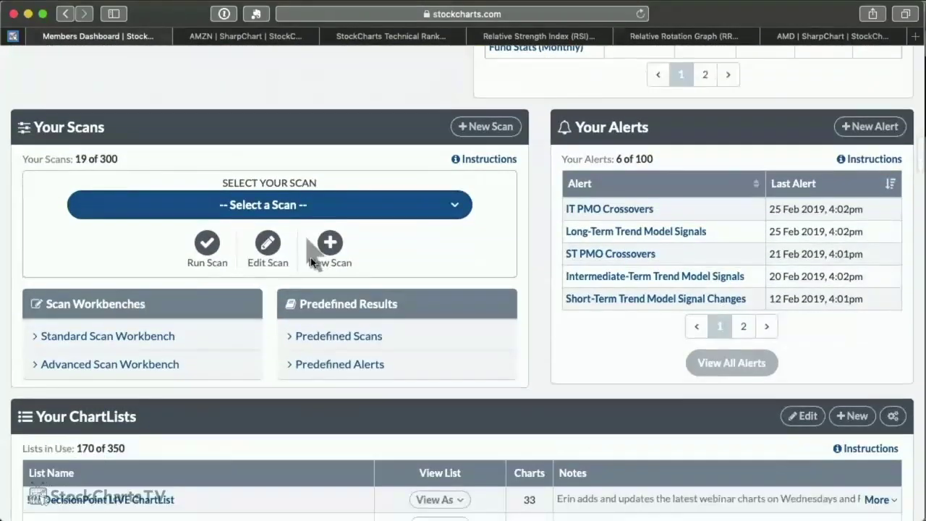
pyautogui.click(336, 339)
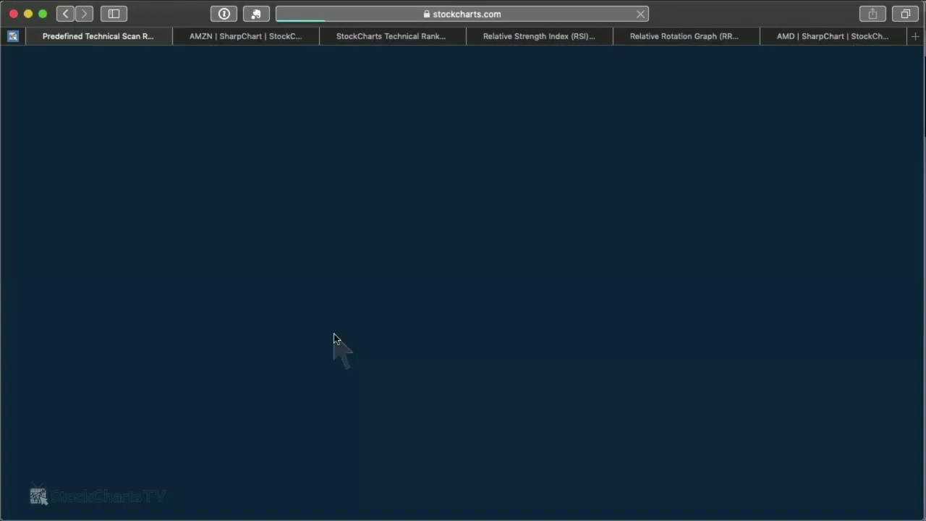
pyautogui.scroll(-5, 296, 325)
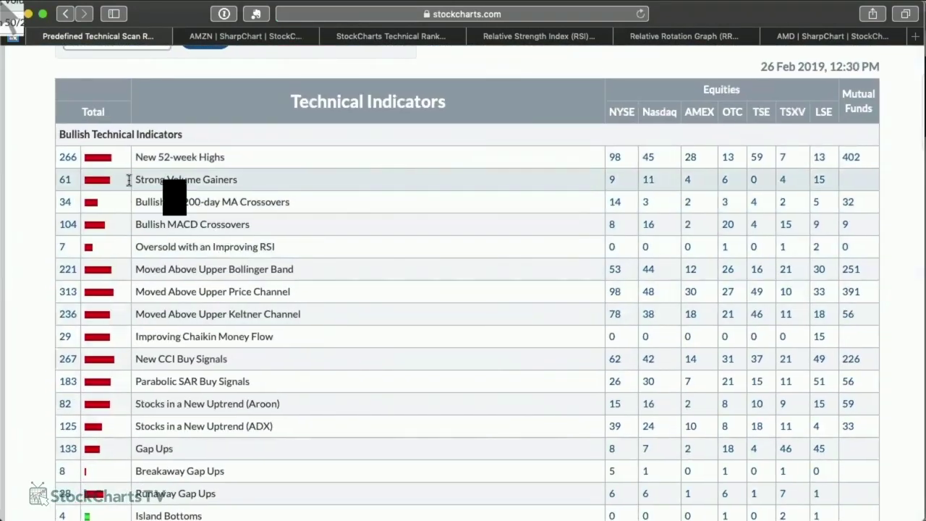
# - Replace the * SCAN DUMP * ChartList with the 61 Strong Volume Gainers results
pyautogui.click(60, 181)
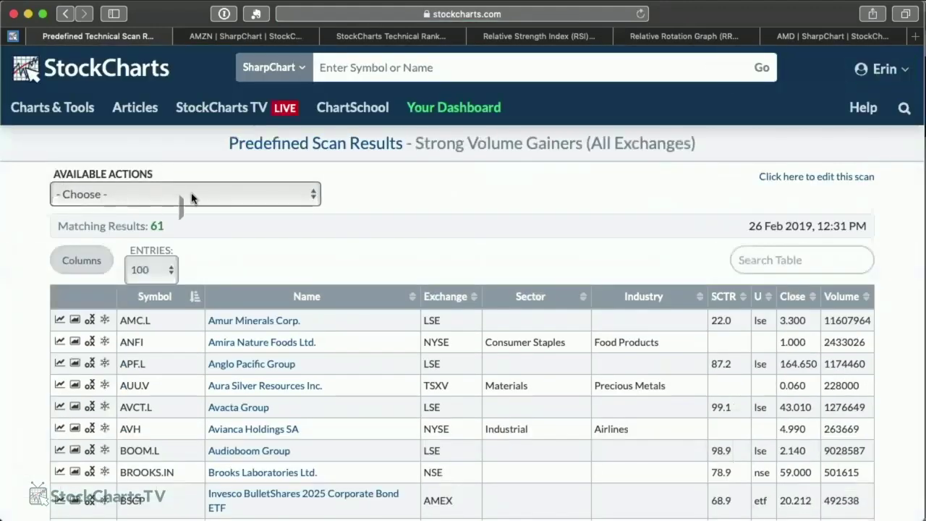
pyautogui.click(228, 201)
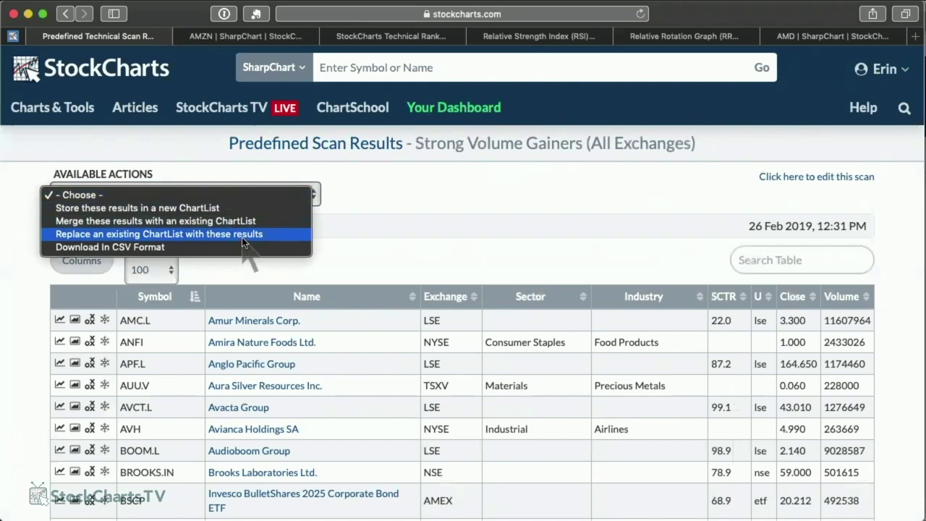
pyautogui.click(241, 235)
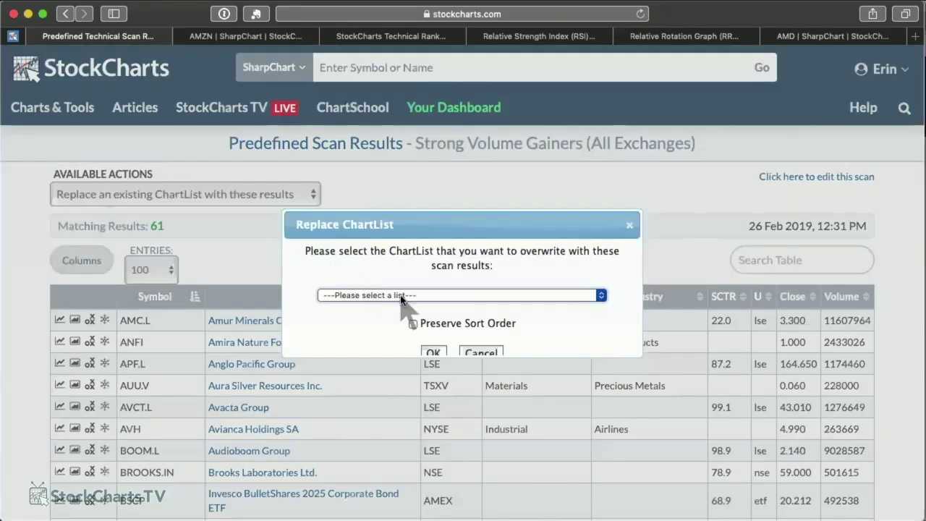
pyautogui.click(400, 296)
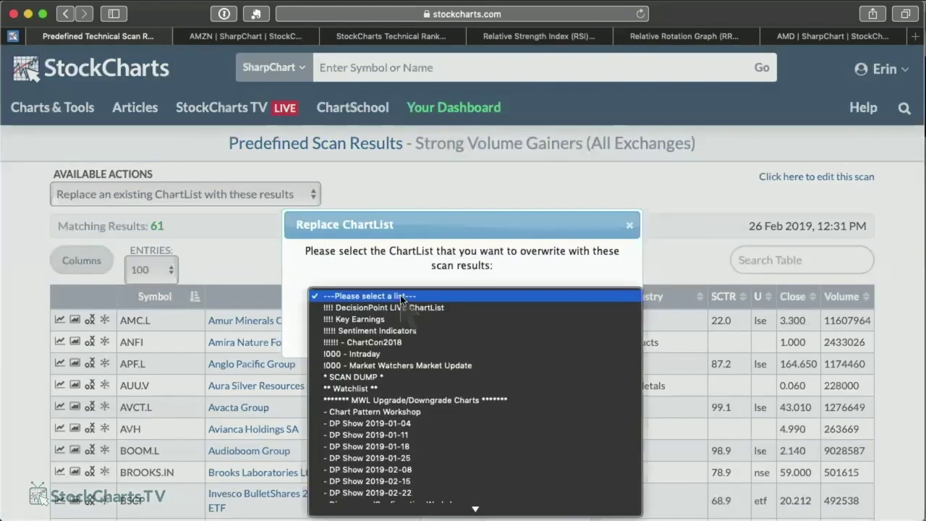
pyautogui.click(413, 376)
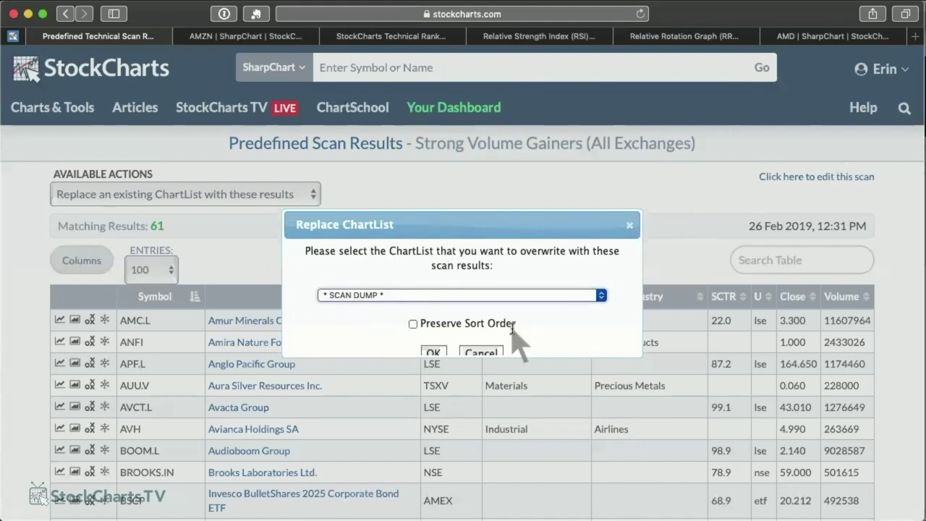
pyautogui.scroll(-1, 514, 330)
pyautogui.click(428, 338)
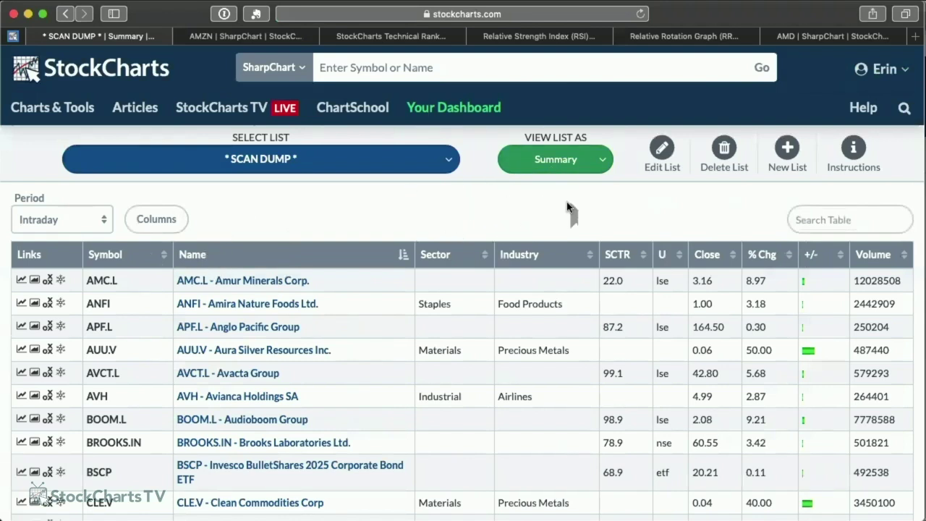
# - View the * SCAN DUMP * list as CandleGlance mini charts and browse the grid
pyautogui.click(601, 164)
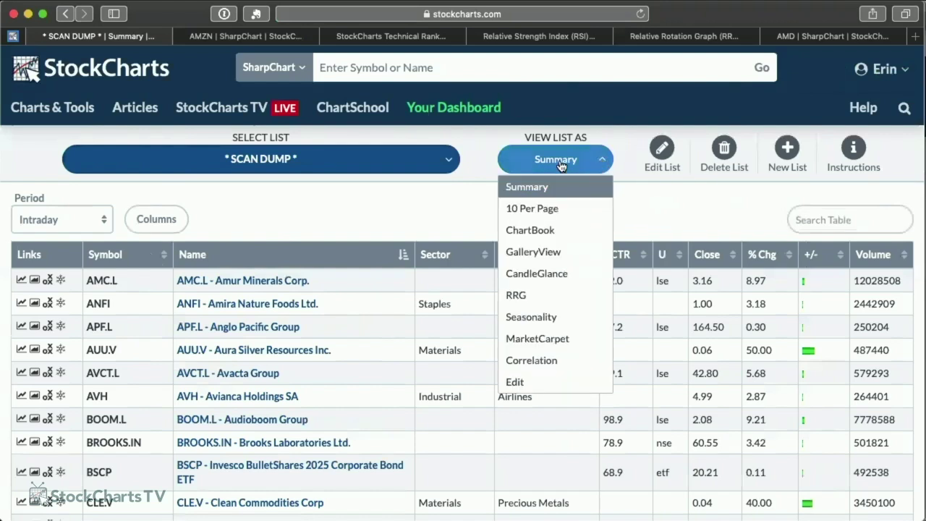
pyautogui.click(529, 275)
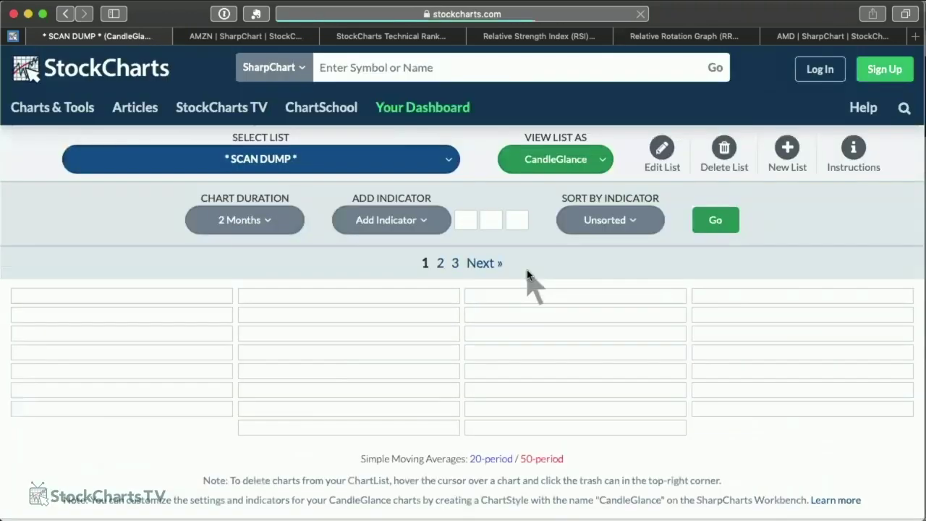
pyautogui.scroll(-3, 528, 272)
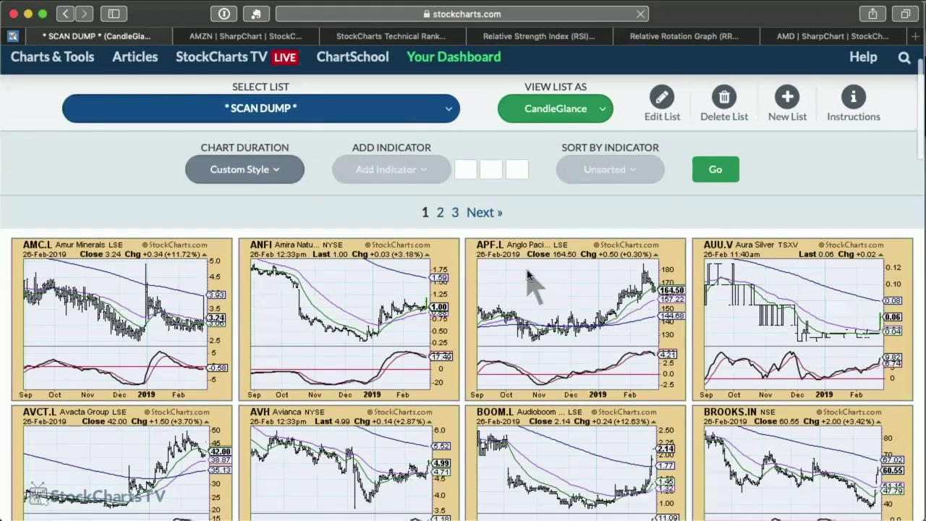
pyautogui.scroll(2, 528, 272)
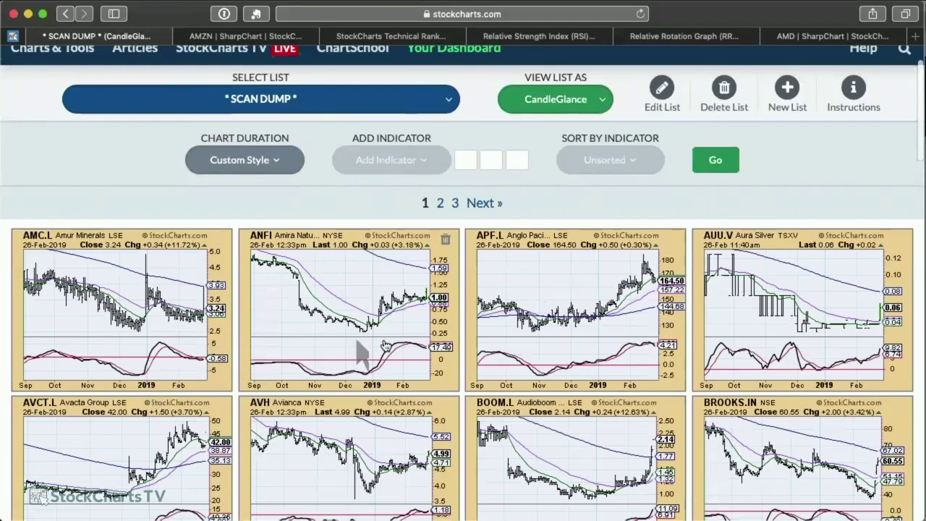
pyautogui.scroll(2, 567, 192)
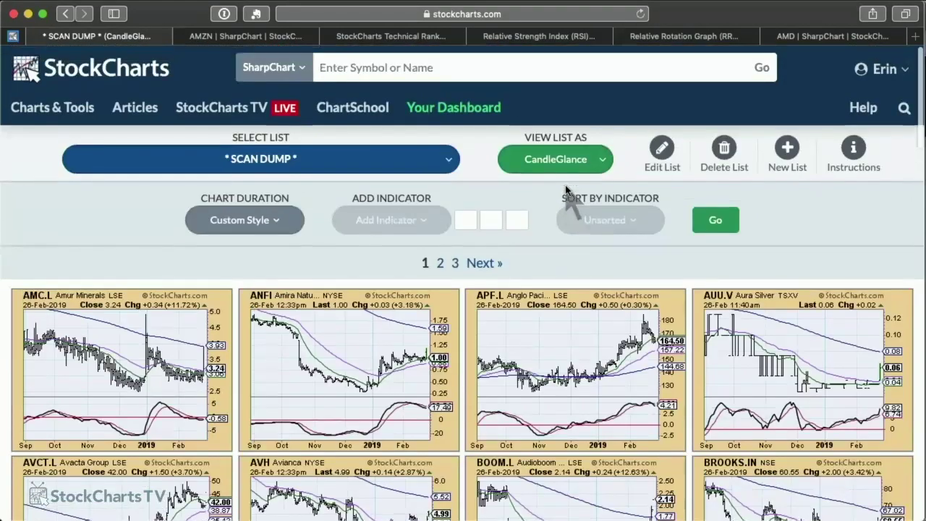
# - Bring up the Chart Duration choices for the CandleGlance charts
pyautogui.click(255, 222)
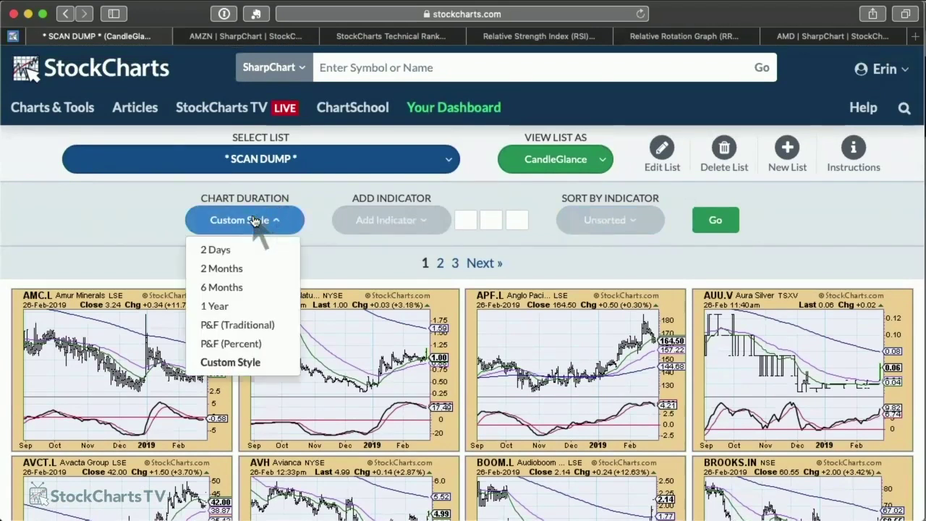
pyautogui.click(255, 221)
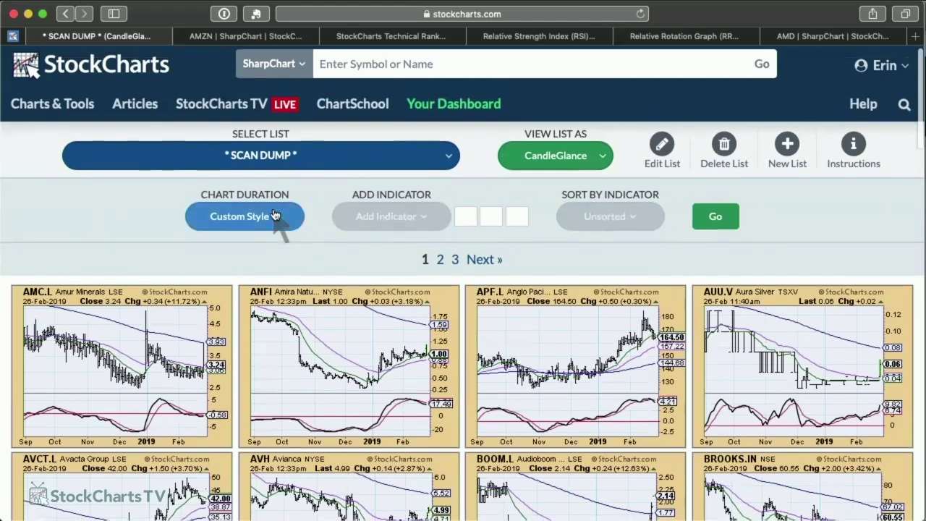
pyautogui.click(275, 217)
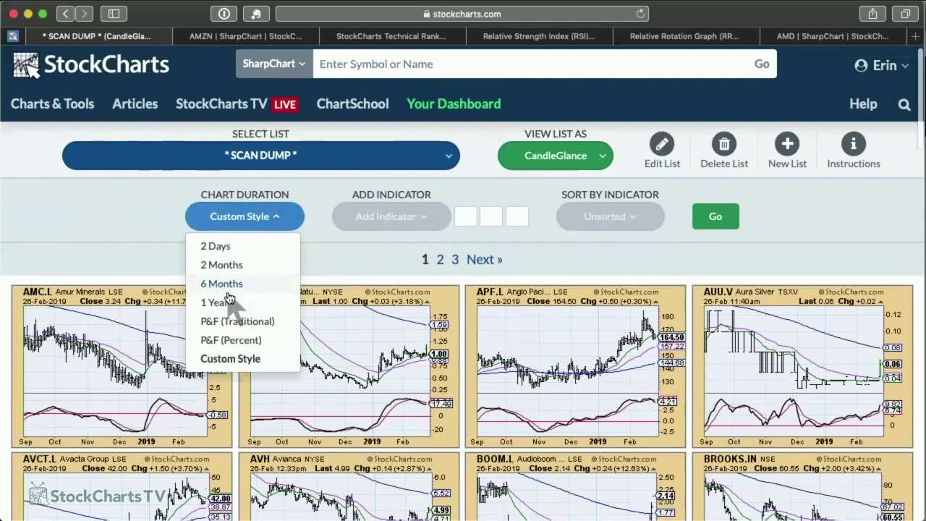
# - Set the CandleGlance duration to 6 Months and add the PMO (35, 20, 10) indicator
pyautogui.click(273, 285)
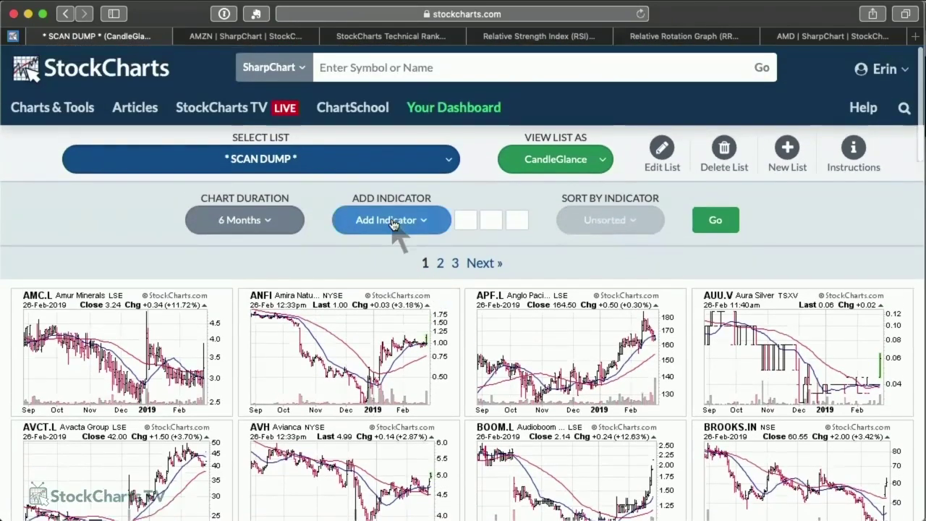
pyautogui.click(394, 226)
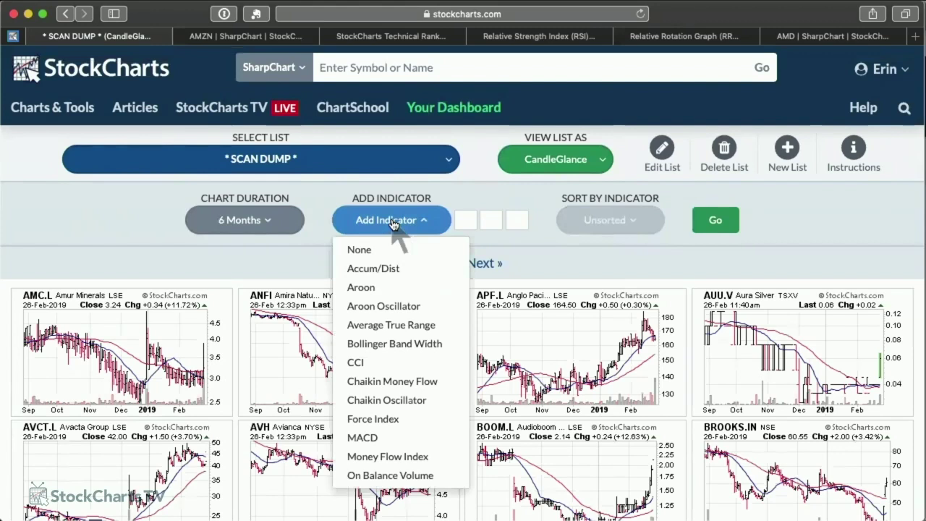
pyautogui.scroll(-3, 366, 353)
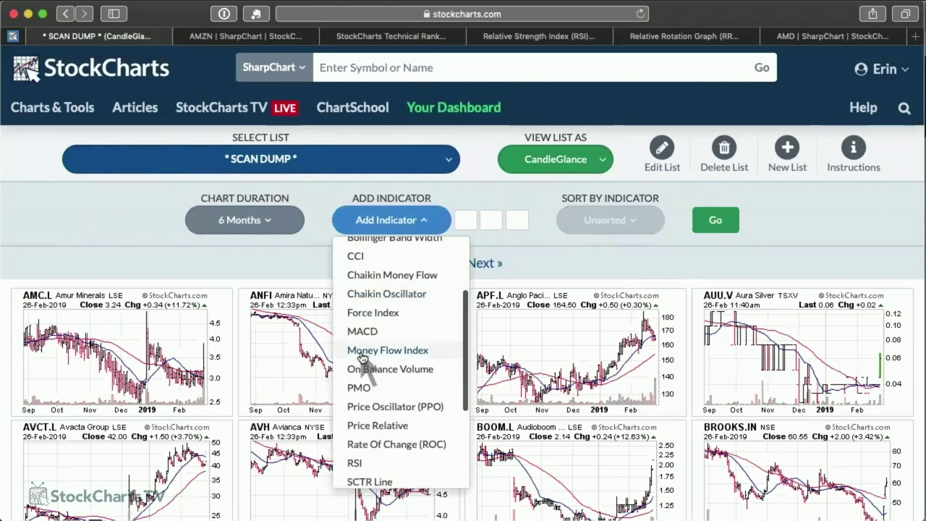
pyautogui.scroll(-1, 362, 358)
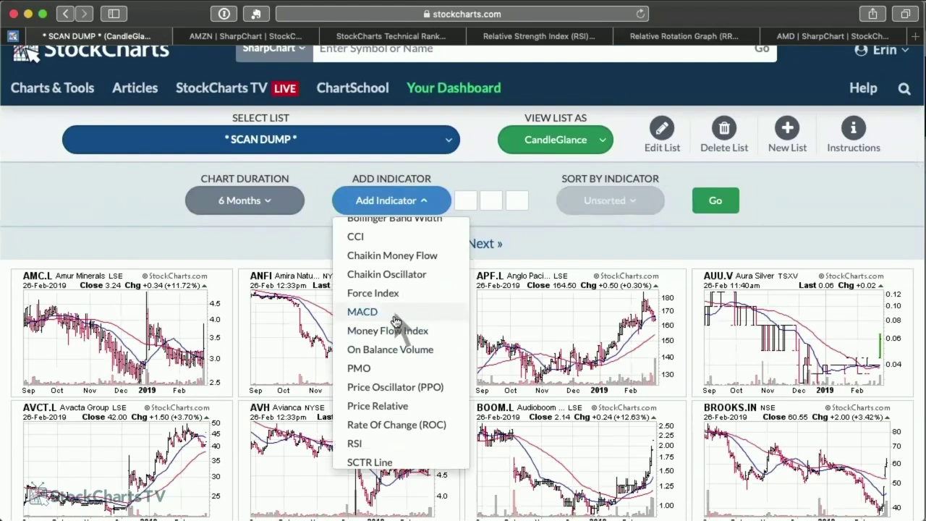
pyautogui.scroll(-1, 360, 365)
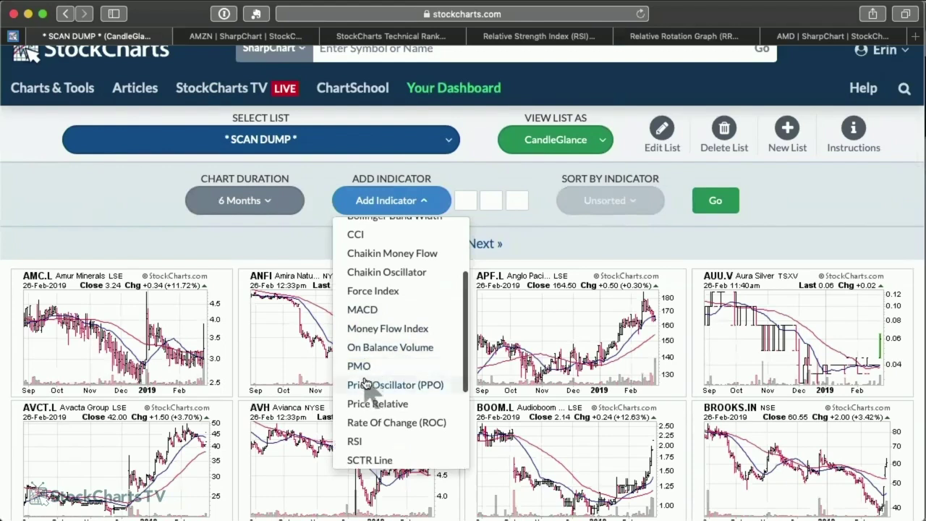
pyautogui.scroll(1, 365, 386)
pyautogui.scroll(-3, 367, 391)
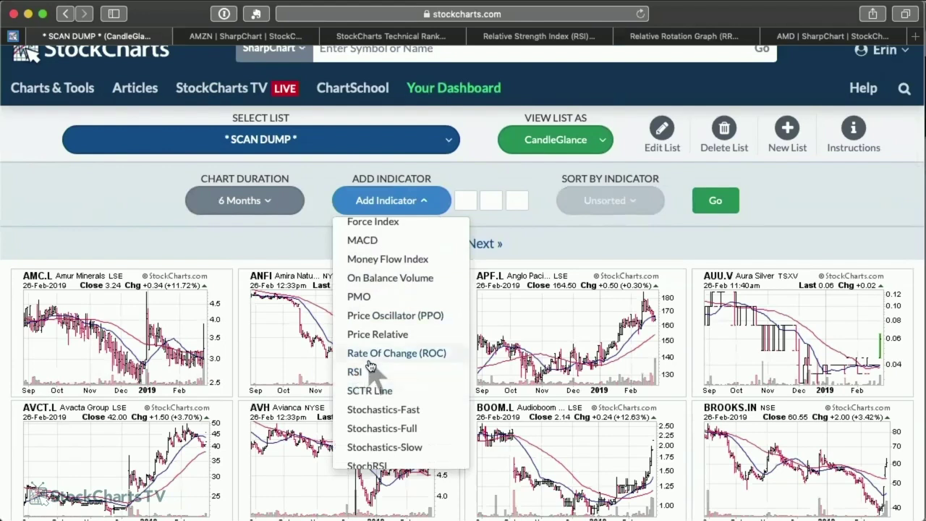
pyautogui.scroll(3, 365, 377)
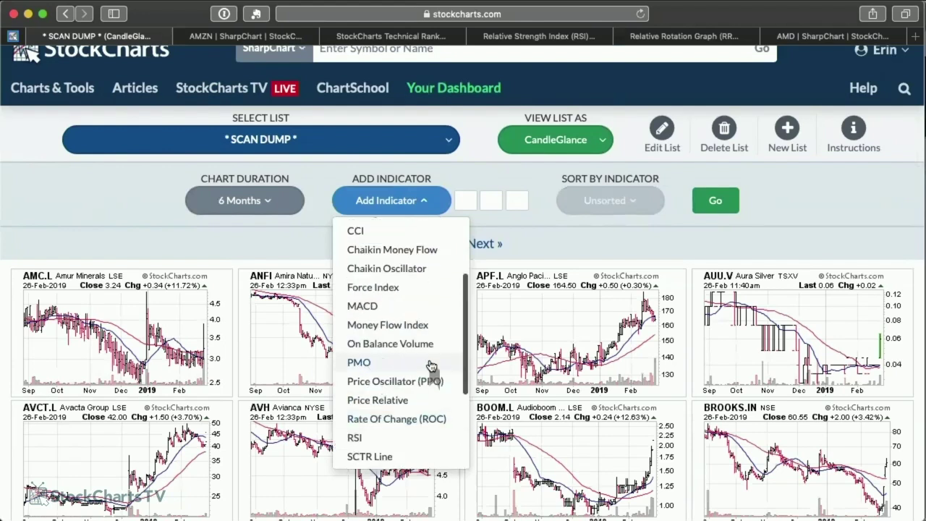
pyautogui.click(373, 362)
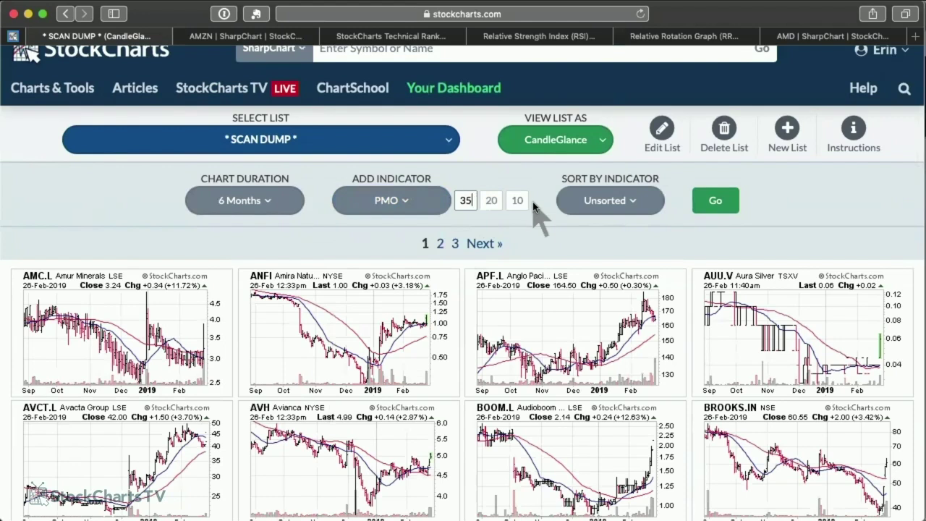
pyautogui.click(650, 204)
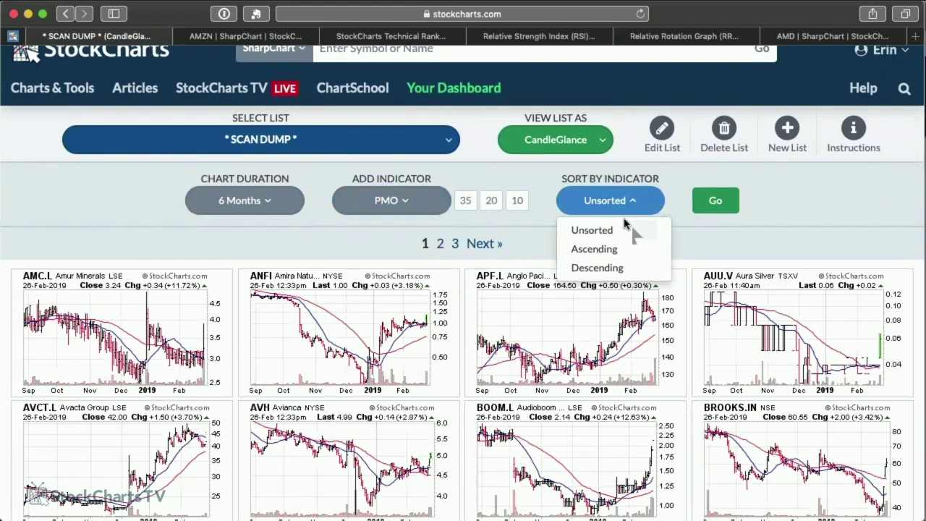
pyautogui.click(597, 267)
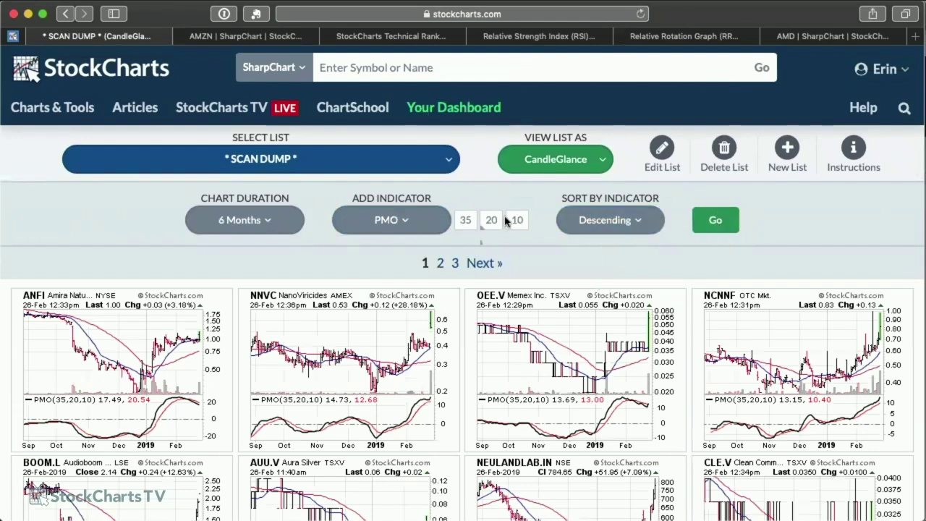
pyautogui.scroll(-1, 370, 246)
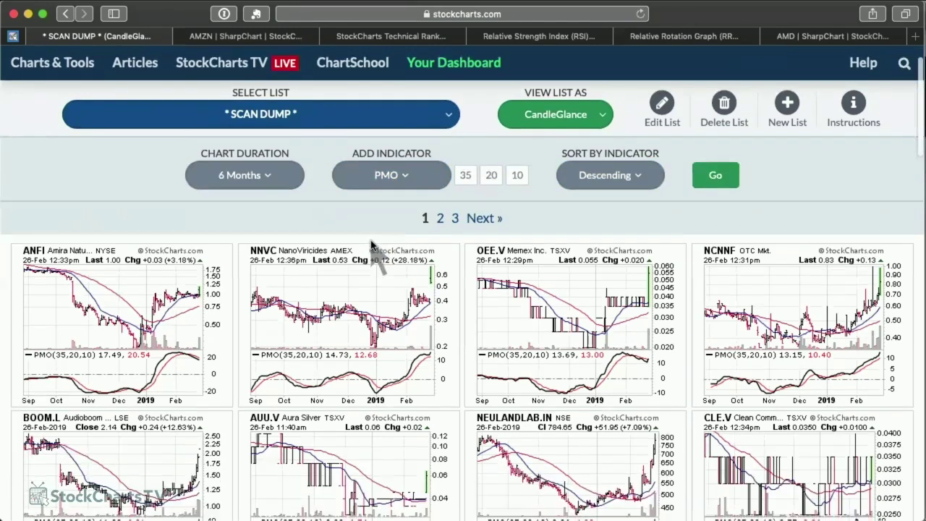
pyautogui.scroll(-2, 372, 246)
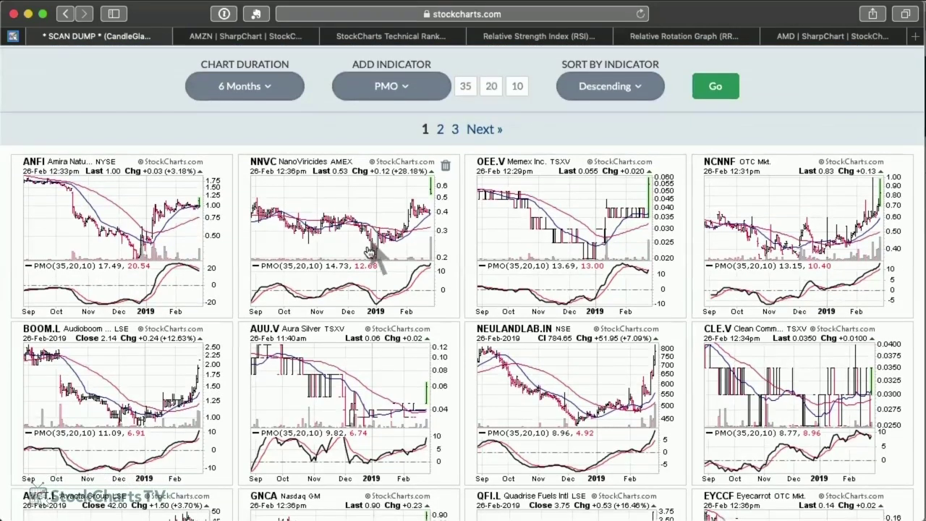
pyautogui.scroll(-1, 350, 277)
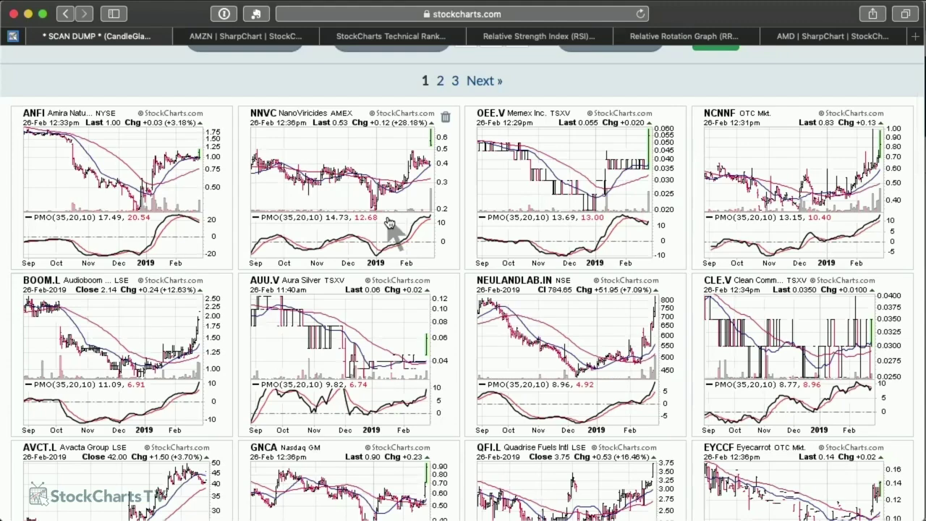
pyautogui.scroll(-2, 391, 224)
pyautogui.scroll(-3, 391, 224)
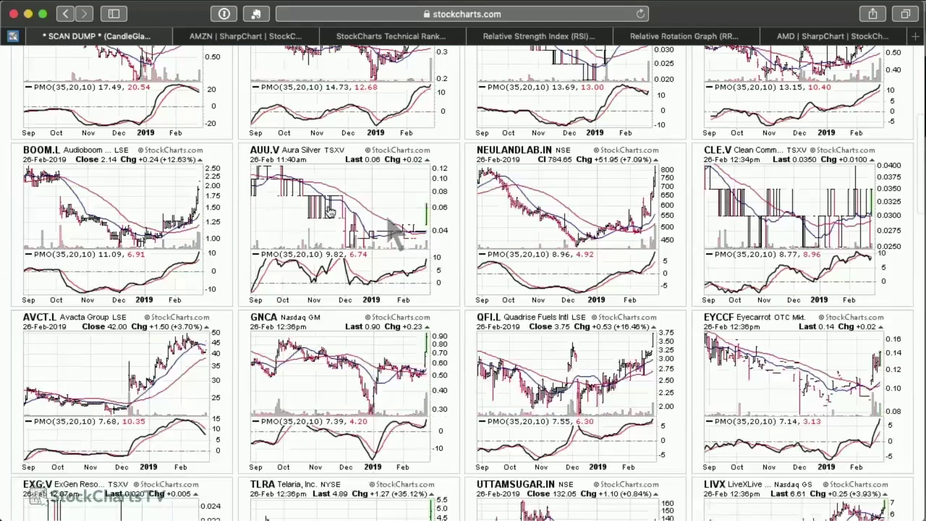
pyautogui.scroll(-3, 515, 274)
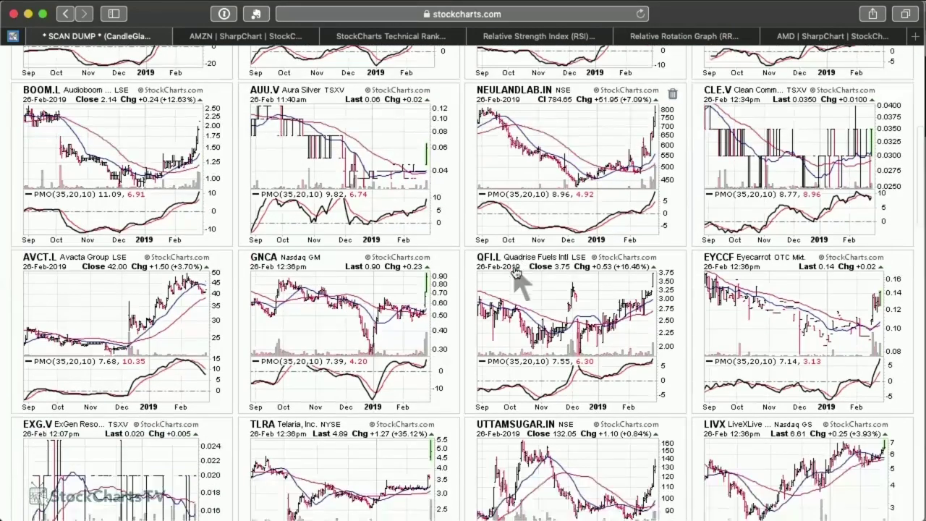
pyautogui.scroll(13, 516, 274)
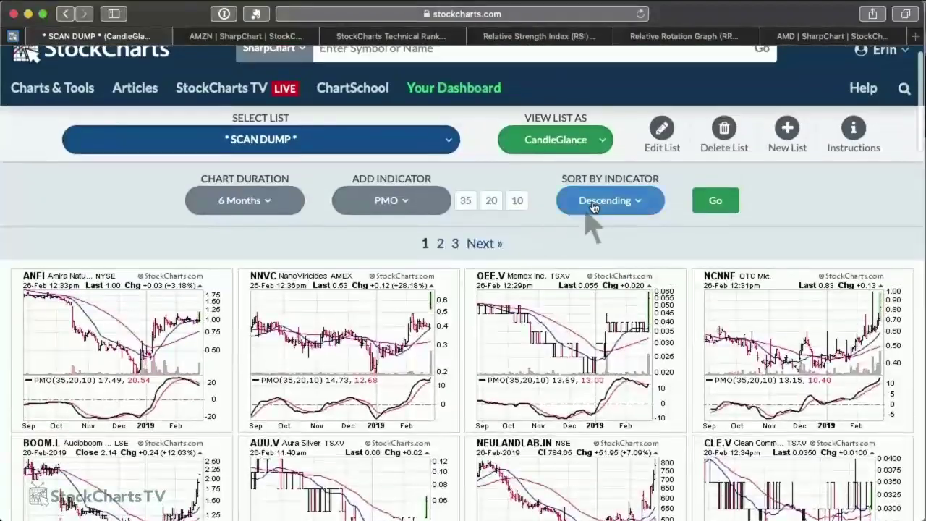
# - Sort the CandleGlance grid by ascending PMO, putting SITINET.IN (-27.89) first
pyautogui.click(594, 209)
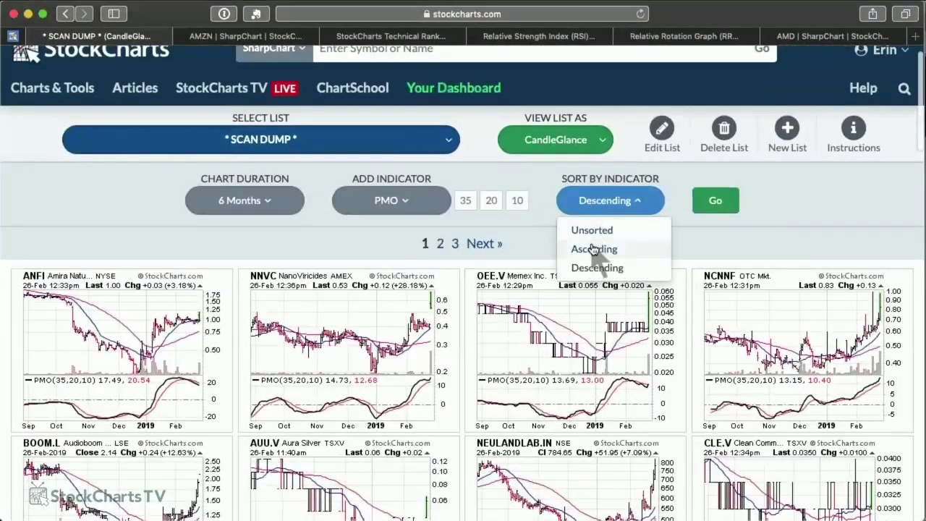
pyautogui.click(592, 249)
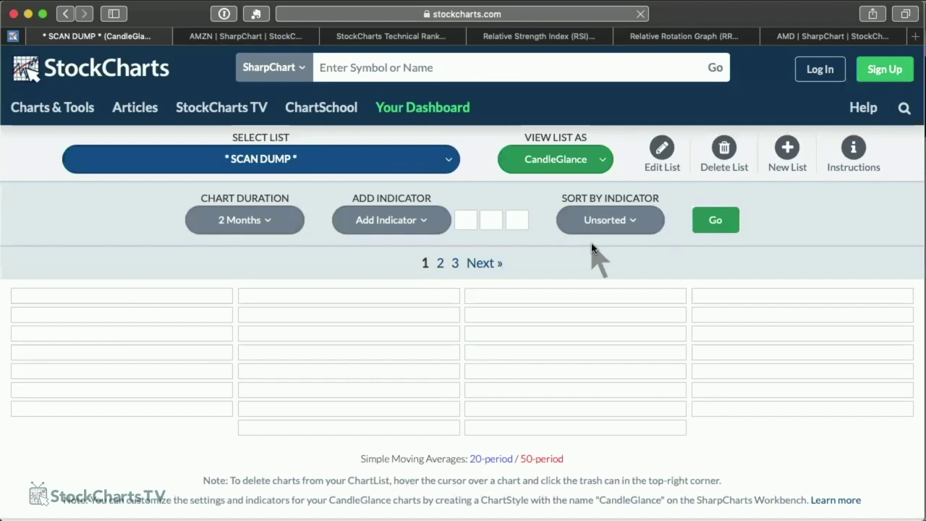
pyautogui.scroll(-1, 118, 372)
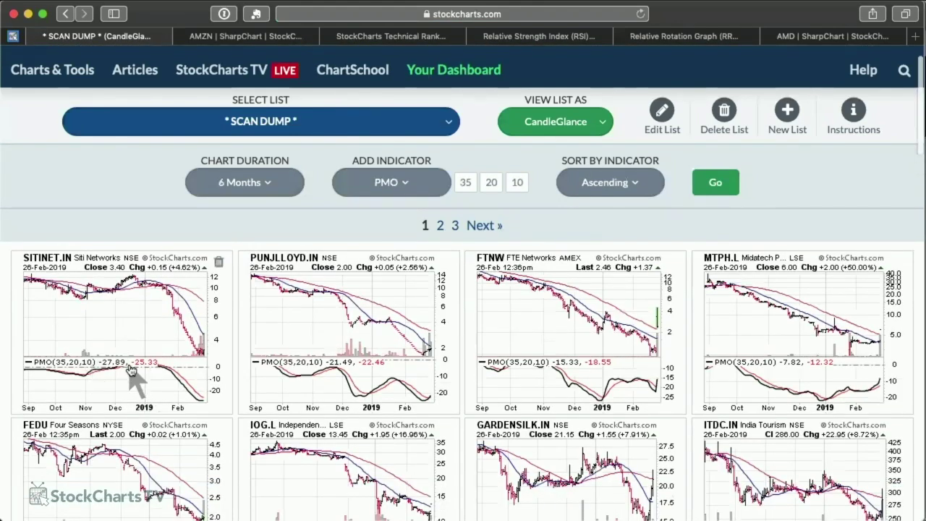
pyautogui.scroll(-3, 533, 371)
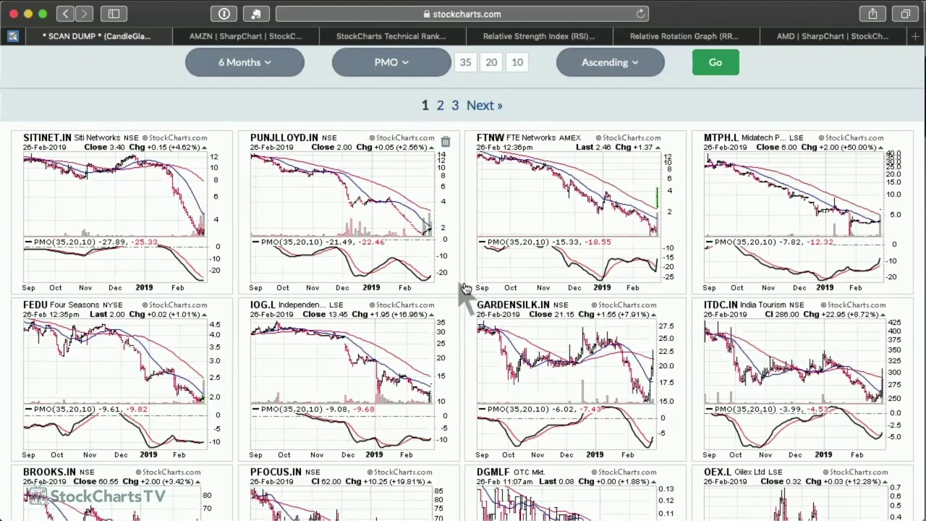
pyautogui.scroll(-1, 466, 289)
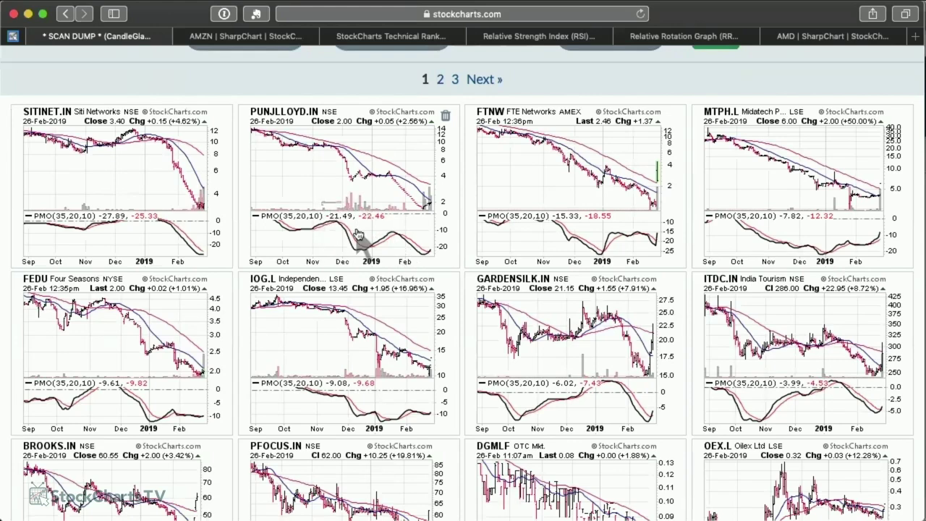
pyautogui.click(433, 222)
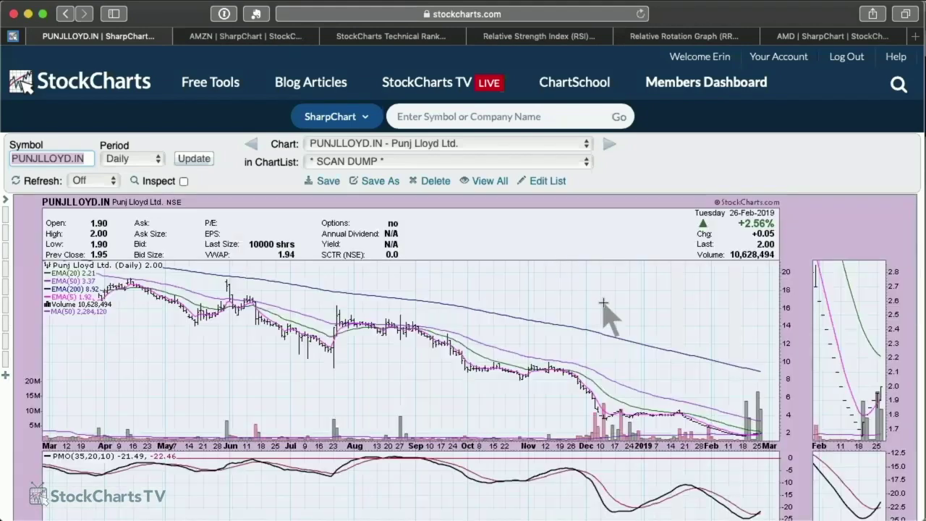
pyautogui.scroll(-1, 608, 308)
pyautogui.scroll(-3, 603, 303)
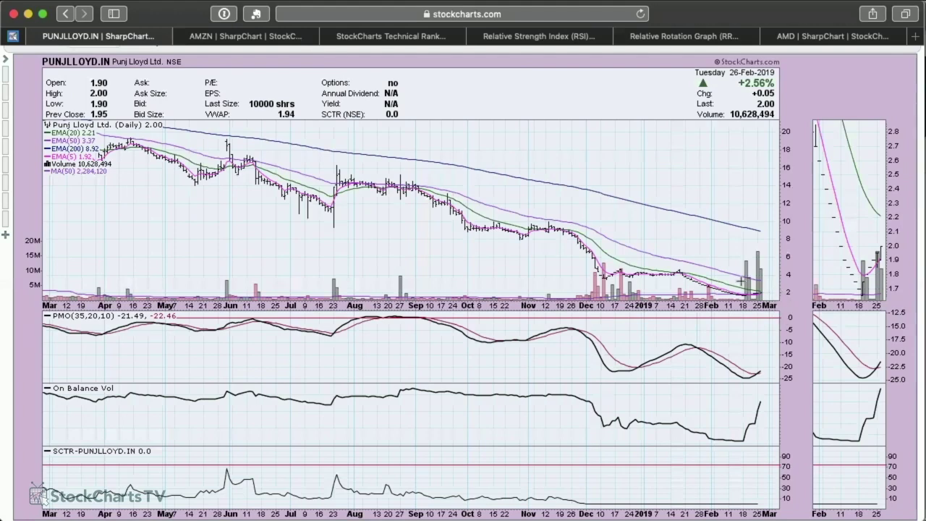
pyautogui.scroll(3, 590, 267)
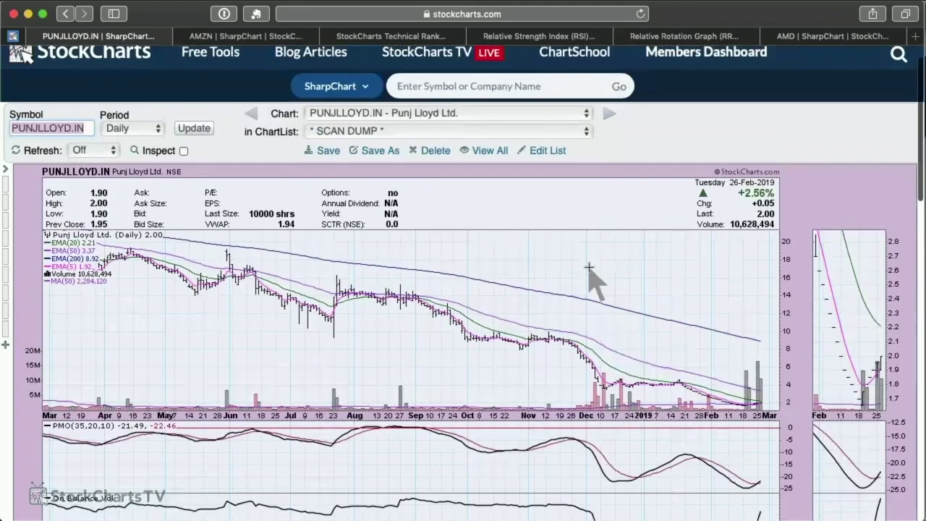
pyautogui.hscroll(-10, 589, 268)
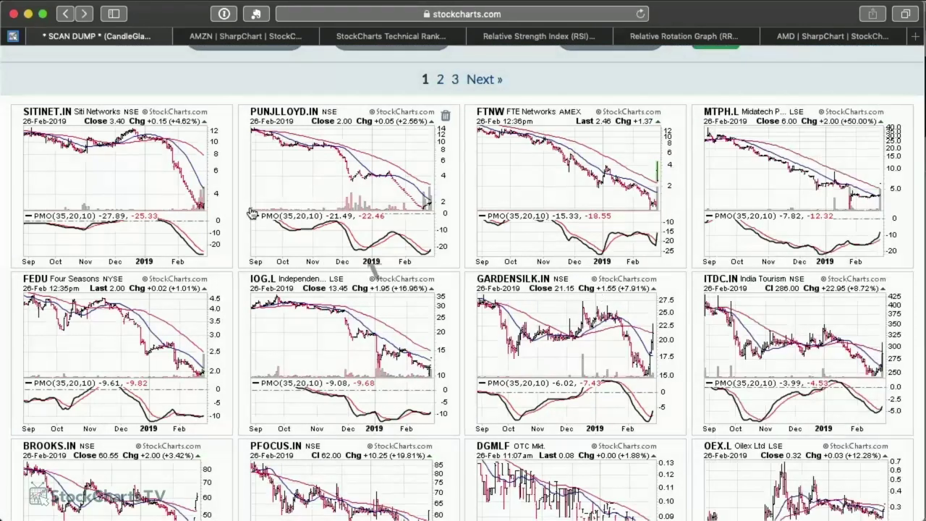
pyautogui.scroll(-3, 467, 253)
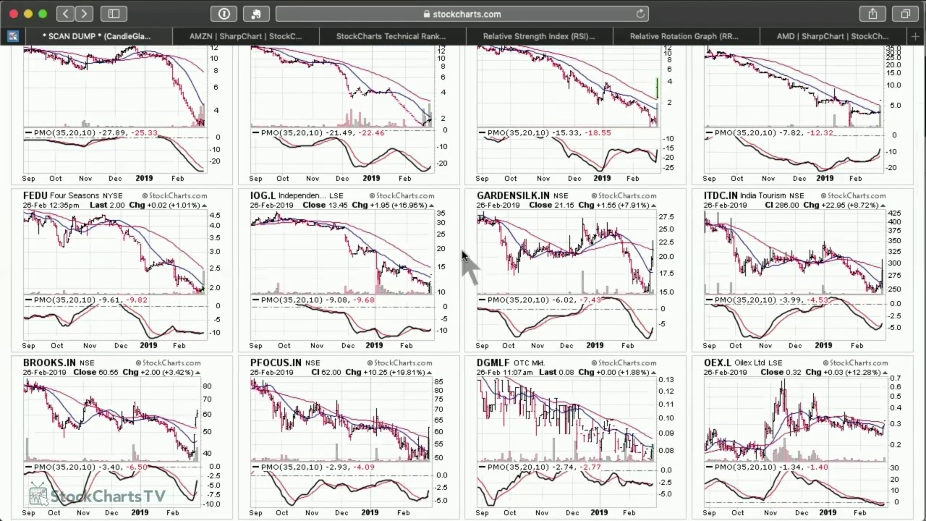
pyautogui.scroll(5, 465, 257)
# - Show RSI(14) under each chart and sort the grid by descending RSI
pyautogui.click(420, 220)
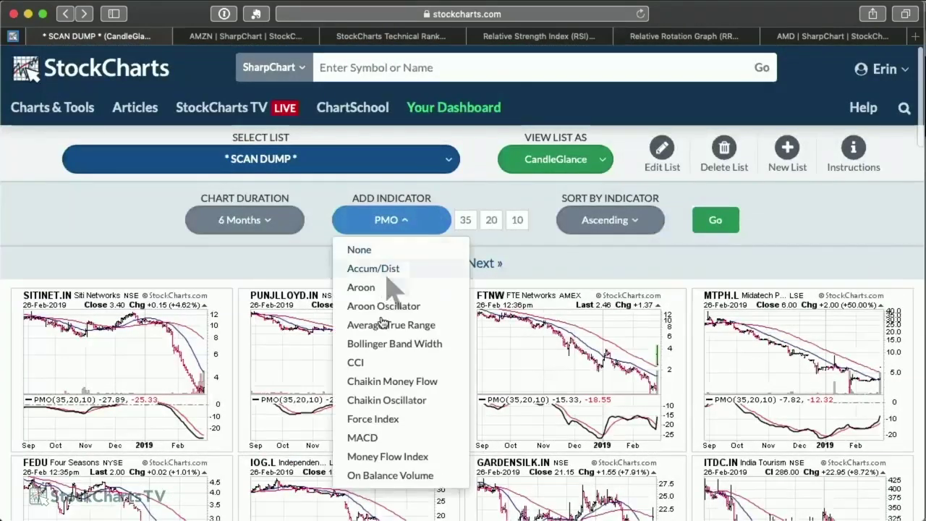
pyautogui.scroll(-4, 393, 325)
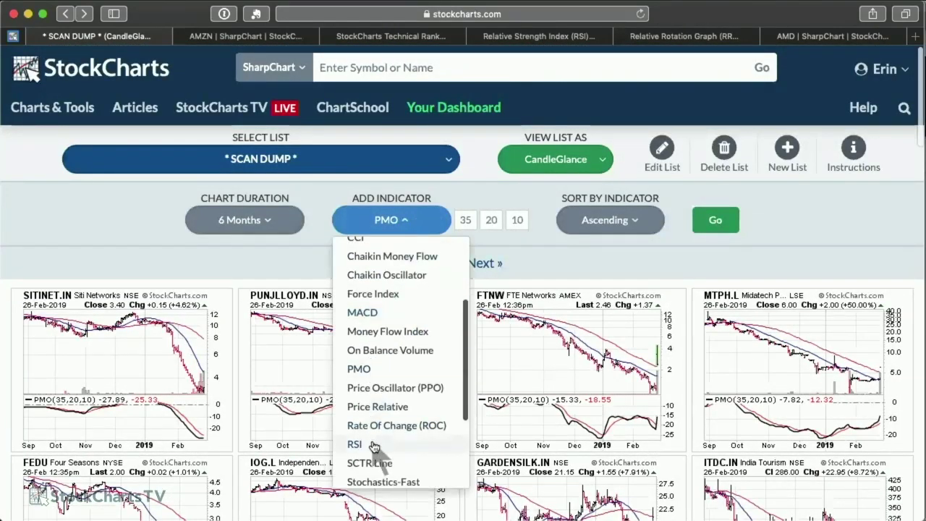
pyautogui.click(372, 444)
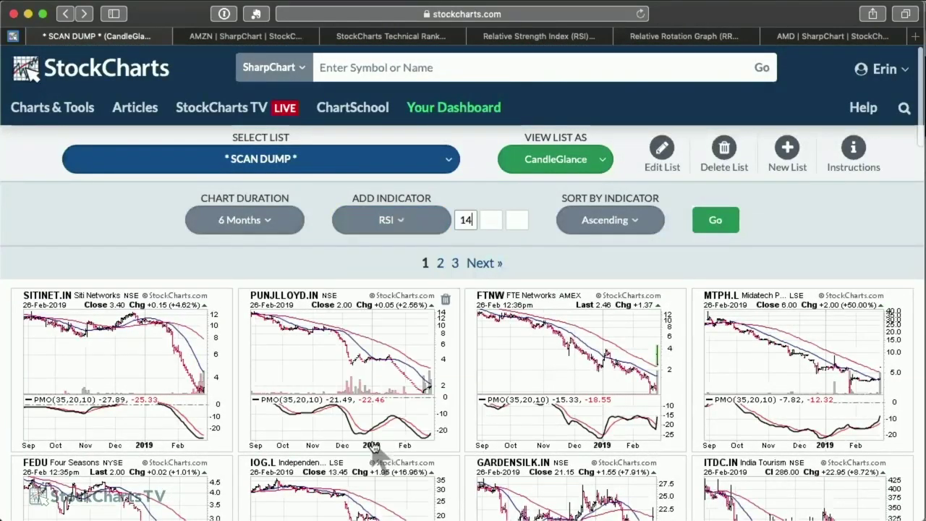
pyautogui.click(611, 230)
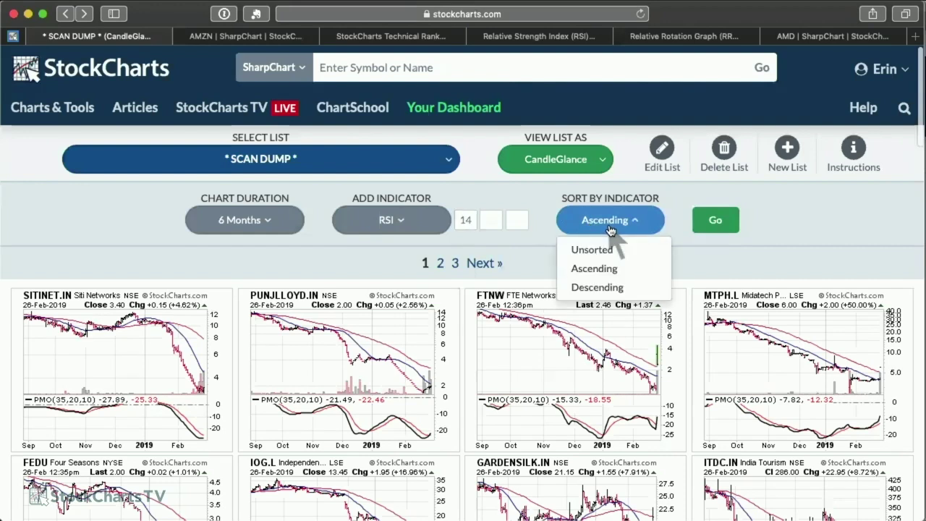
pyautogui.click(597, 288)
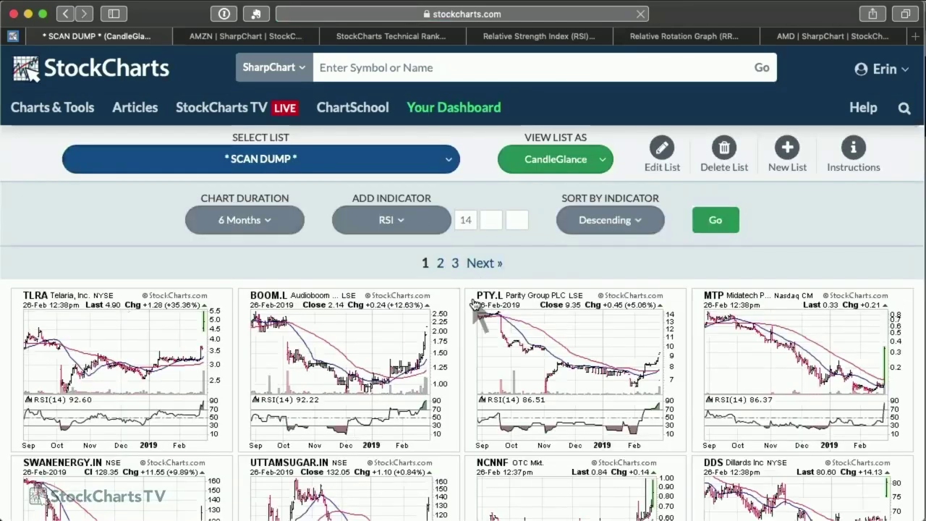
pyautogui.scroll(-4, 435, 289)
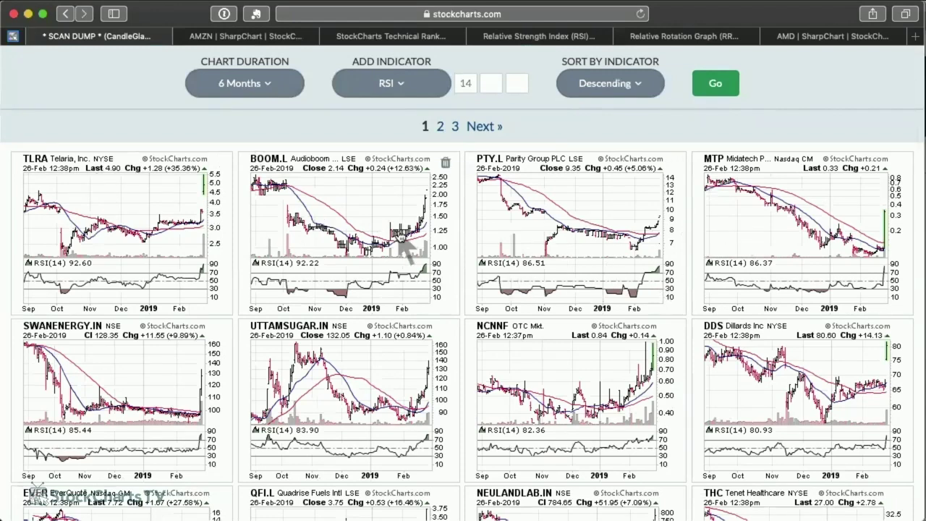
pyautogui.scroll(-5, 403, 239)
pyautogui.scroll(-5, 402, 246)
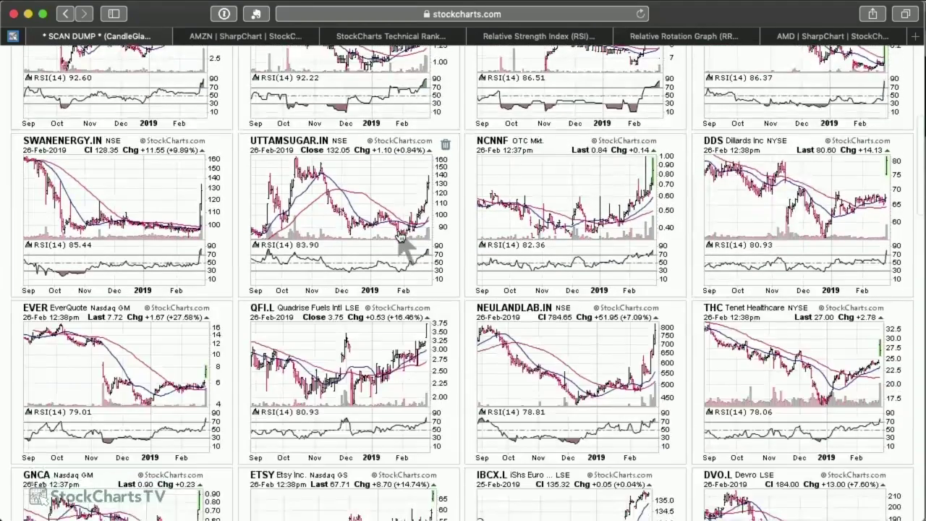
pyautogui.scroll(3, 400, 239)
pyautogui.scroll(5, 401, 239)
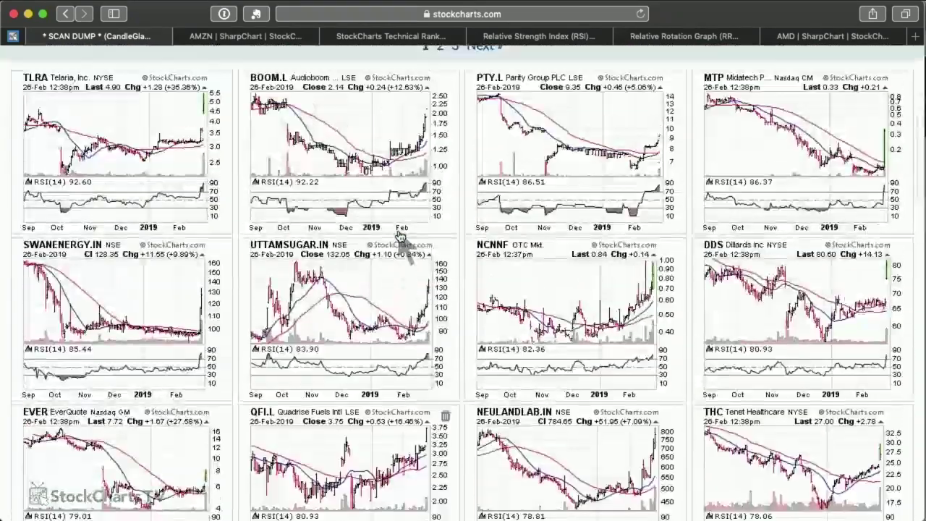
# - Re-sort the grid by ascending RSI, with SITINET.IN first at 14.50
pyautogui.click(585, 115)
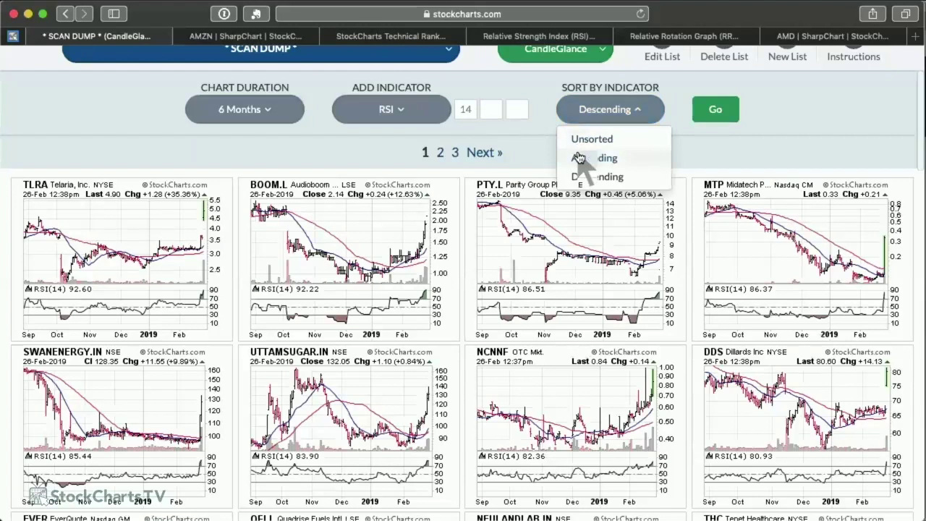
pyautogui.click(585, 157)
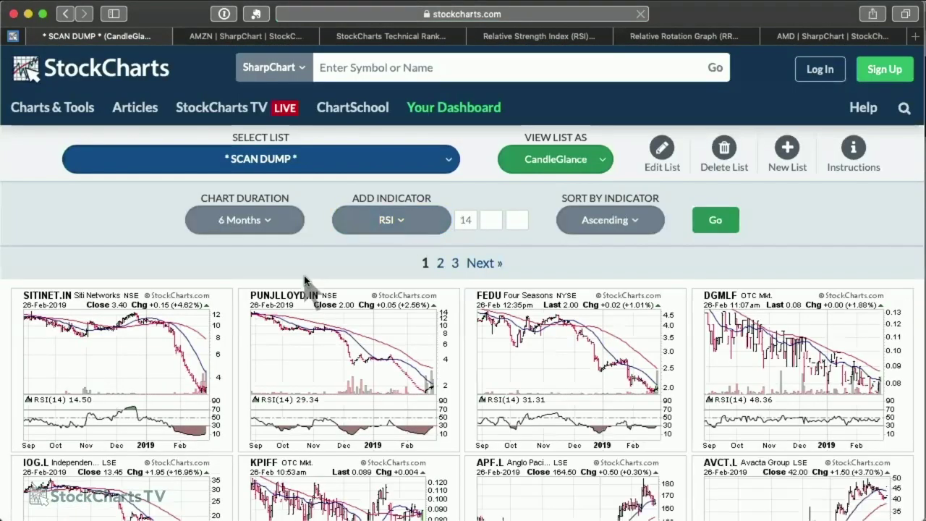
pyautogui.scroll(-3, 308, 284)
pyautogui.scroll(-5, 308, 284)
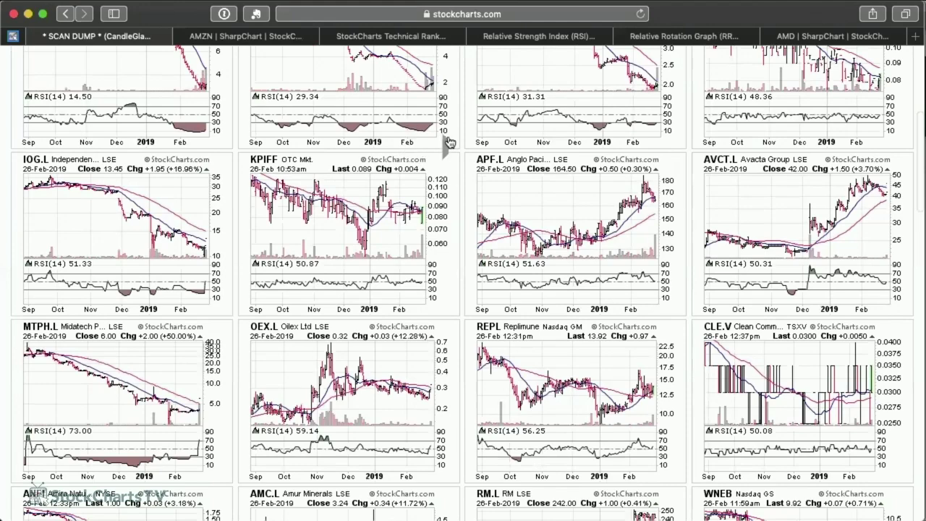
pyautogui.moveTo(451, 178)
pyautogui.scroll(5, 450, 177)
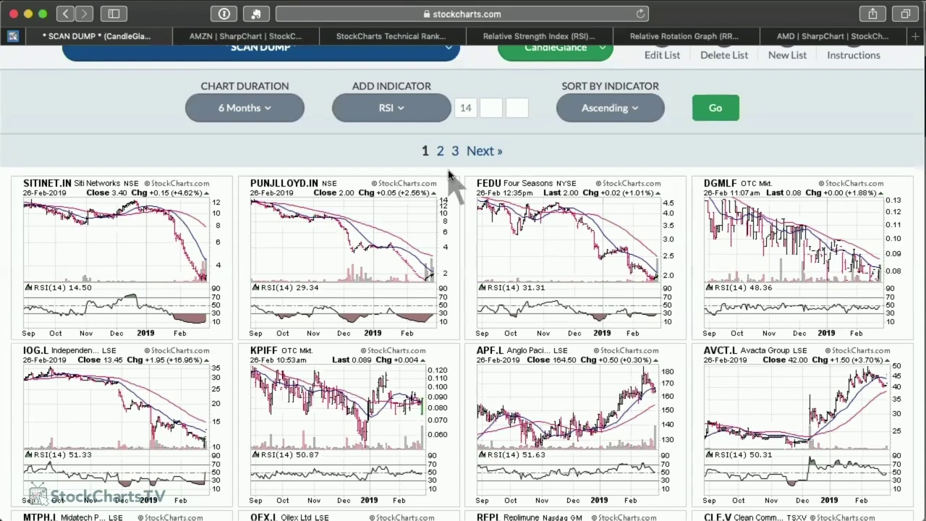
# - Return to the AMZN daily OHLC SharpChart tab and scroll through its indicator panels
pyautogui.click(227, 36)
pyautogui.scroll(-5, 391, 304)
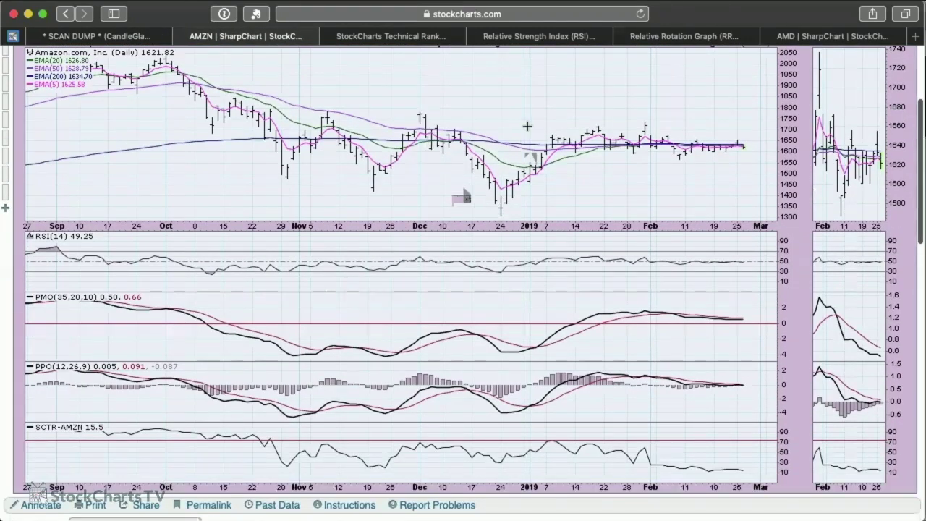
pyautogui.scroll(1, 532, 148)
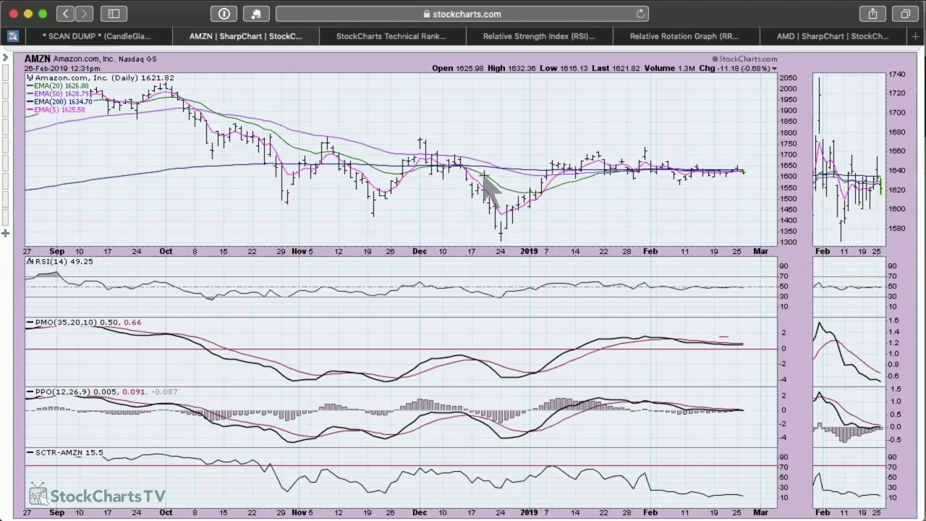
pyautogui.scroll(5, 489, 190)
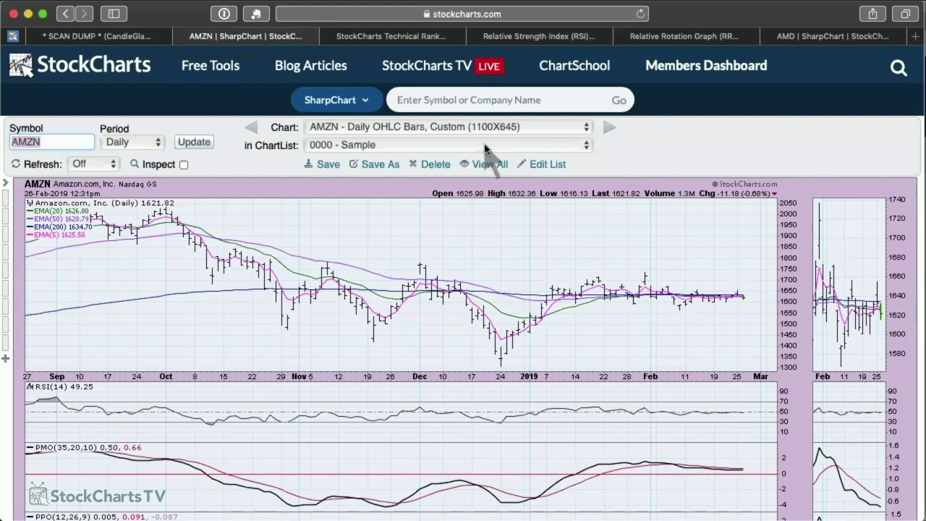
# - Load the DP Show 2019-01-25 ChartList and glance at its saved charts
pyautogui.click(484, 144)
pyautogui.moveTo(484, 11)
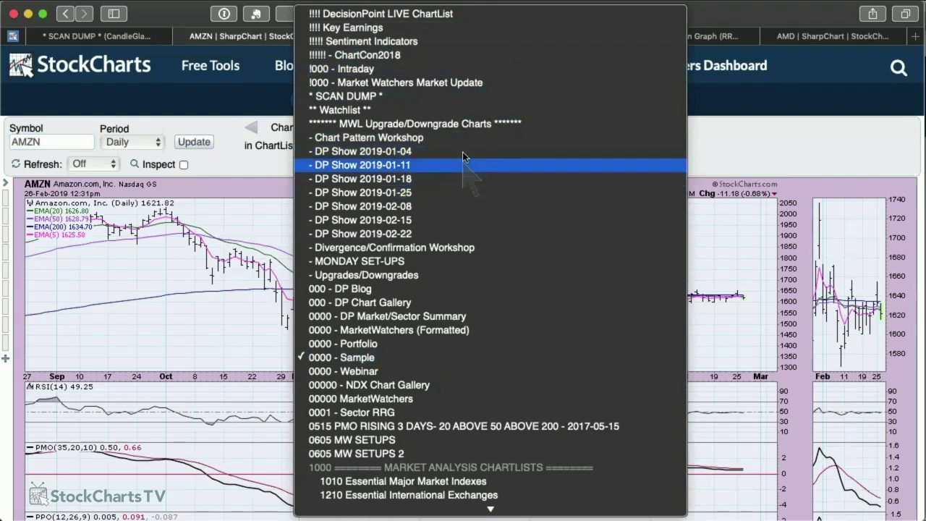
pyautogui.click(460, 193)
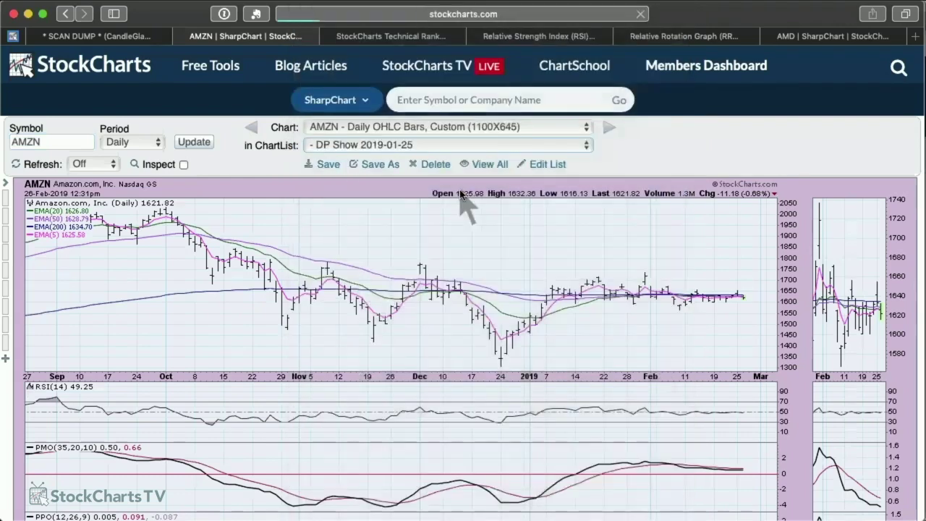
pyautogui.click(469, 144)
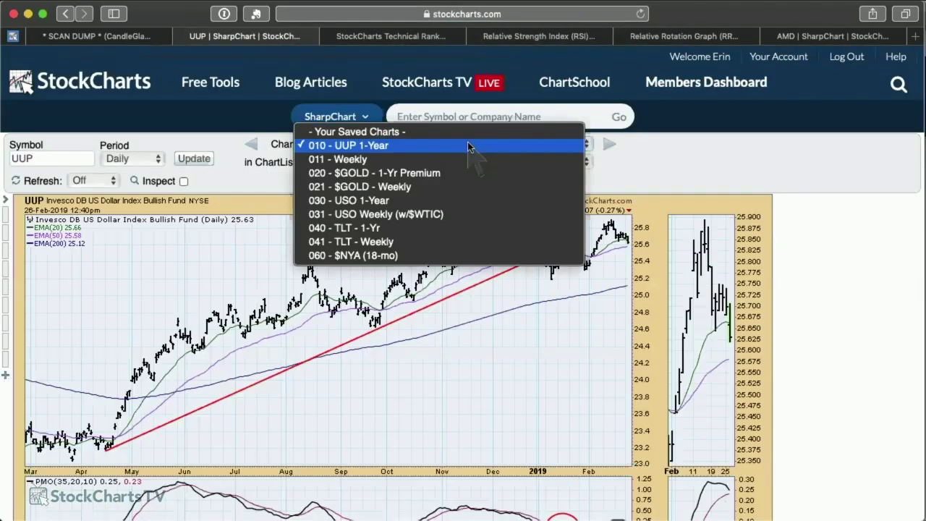
pyautogui.click(467, 144)
# - Switch to the DP Show 2019-02-08 ChartList and view its saved charts
pyautogui.click(552, 164)
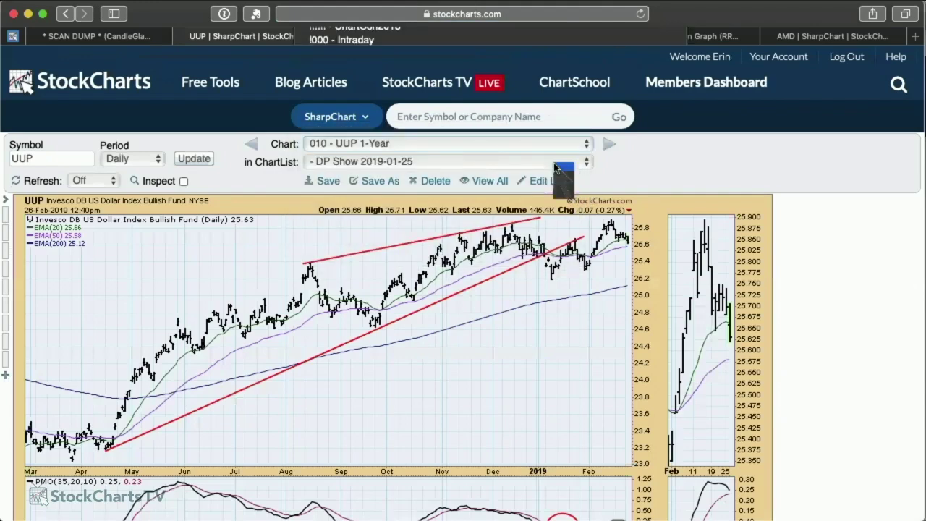
pyautogui.click(551, 180)
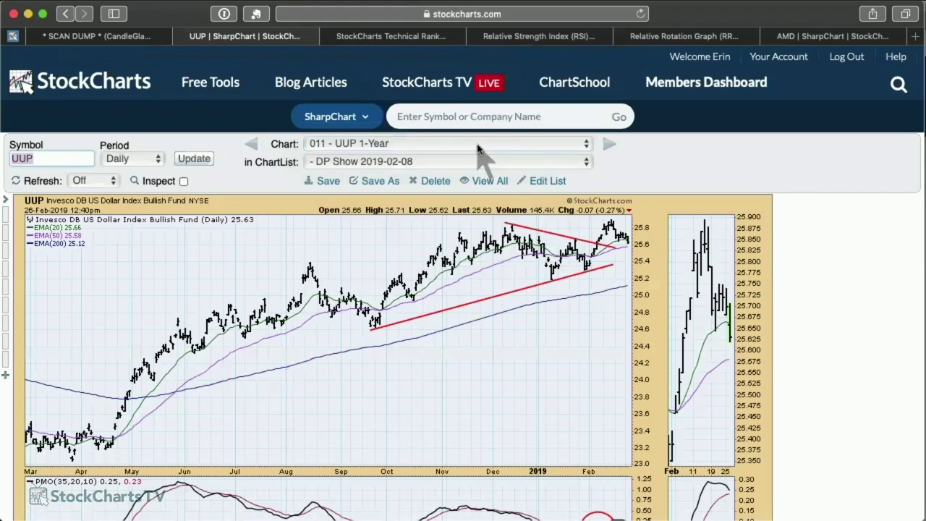
pyautogui.click(478, 147)
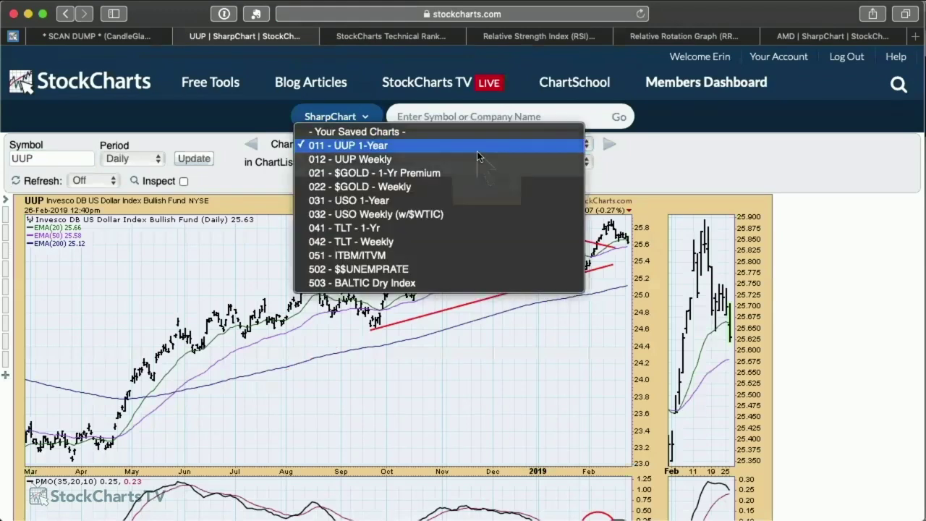
pyautogui.click(477, 145)
# - Switch to the DP Show 2019-02-15 list and open chart 061 - REL STR RSP-MDY-IJR
pyautogui.click(479, 165)
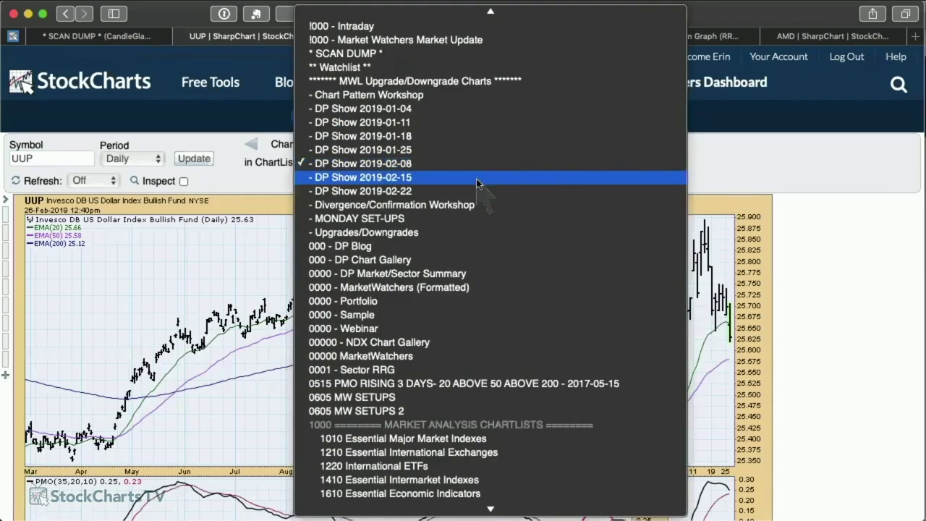
pyautogui.click(476, 179)
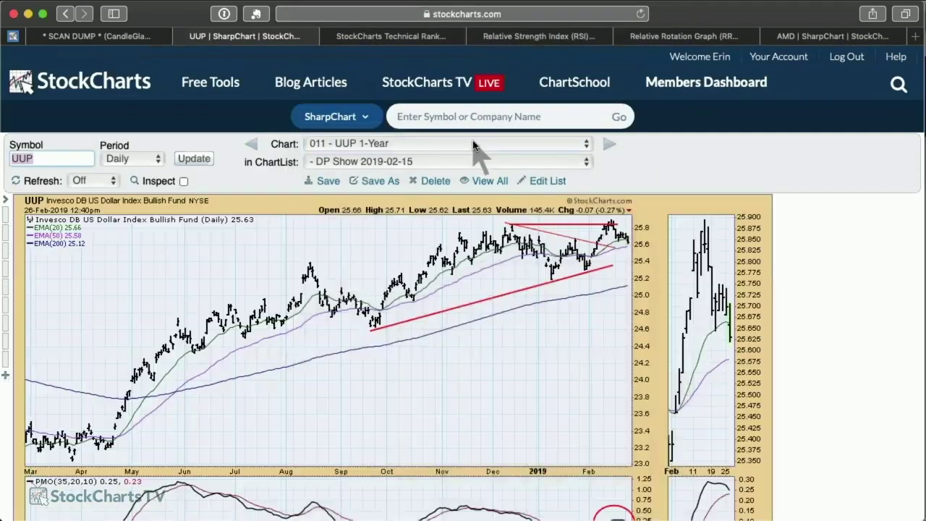
pyautogui.click(475, 146)
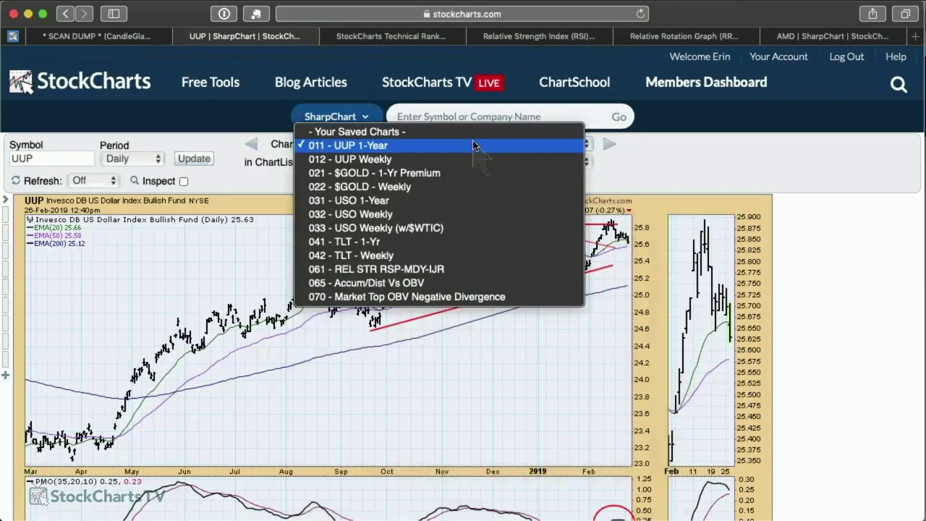
pyautogui.click(464, 272)
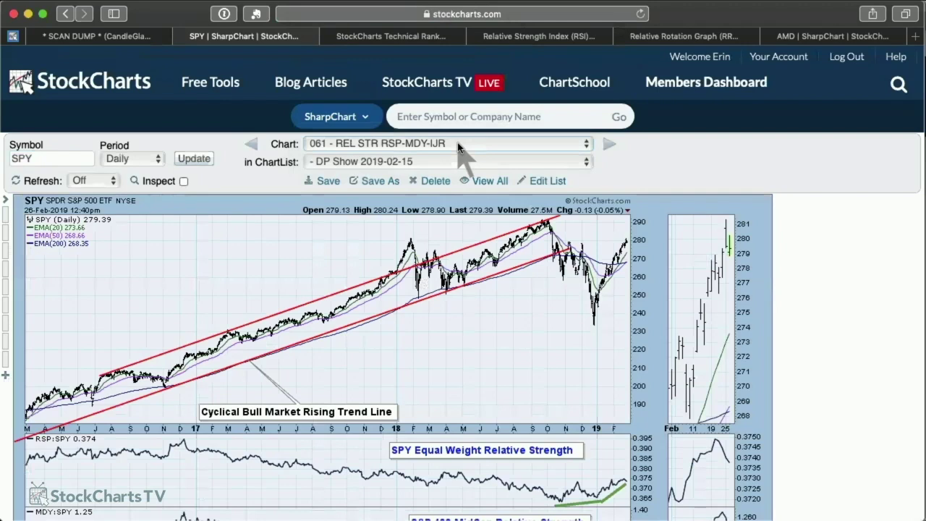
pyautogui.click(460, 147)
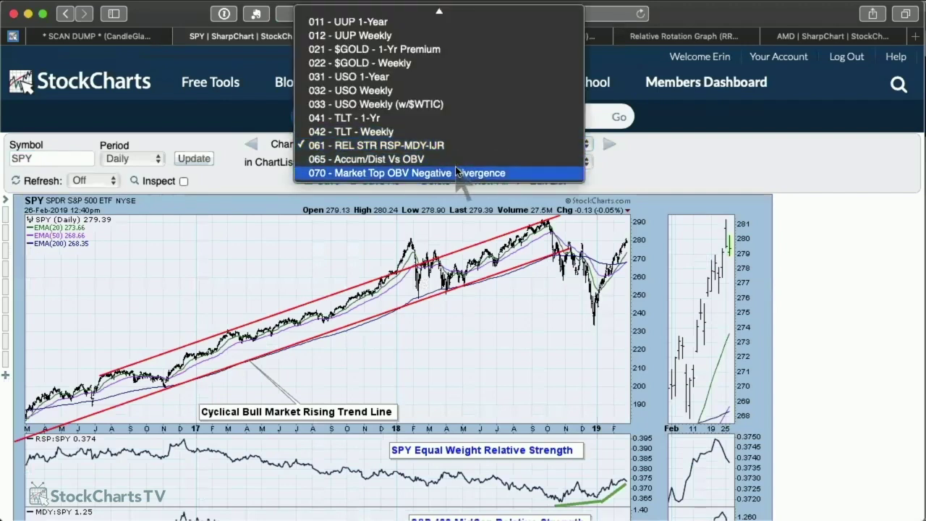
pyautogui.click(691, 179)
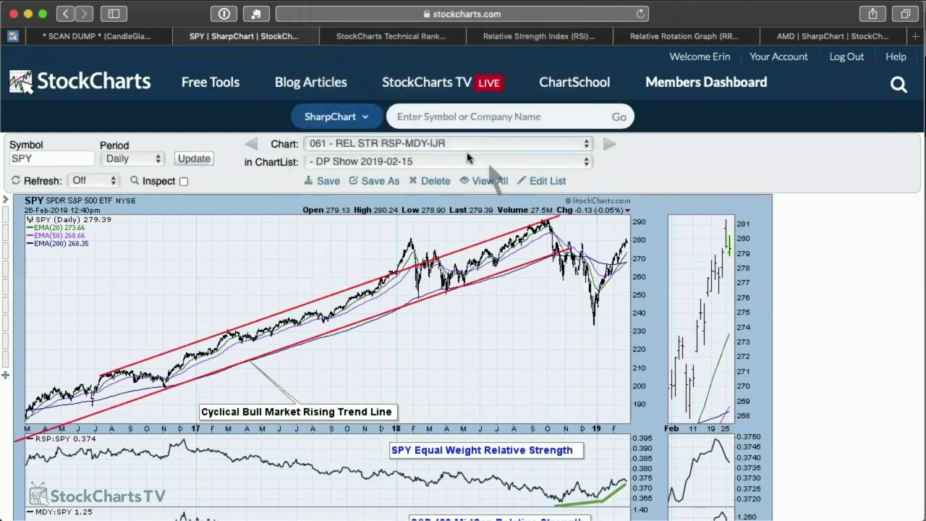
# - Switch to the DP Show 2019-02-22 ChartList, showing its 011 - UUP 1-Year chart
pyautogui.click(444, 145)
pyautogui.click(444, 145)
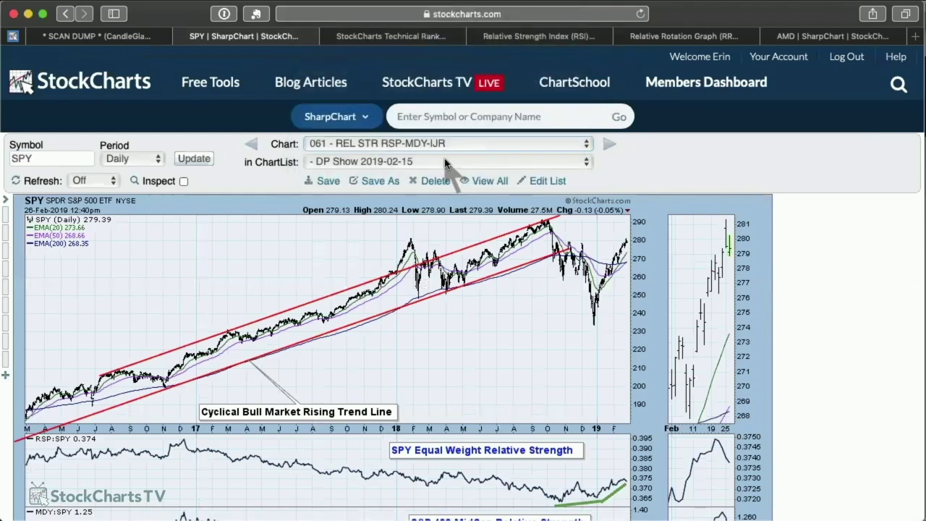
pyautogui.click(444, 162)
pyautogui.click(437, 177)
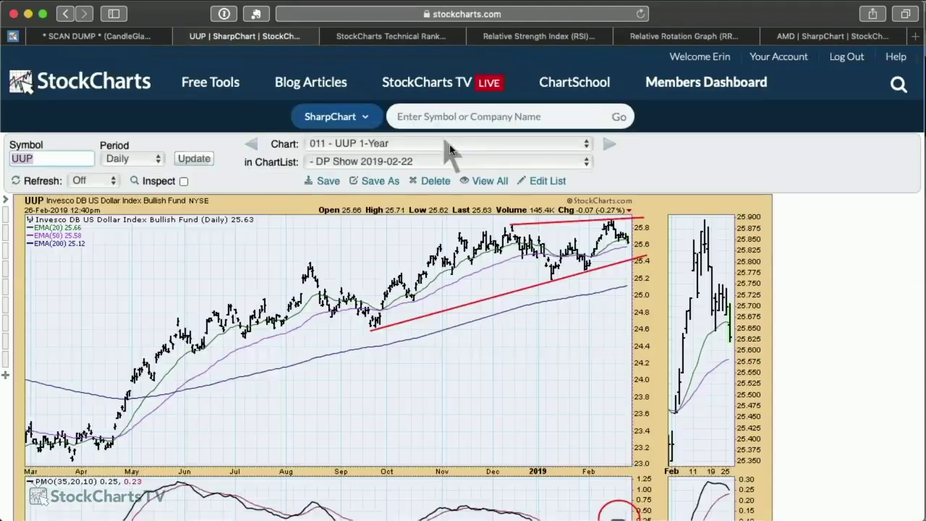
# - Show the 070 Market Top OBV Negative Divergence chart, then load the DP Show 2019-01-11 list
pyautogui.click(455, 145)
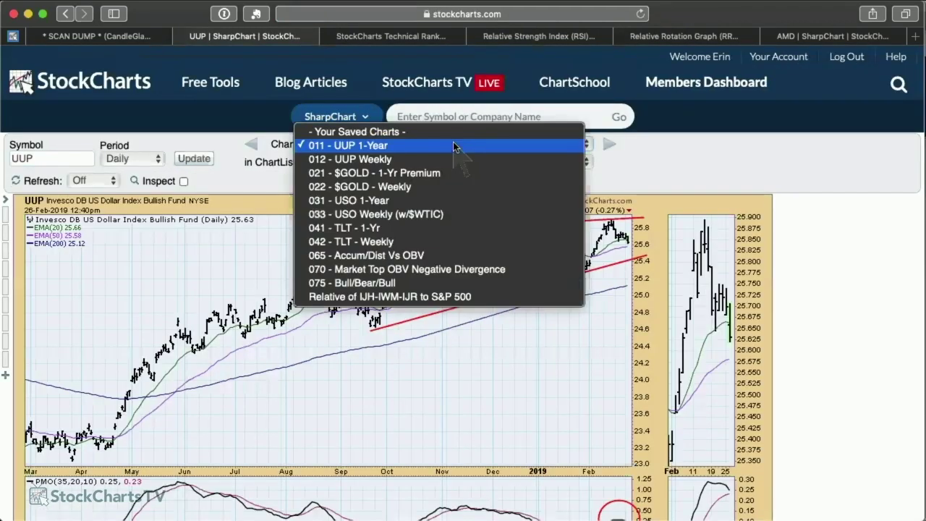
pyautogui.click(460, 269)
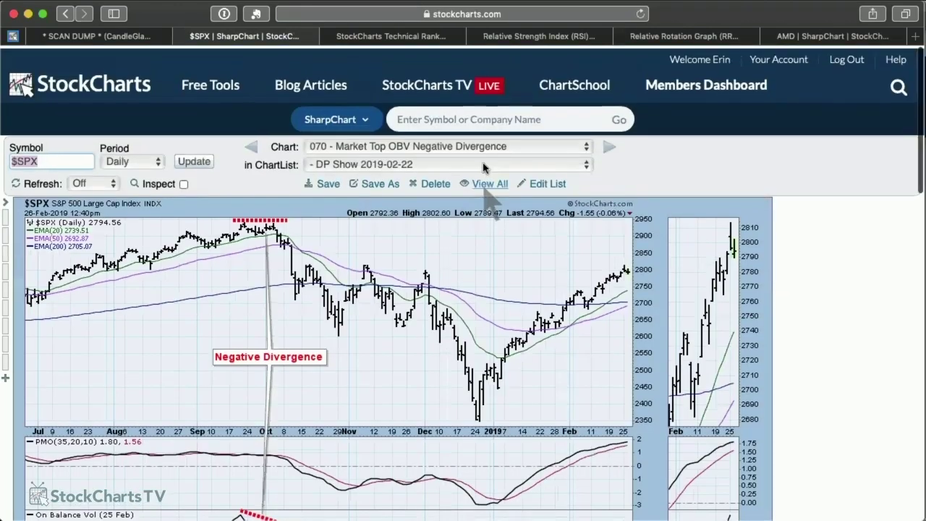
pyautogui.scroll(-1, 484, 166)
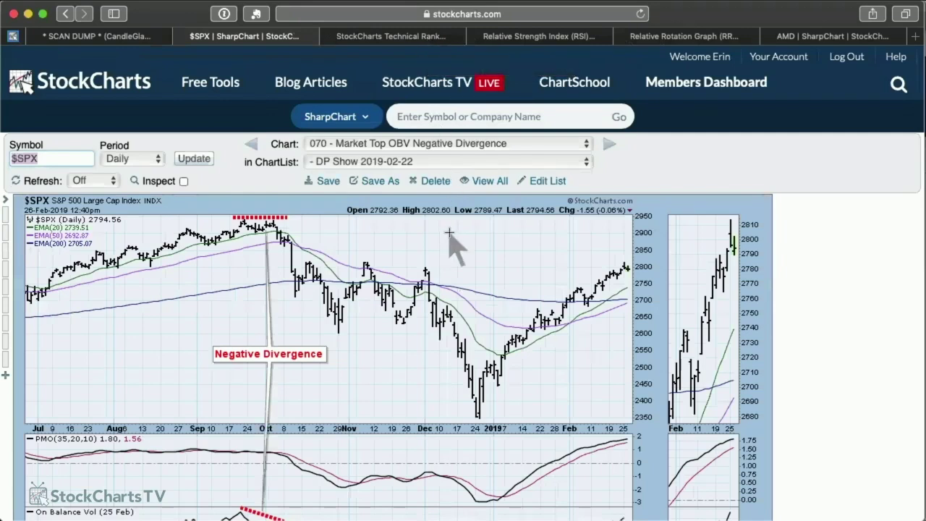
pyautogui.click(451, 161)
pyautogui.click(448, 96)
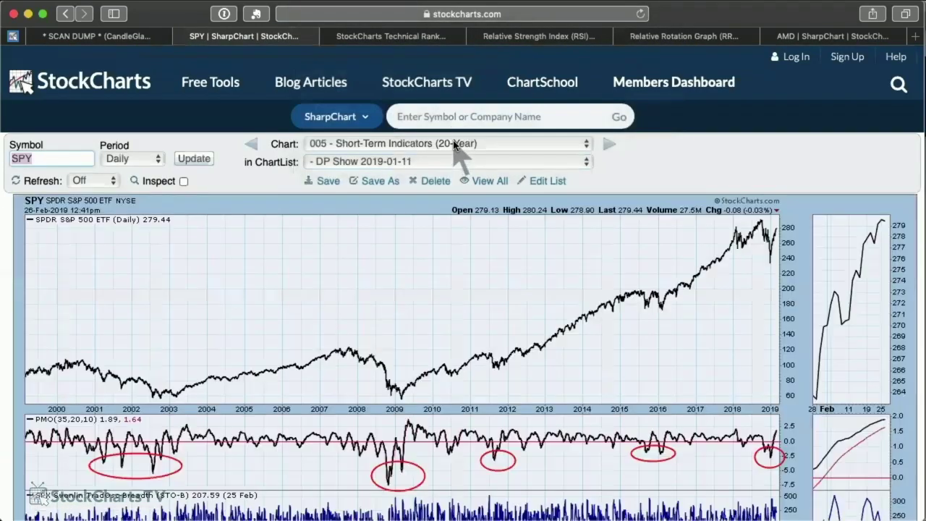
# - Open the 010 - Monthly PMO Vs PPO, MAC-D, KST chart for SPY and review its panels
pyautogui.click(456, 144)
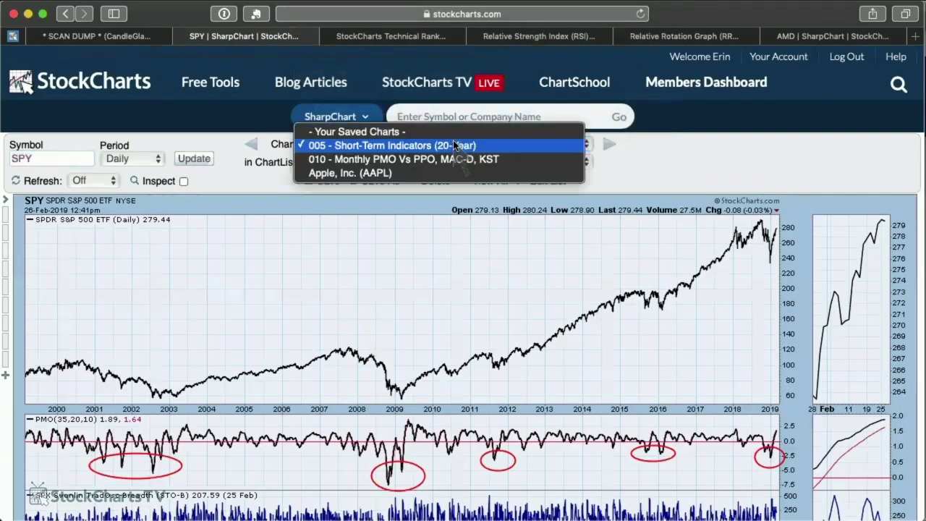
pyautogui.click(456, 145)
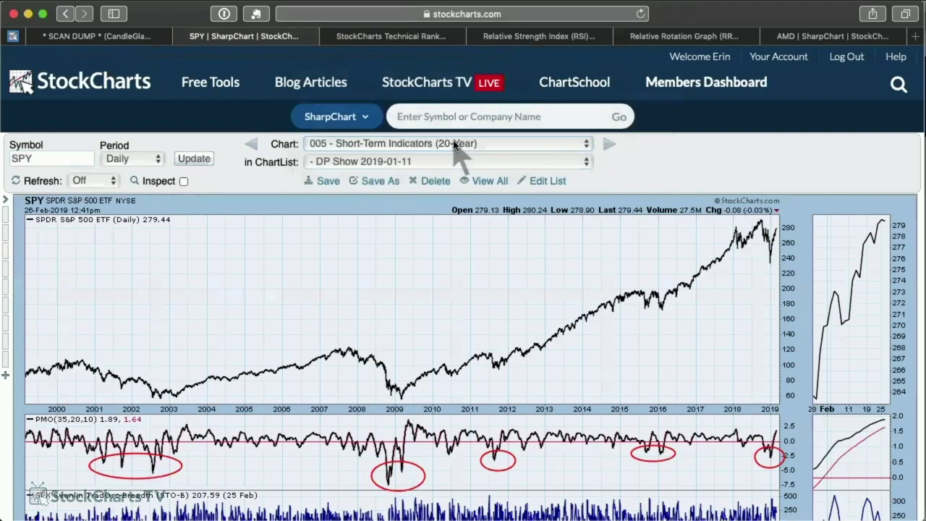
pyautogui.click(456, 145)
pyautogui.click(454, 160)
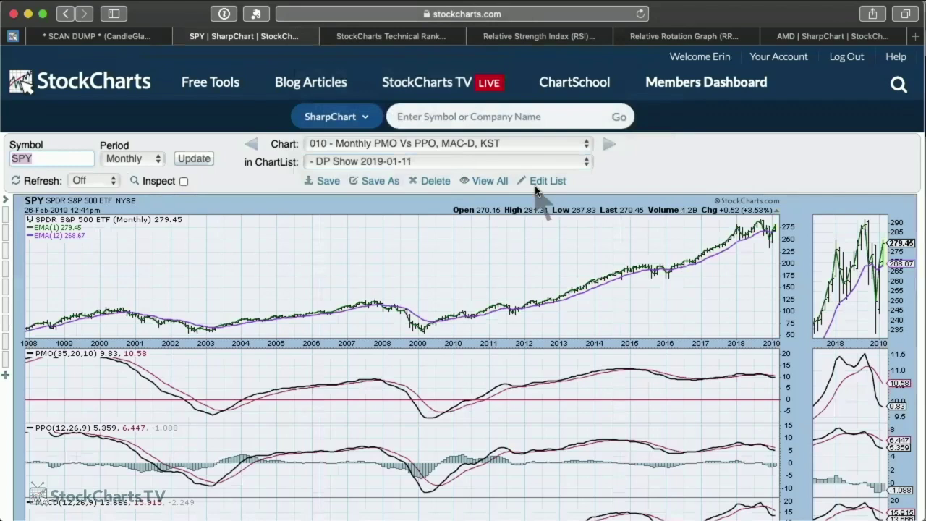
pyautogui.scroll(-4, 536, 194)
pyautogui.scroll(-2, 535, 194)
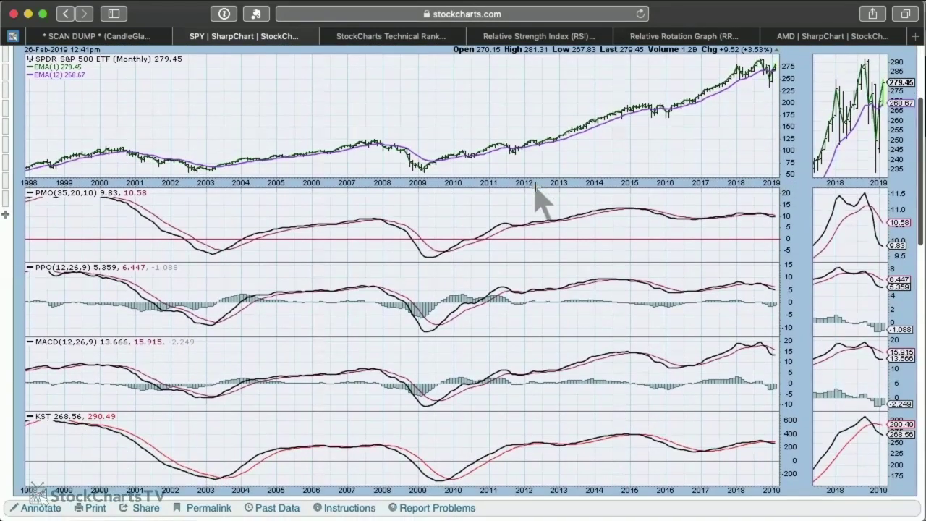
pyautogui.scroll(1, 535, 194)
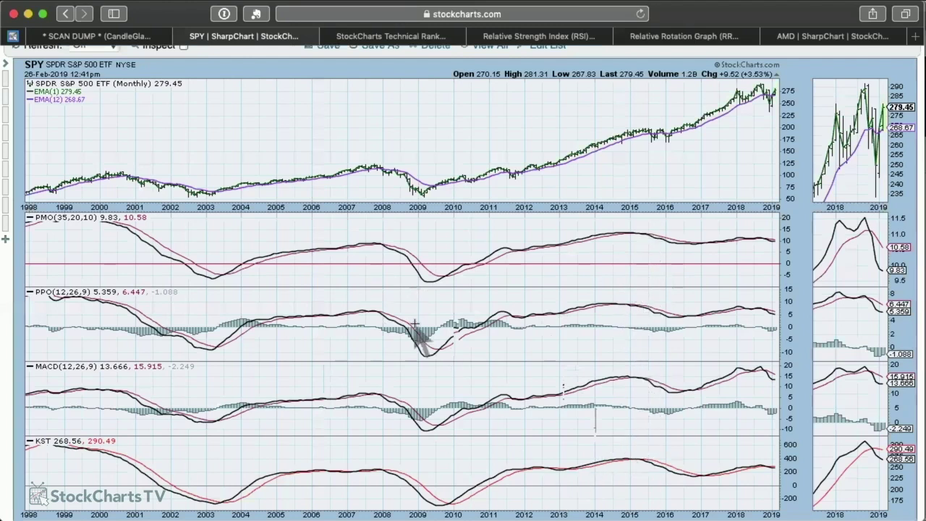
pyautogui.scroll(3, 422, 337)
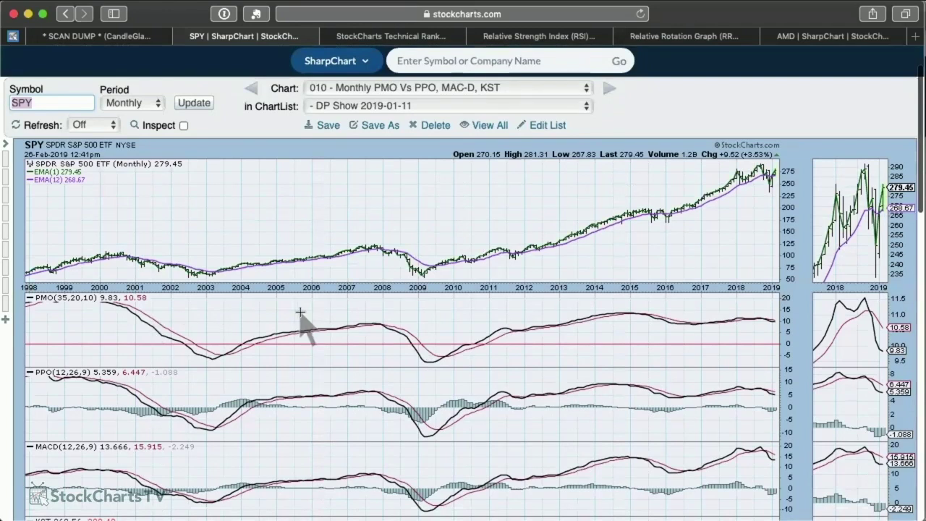
pyautogui.scroll(1, 304, 318)
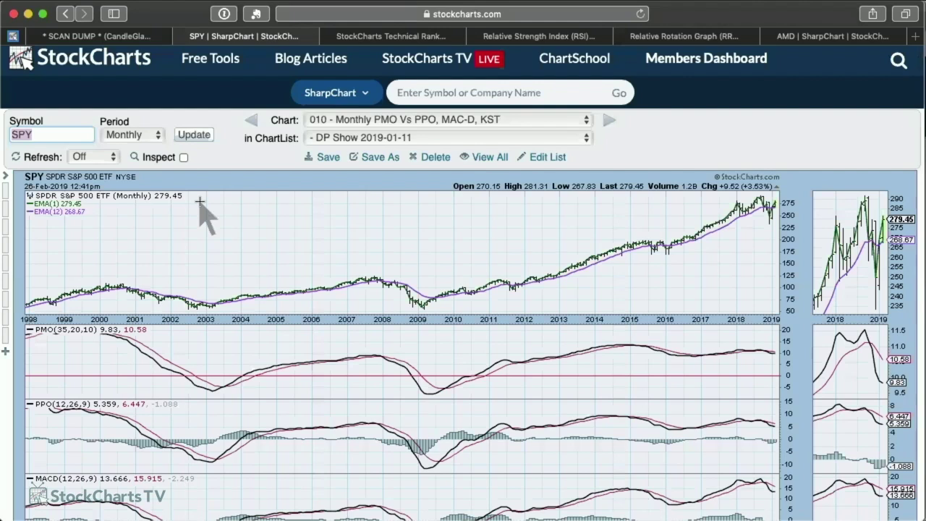
# - Load XLP into the monthly PMO/PPO/MACD/KST chart and review its panels
pyautogui.write('xlp')
pyautogui.press('Return')
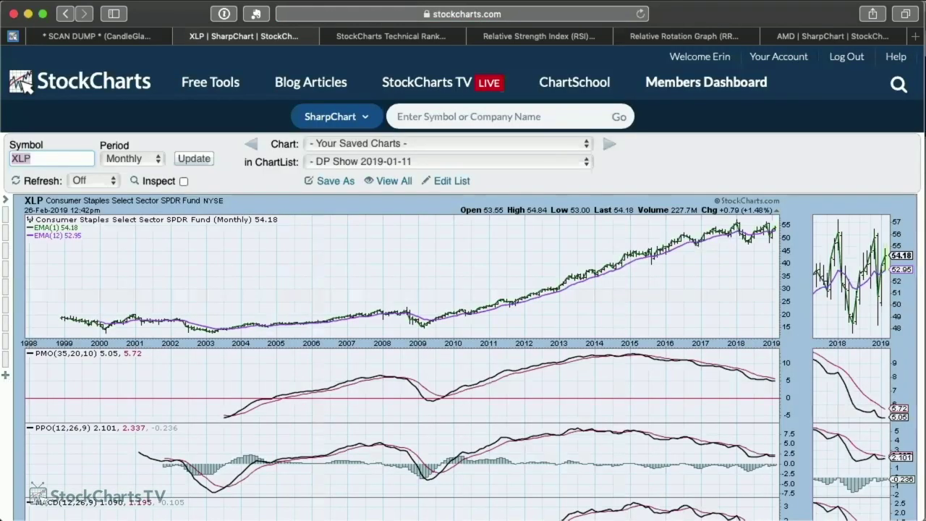
pyautogui.scroll(-3, 697, 274)
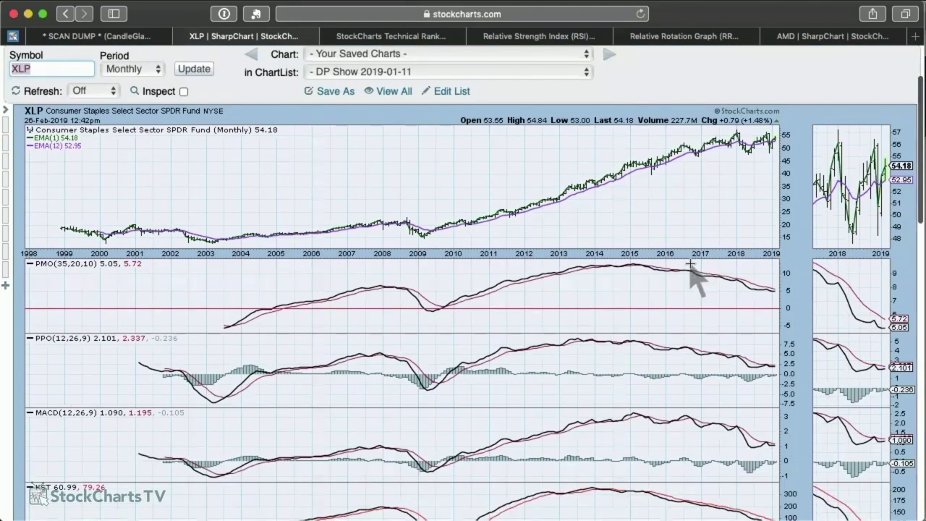
pyautogui.scroll(-2, 697, 273)
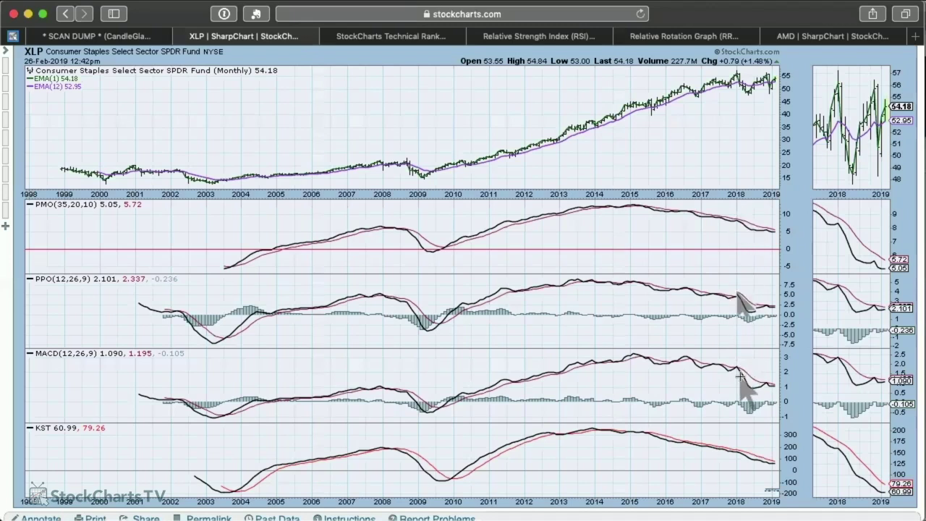
pyautogui.scroll(3, 528, 210)
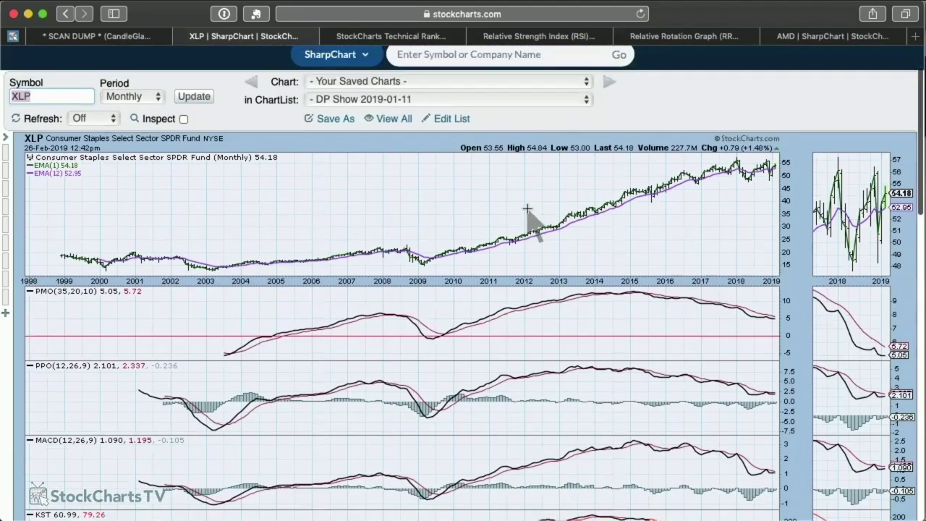
pyautogui.scroll(1, 532, 210)
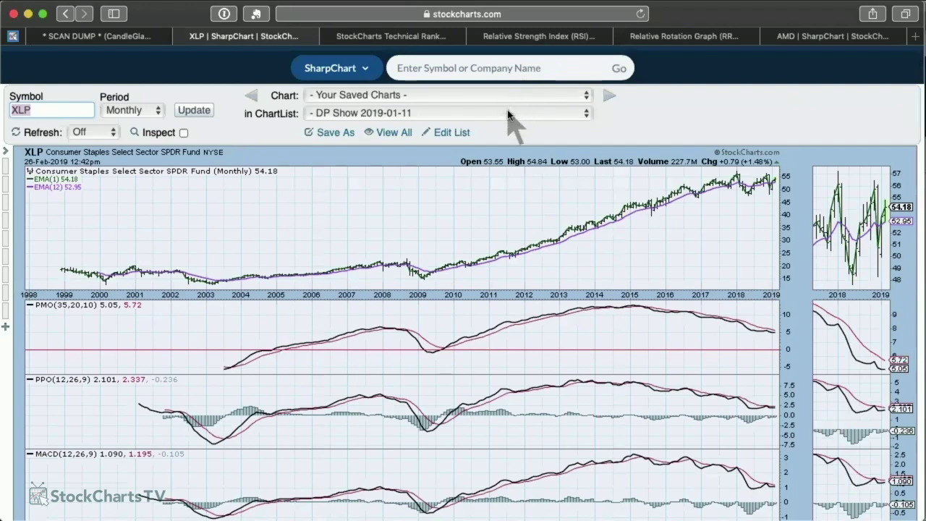
# - Return to the AMD SharpChart and look over its indicator settings
pyautogui.click(780, 34)
pyautogui.scroll(-1, 467, 170)
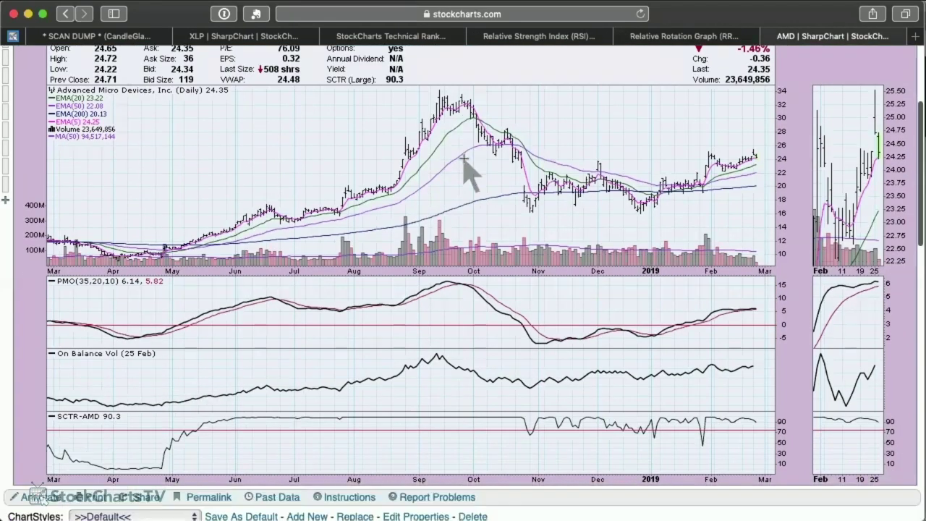
pyautogui.scroll(1, 464, 159)
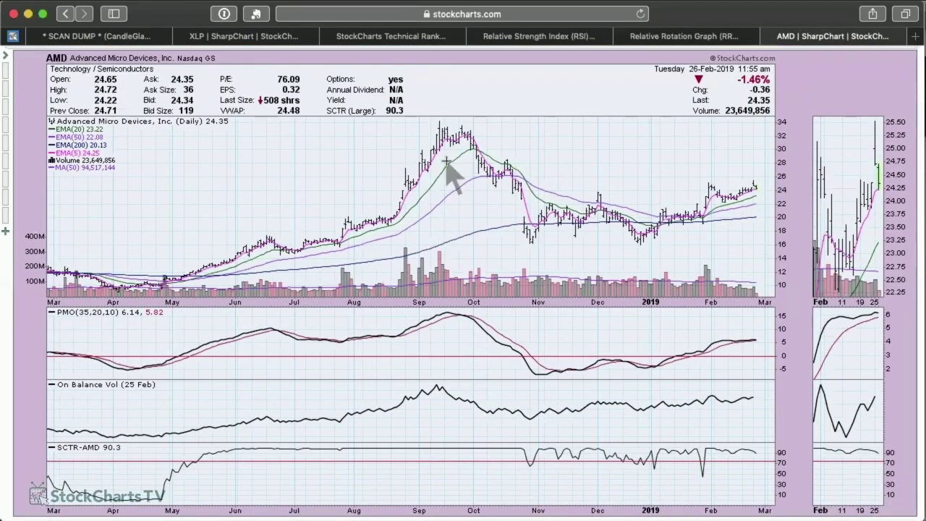
pyautogui.scroll(1, 446, 161)
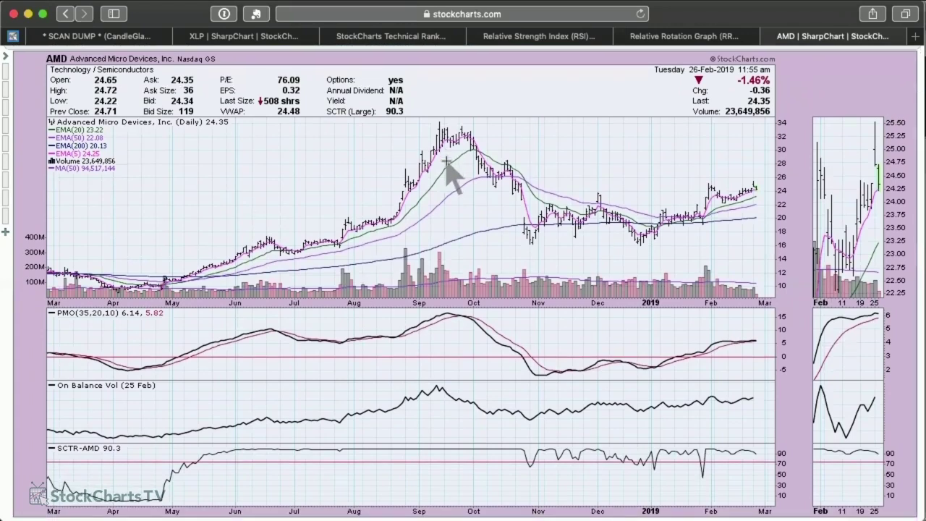
pyautogui.scroll(-15, 446, 162)
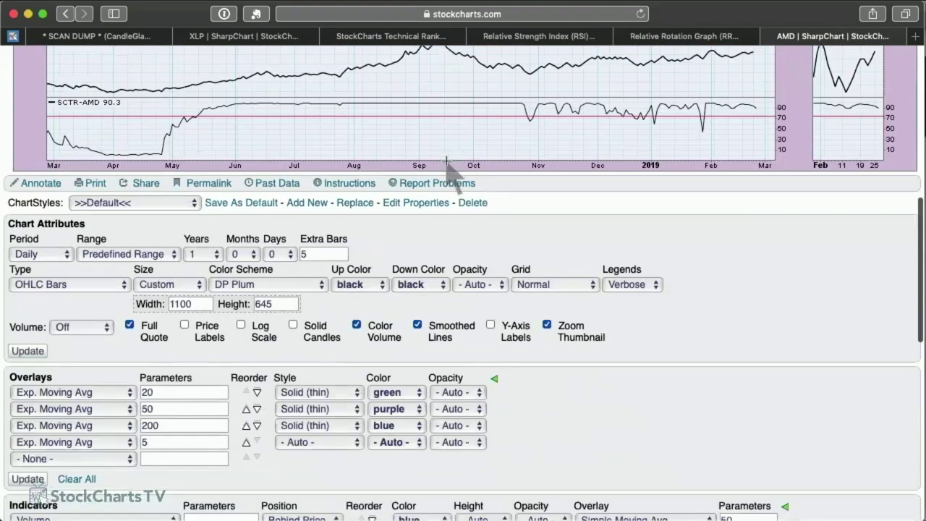
pyautogui.scroll(-9, 447, 161)
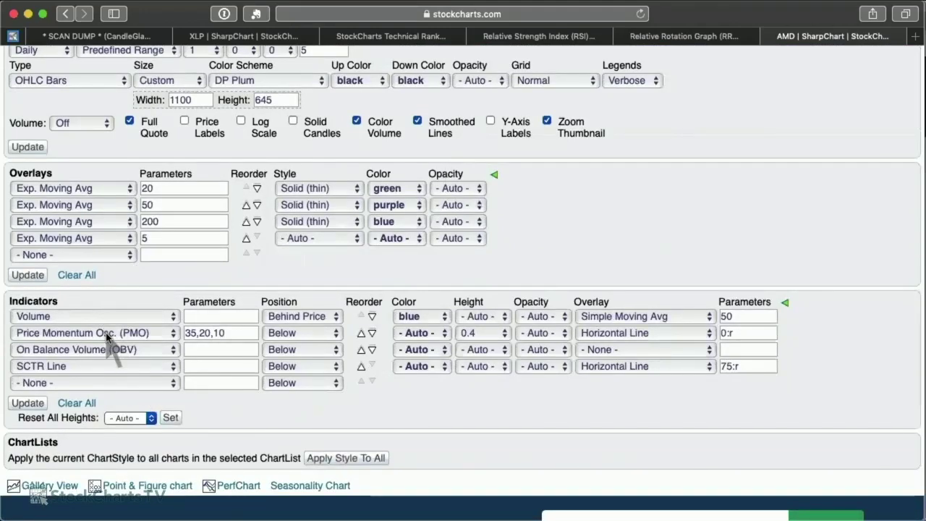
# - Change the third indicator row from OBV to the plain Price indicator
pyautogui.click(107, 337)
pyautogui.click(107, 335)
pyautogui.click(112, 352)
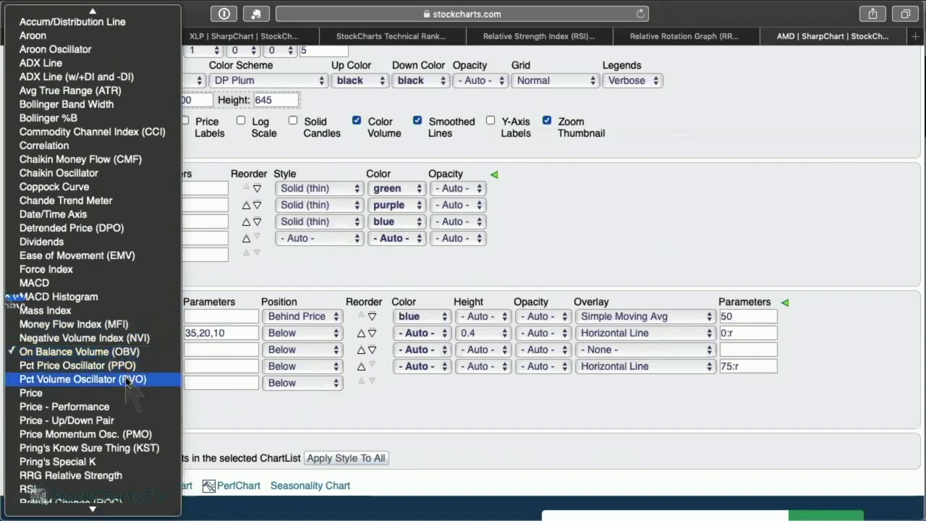
pyautogui.scroll(-1, 127, 382)
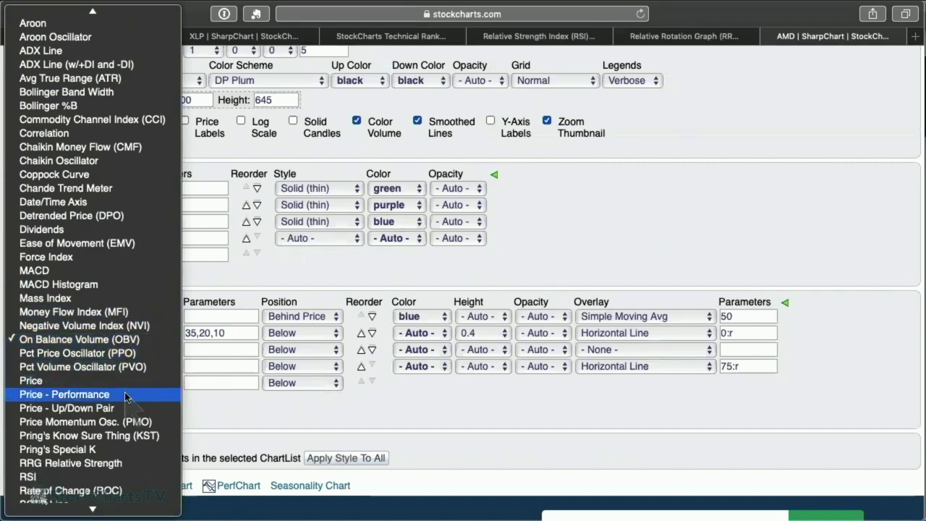
pyautogui.press('Escape')
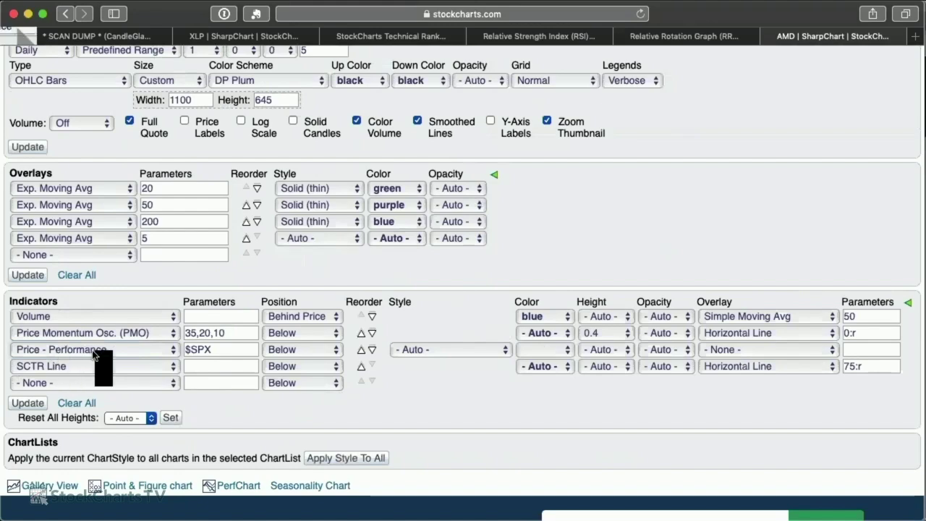
pyautogui.click(92, 353)
pyautogui.click(218, 355)
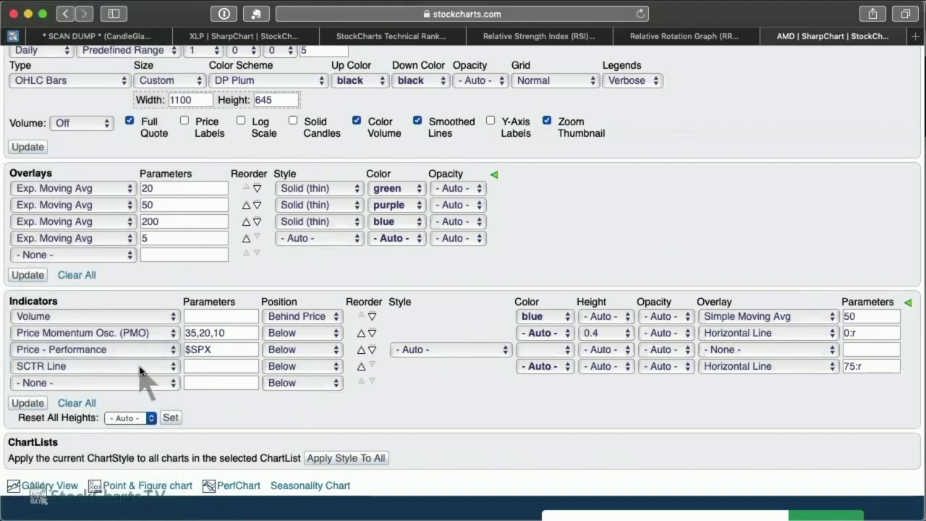
pyautogui.click(72, 347)
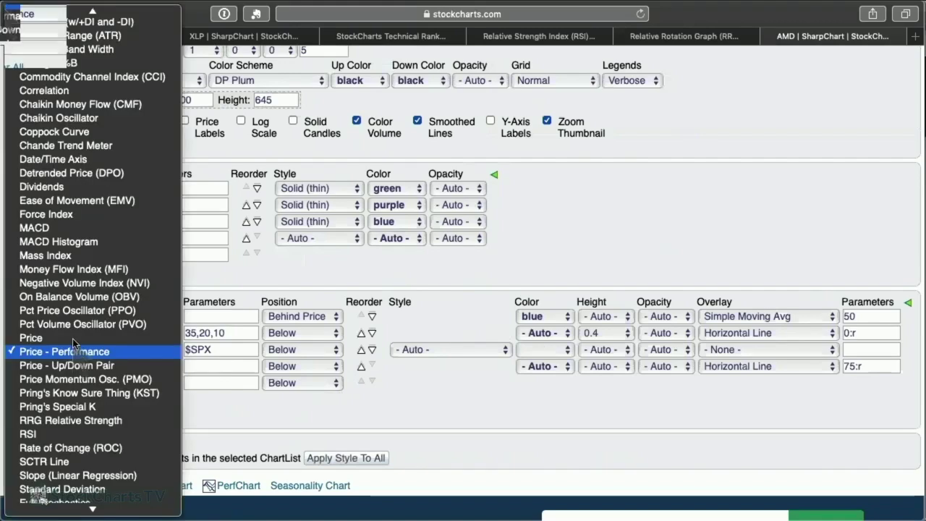
pyautogui.press('Escape')
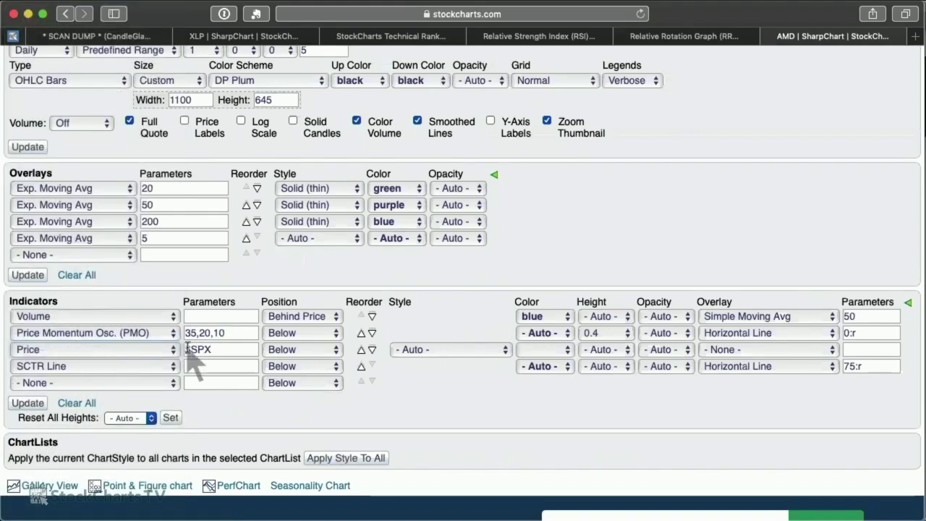
# - Set the Price parameters to XLP:$SPX and update the chart
pyautogui.click(240, 349)
pyautogui.write('xlp:')
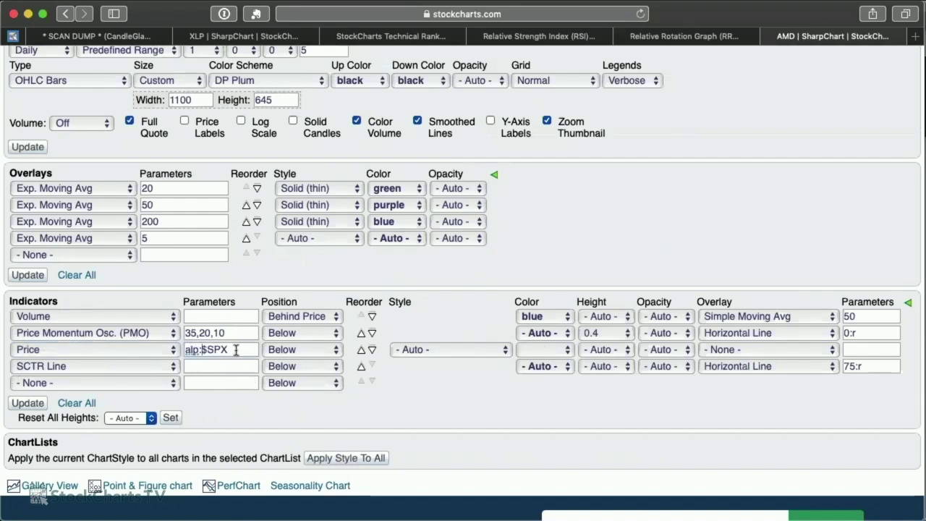
pyautogui.click(190, 349)
pyautogui.press('BackSpace')
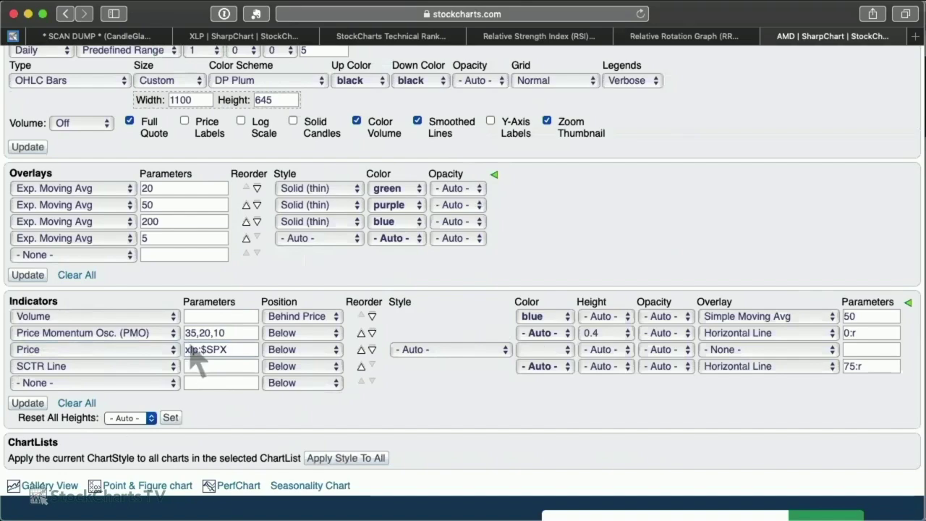
pyautogui.click(39, 410)
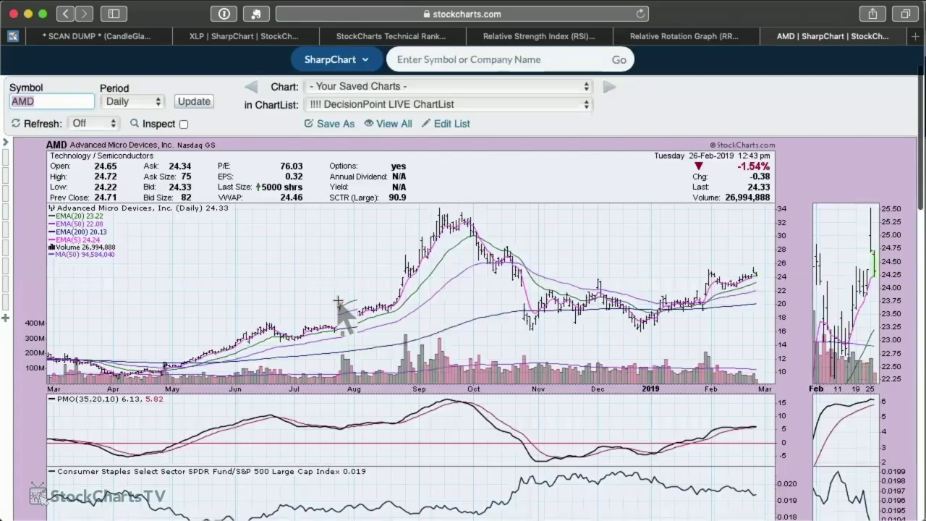
# - Edit the ratio parameters from XLP:$SPX to AMD:$SPX and update the chart
pyautogui.scroll(-5, 338, 300)
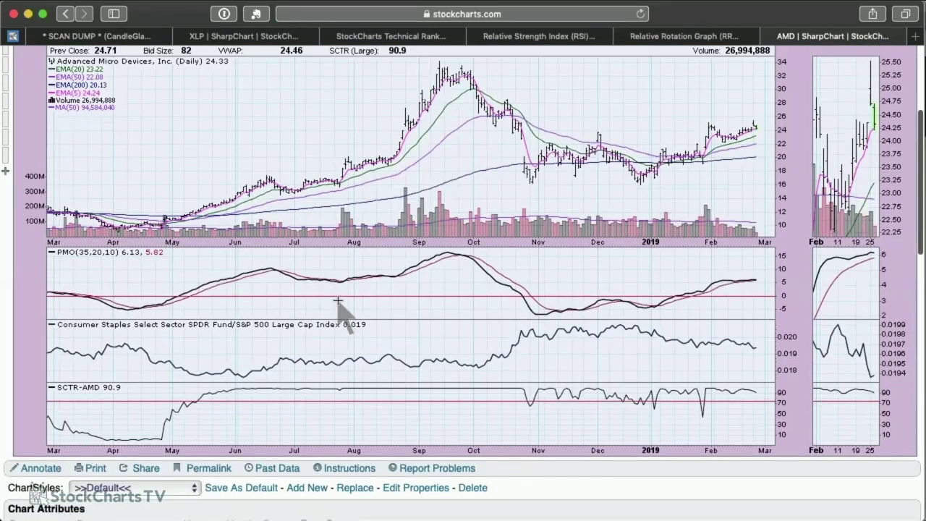
pyautogui.scroll(-7, 338, 304)
pyautogui.scroll(-3, 323, 369)
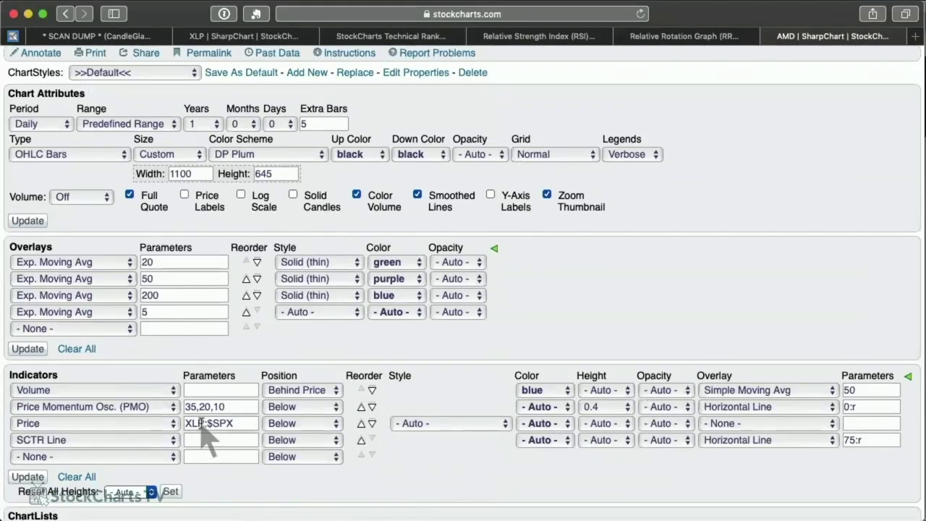
pyautogui.click(203, 423)
pyautogui.press('BackSpace')
pyautogui.press('BackSpace')
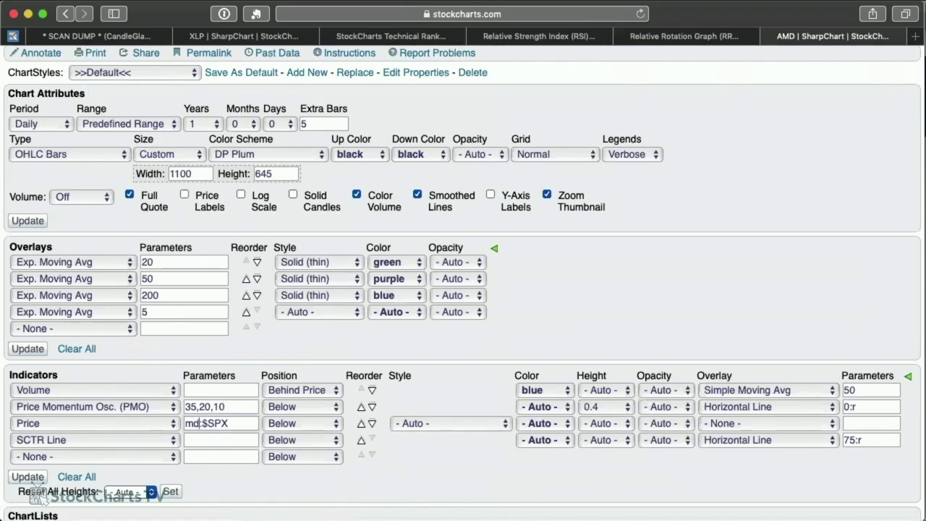
pyautogui.write('amd:')
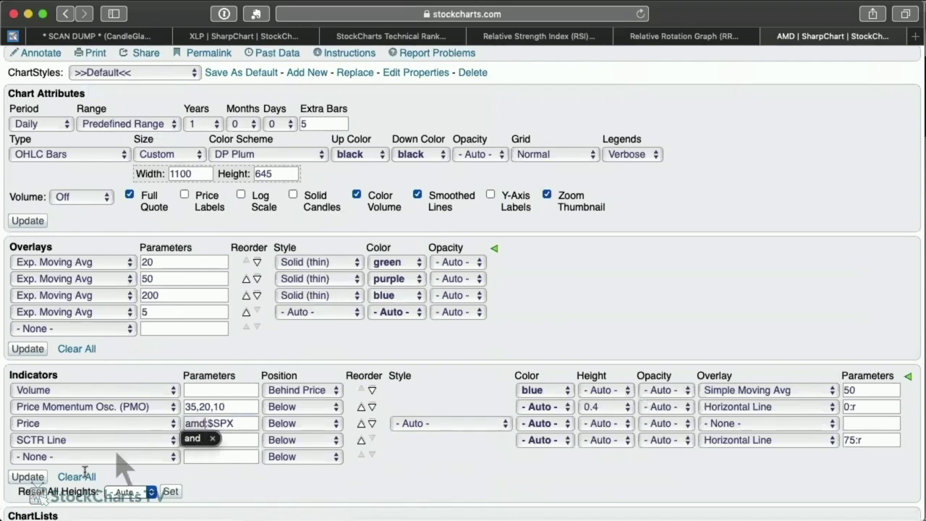
pyautogui.click(29, 477)
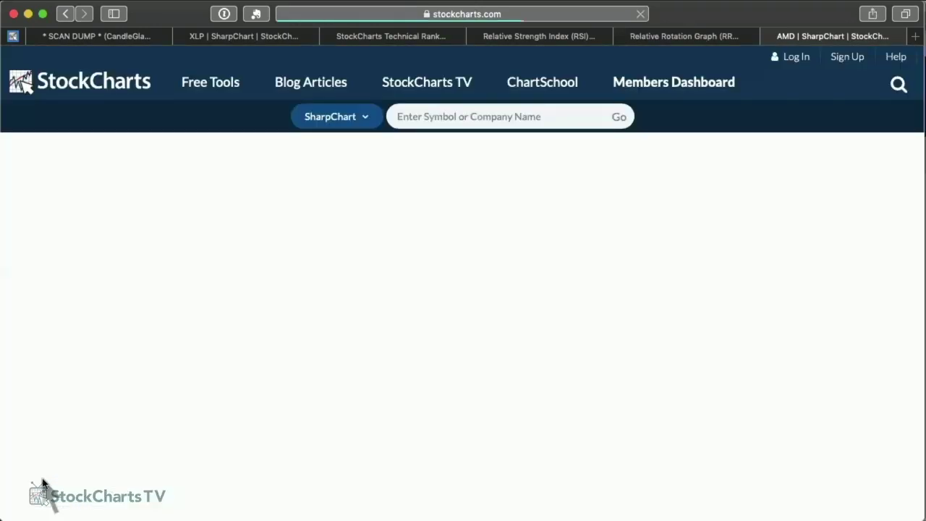
pyautogui.scroll(-1, 192, 403)
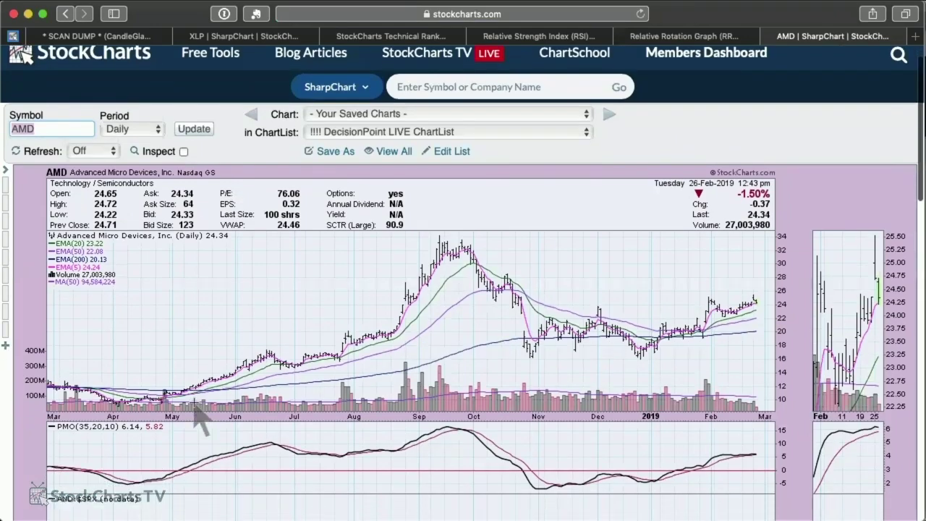
pyautogui.scroll(-10, 194, 403)
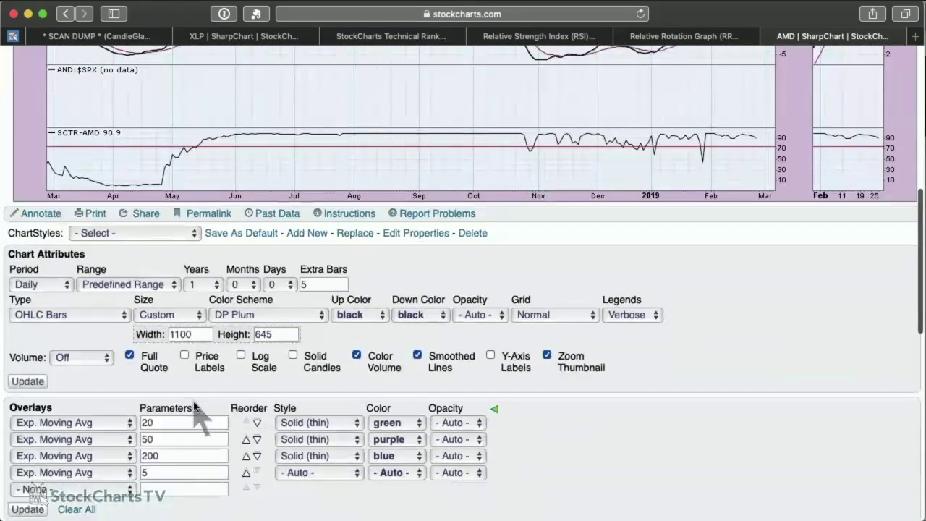
pyautogui.scroll(10, 194, 409)
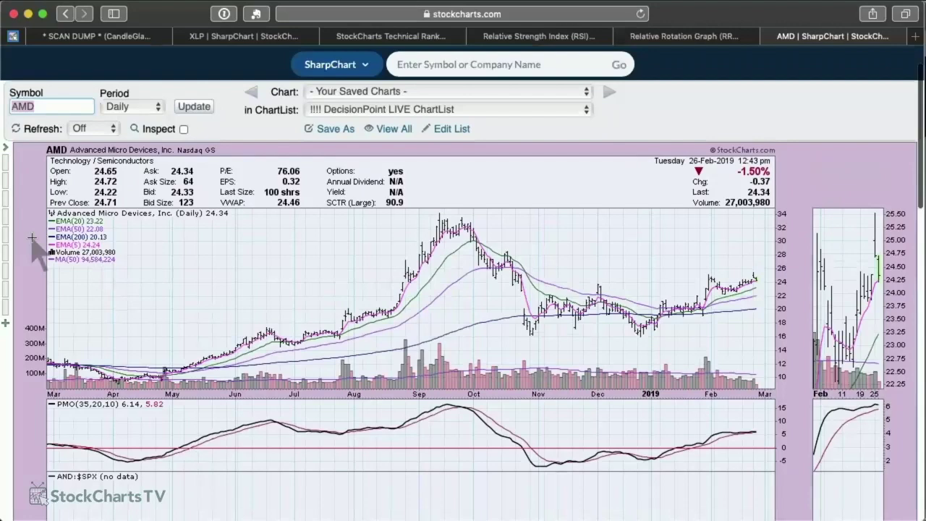
# - Apply the Tom's Relative Chart style and review its $DJUSSC and ratio panels
pyautogui.click(7, 322)
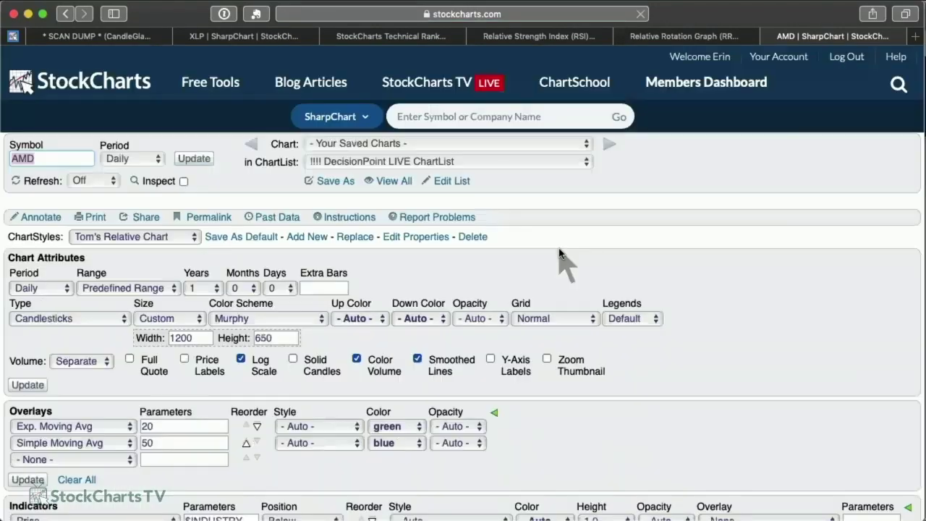
pyautogui.scroll(-5, 559, 249)
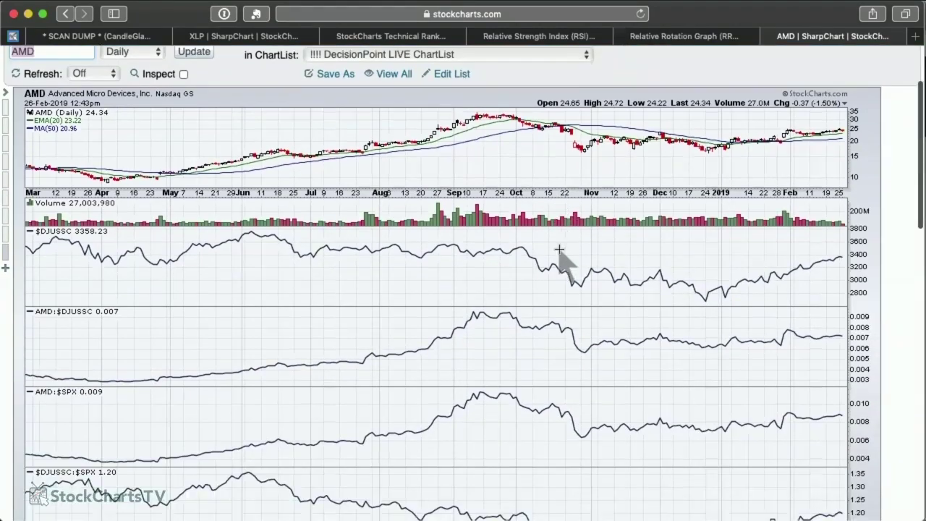
pyautogui.scroll(-1, 559, 250)
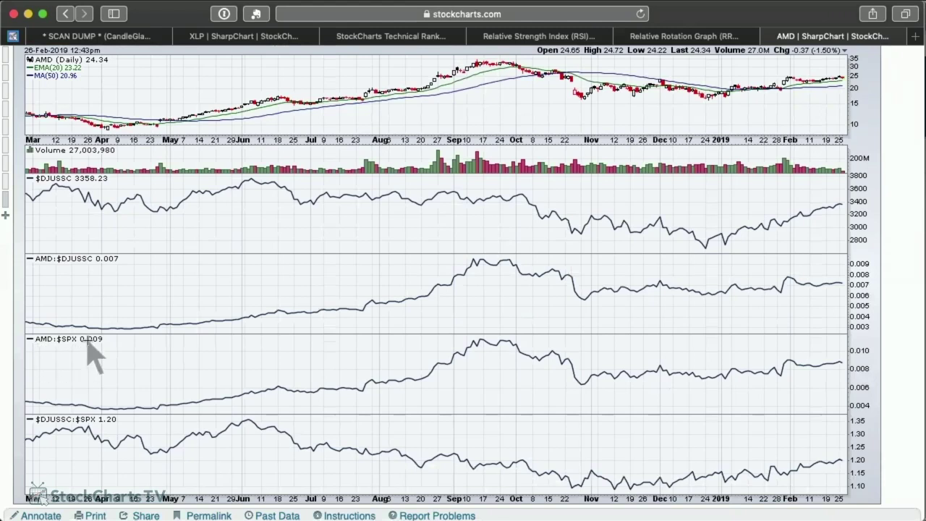
pyautogui.scroll(-1, 94, 354)
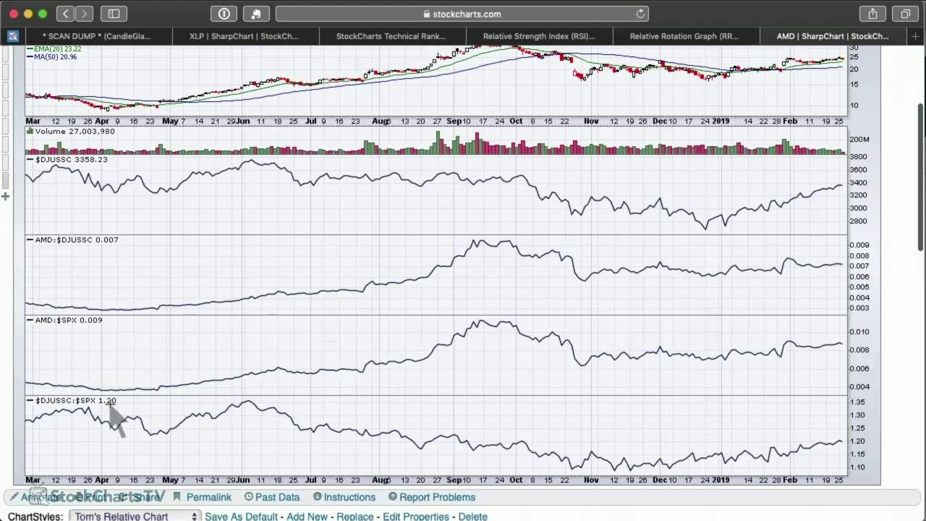
pyautogui.scroll(-1, 127, 330)
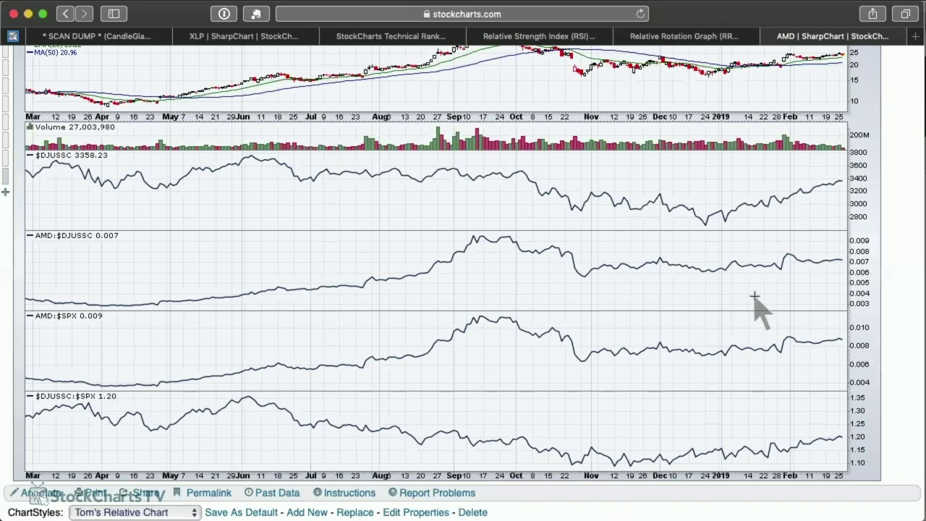
pyautogui.scroll(-4, 765, 293)
pyautogui.scroll(-10, 755, 297)
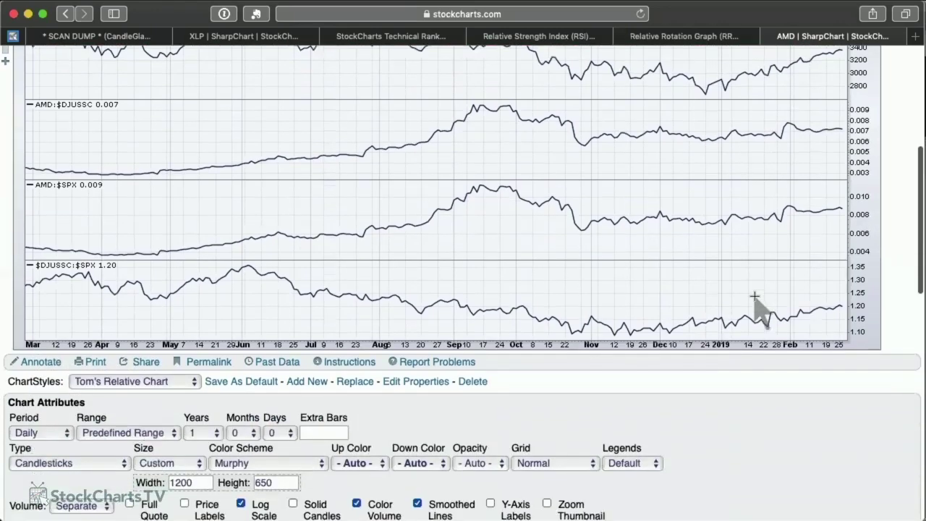
pyautogui.scroll(-10, 755, 301)
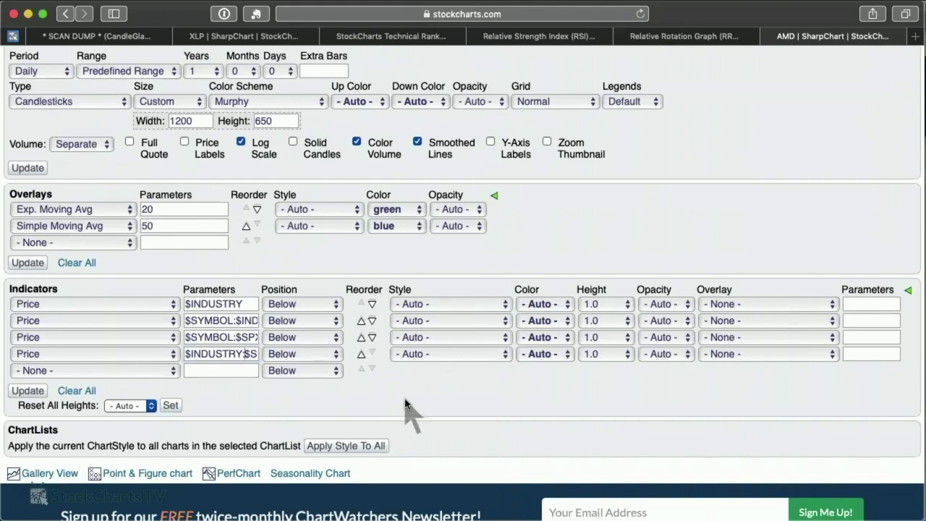
pyautogui.scroll(15, 405, 405)
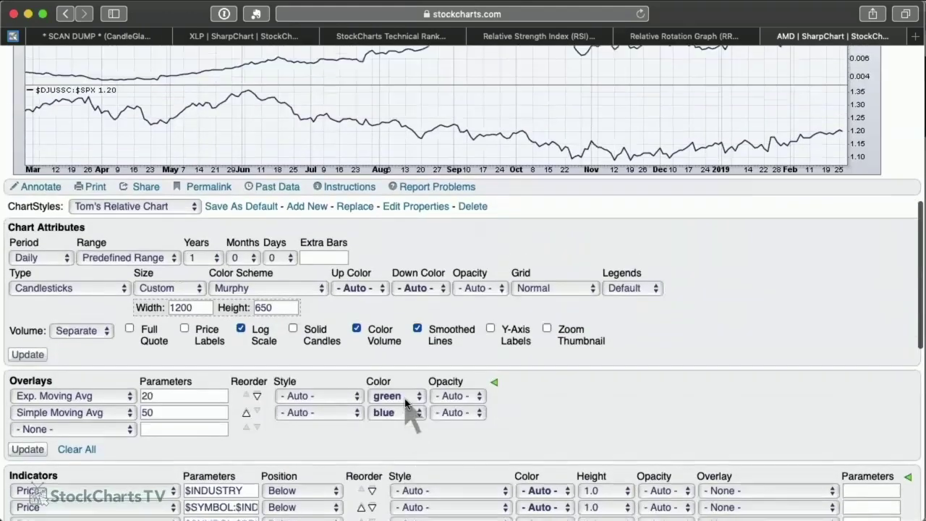
pyautogui.scroll(-10, 427, 274)
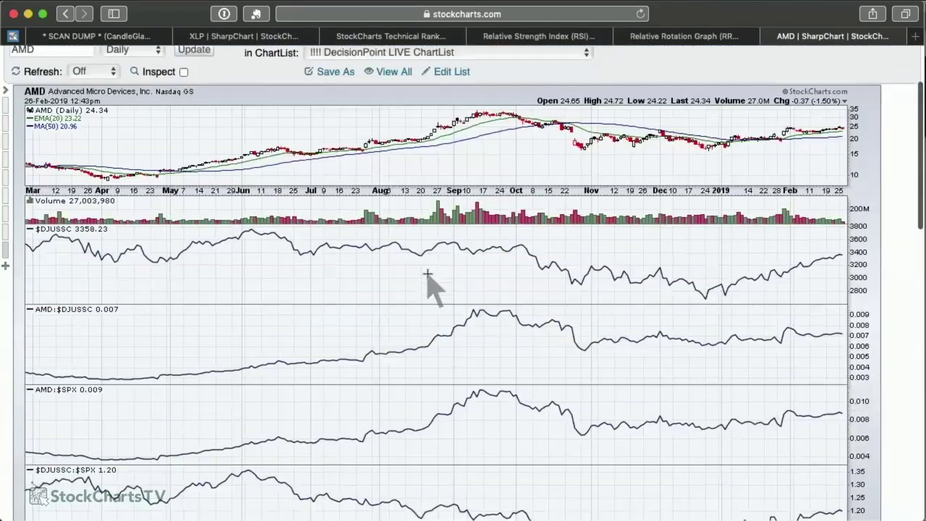
pyautogui.scroll(-5, 429, 275)
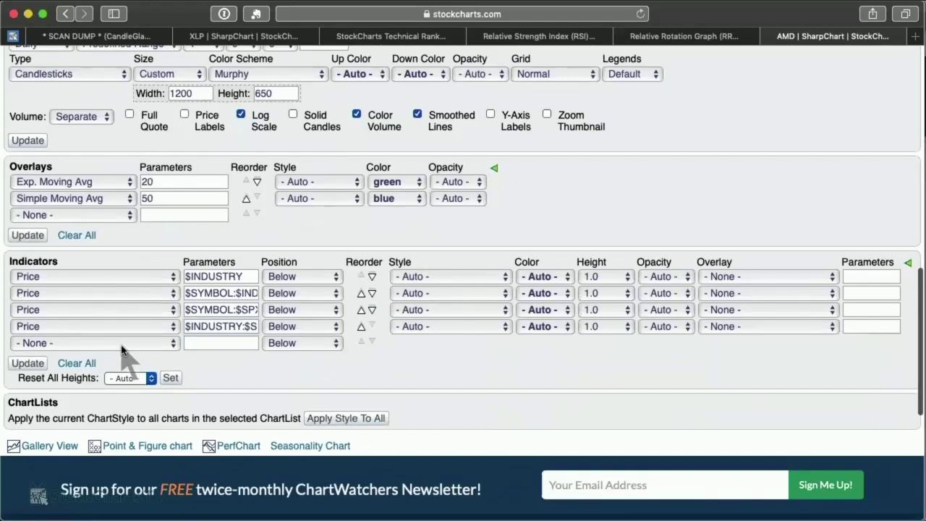
pyautogui.click(119, 345)
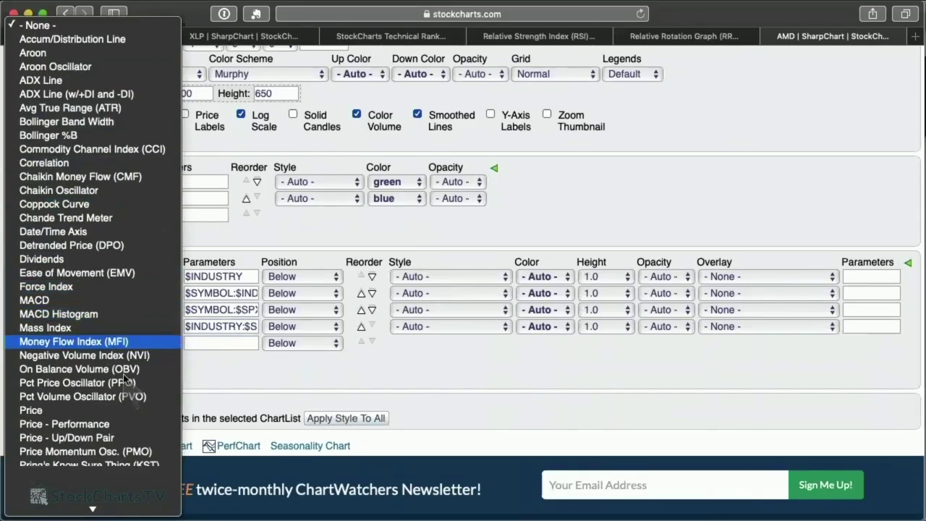
pyautogui.scroll(-2, 124, 378)
pyautogui.scroll(-1, 125, 378)
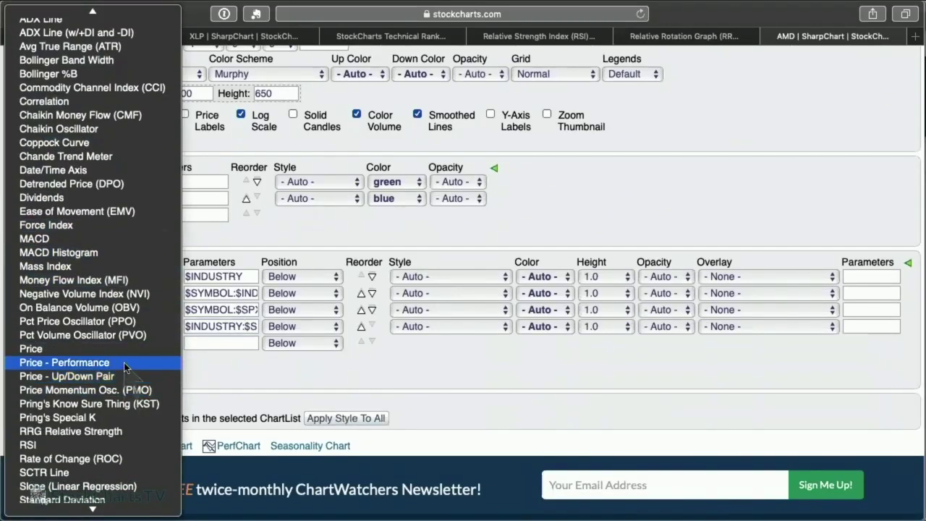
pyautogui.click(123, 365)
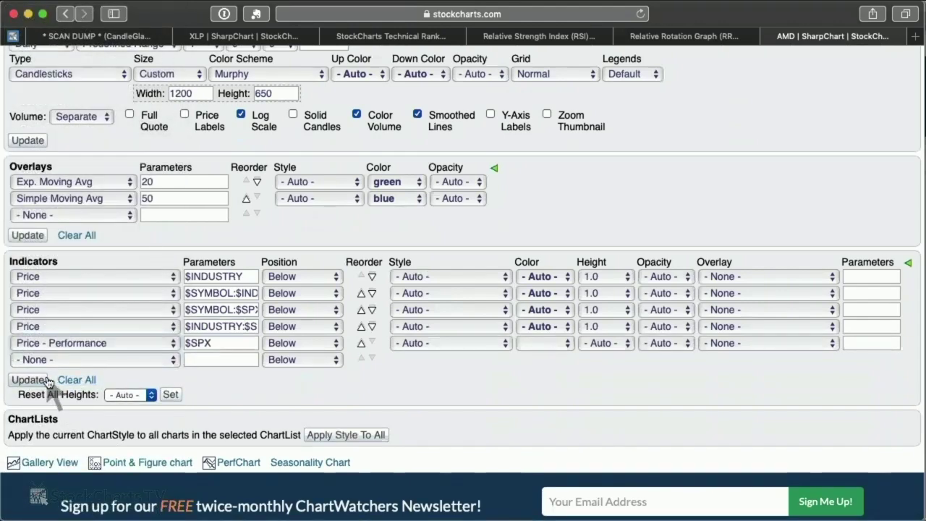
pyautogui.click(44, 381)
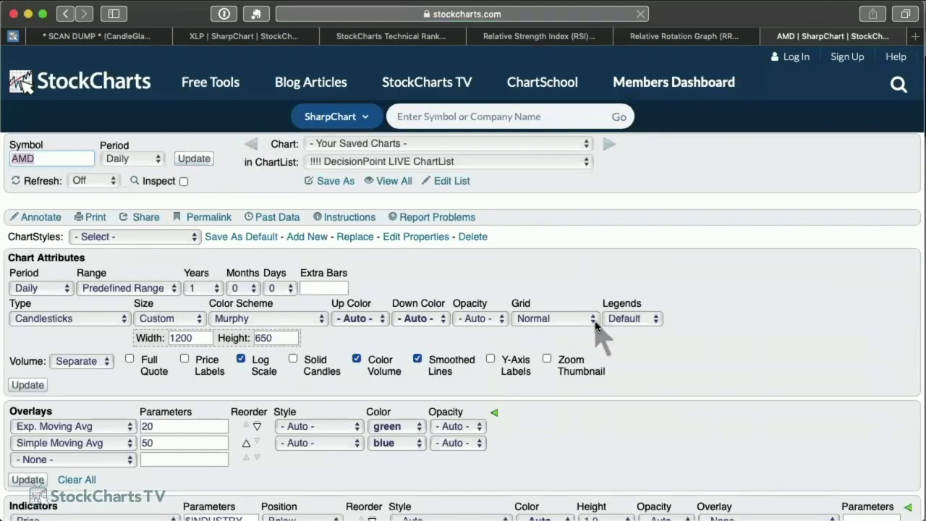
pyautogui.scroll(-5, 598, 330)
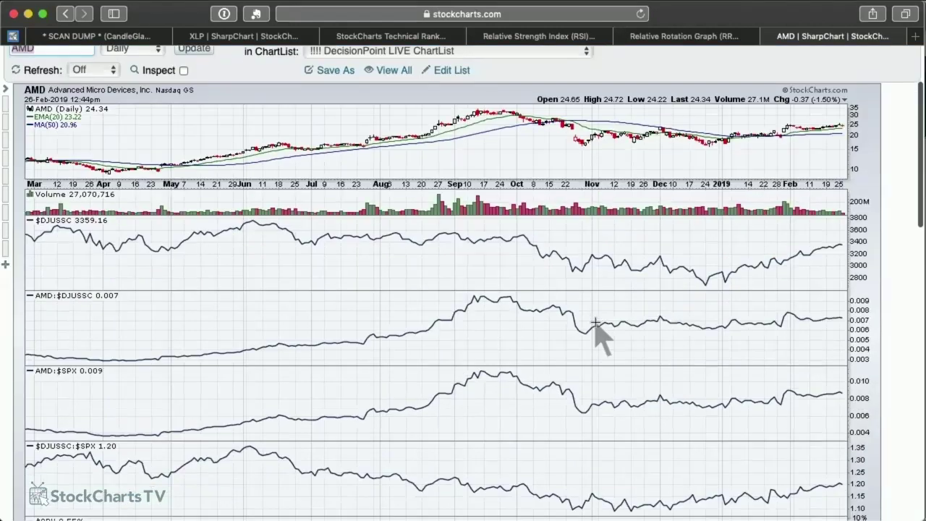
pyautogui.scroll(1, 597, 330)
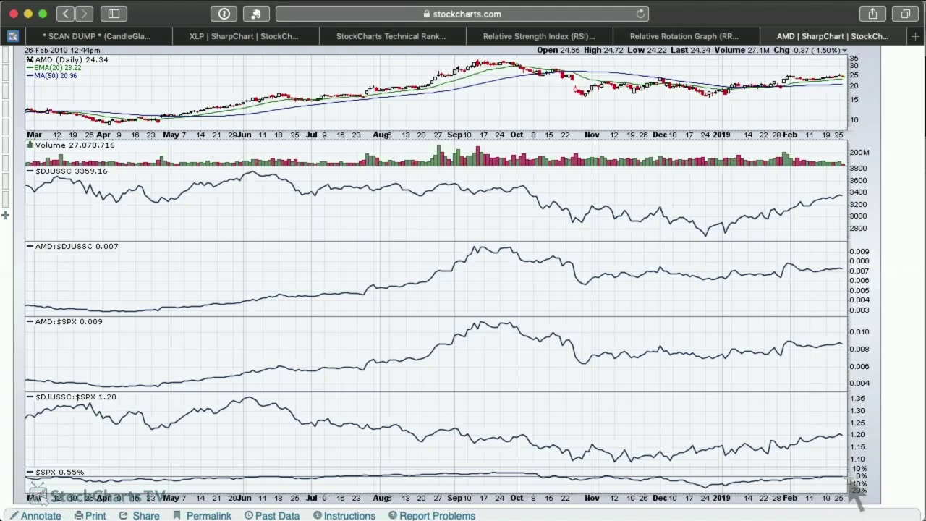
pyautogui.scroll(-15, 538, 392)
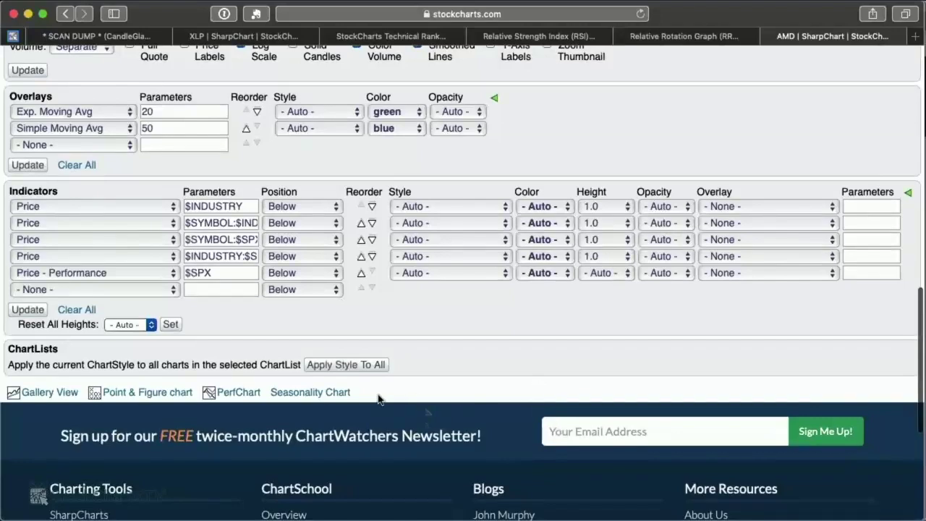
# - Open a PerfChart for AMD and add X, CY, F, AMZN and FB as comparison symbols
pyautogui.click(239, 395)
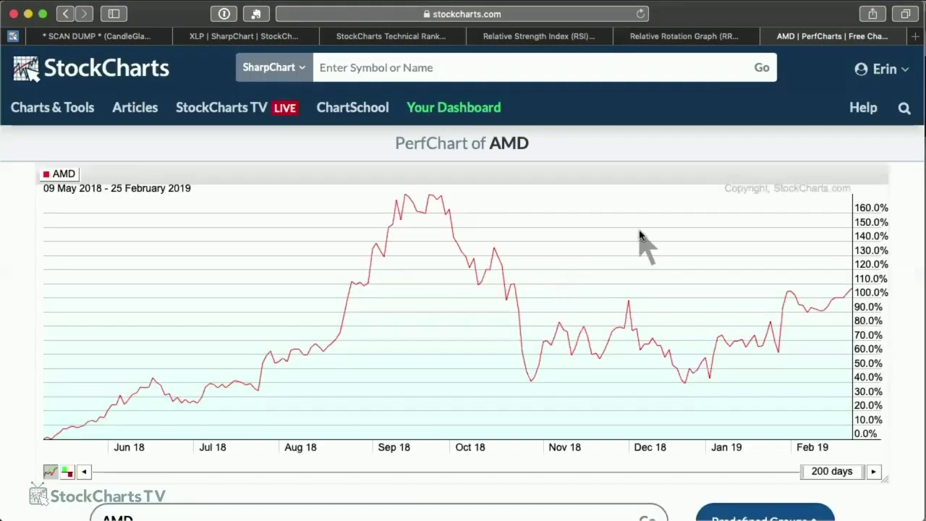
pyautogui.scroll(-2, 639, 239)
pyautogui.scroll(-1, 639, 235)
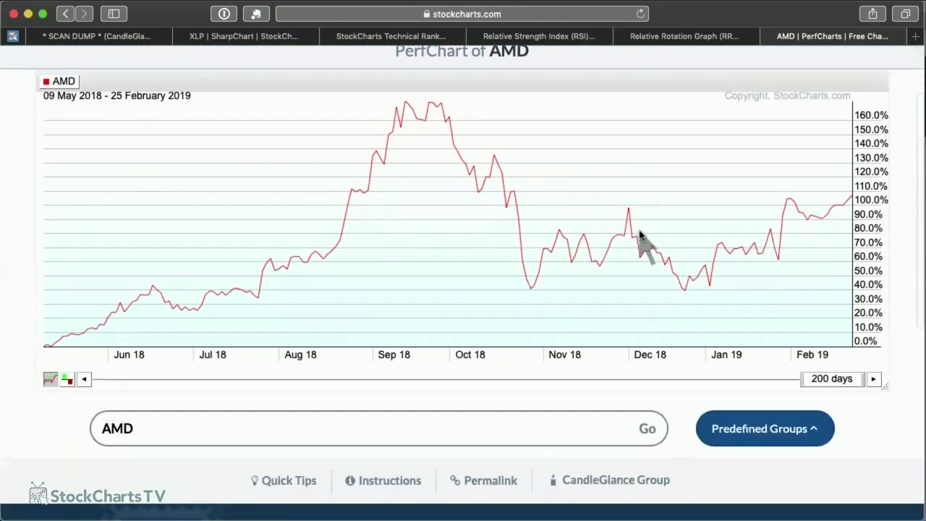
pyautogui.moveTo(574, 262)
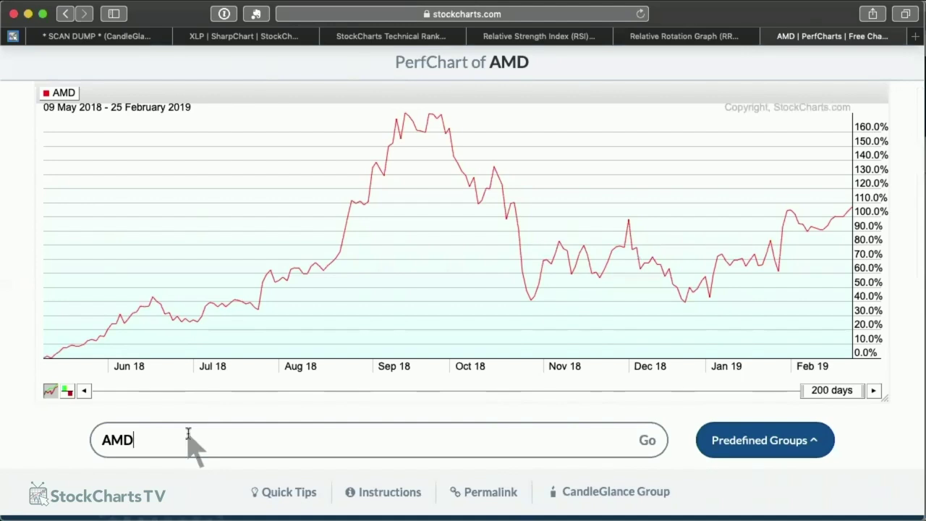
pyautogui.write(',X,CY,F,AMZN')
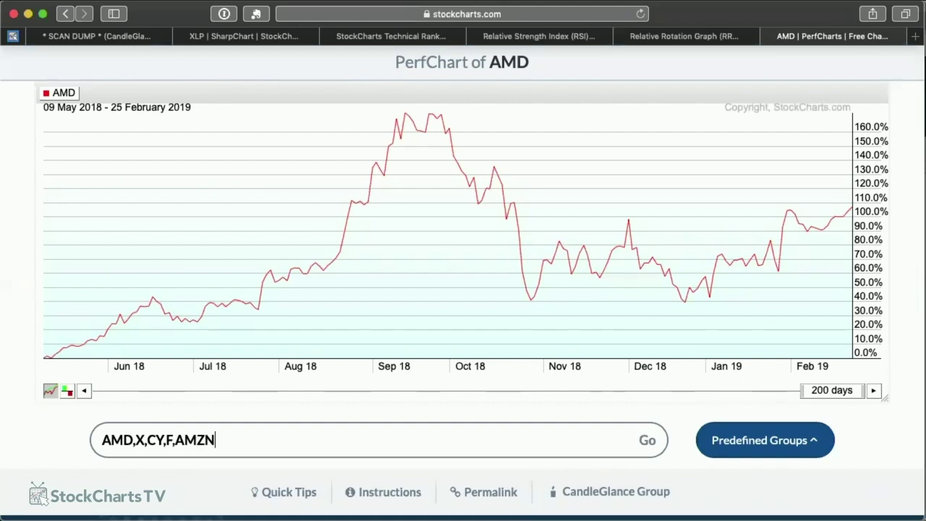
pyautogui.write(',FB')
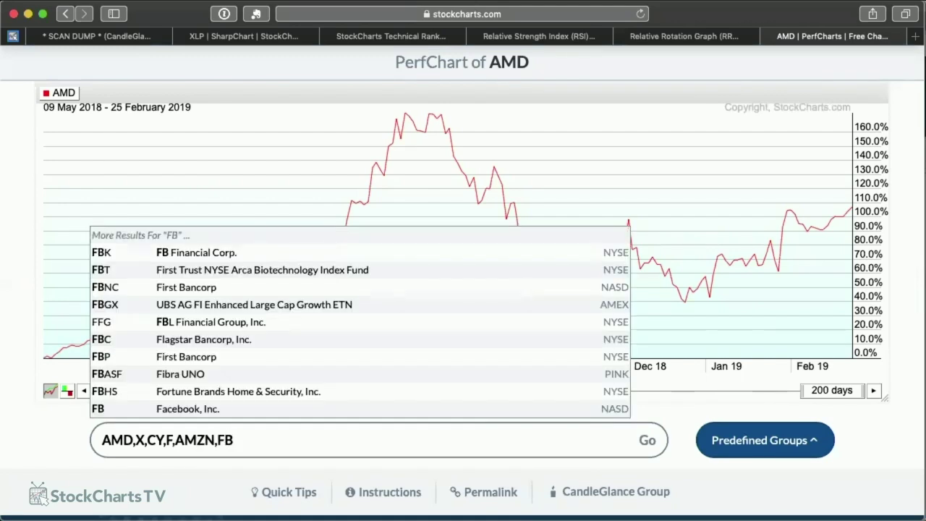
pyautogui.press('Return')
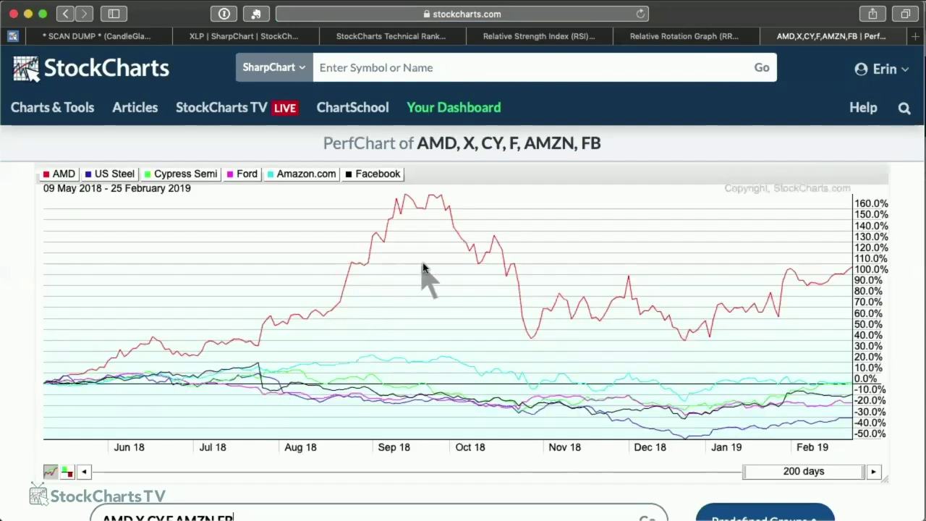
# - Drag the 200-day range slider left so the PerfChart spans 21 June 2017 to 06 April 2018
pyautogui.scroll(-2, 426, 268)
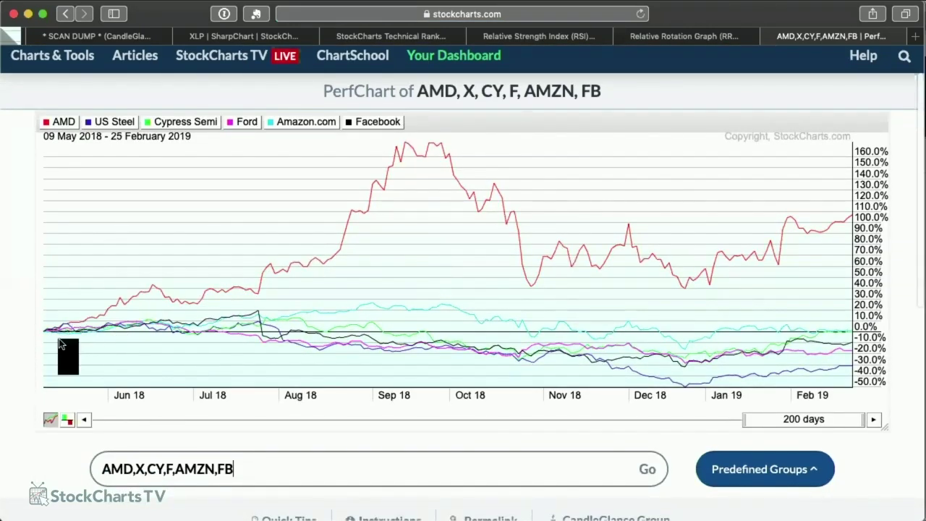
pyautogui.moveTo(46, 333)
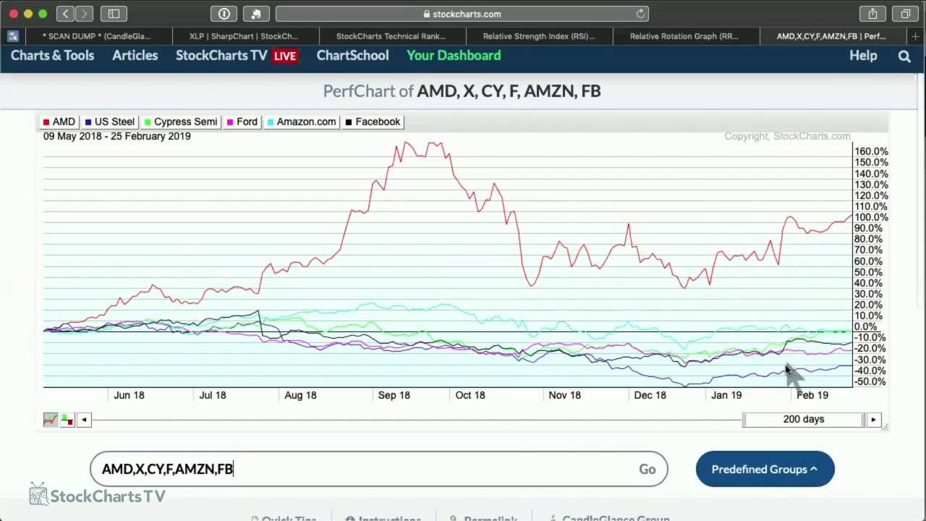
pyautogui.moveTo(787, 372)
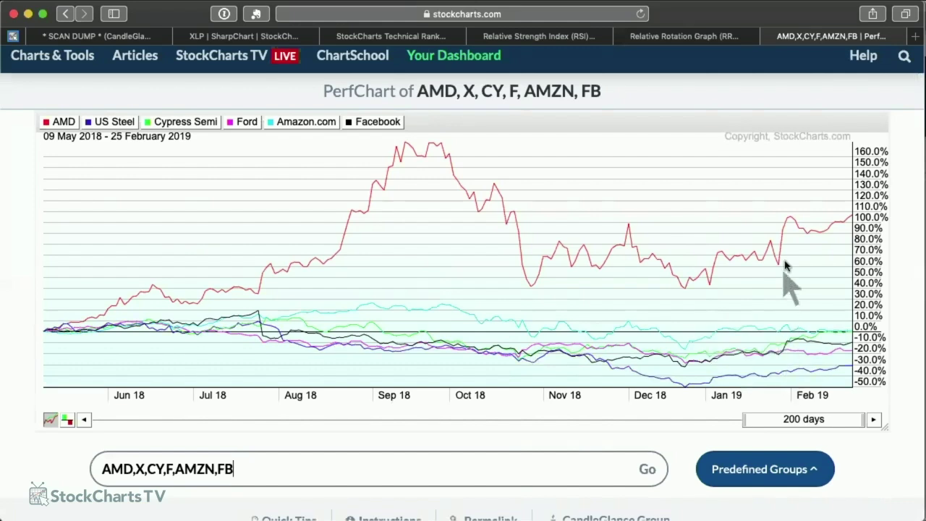
pyautogui.moveTo(788, 225)
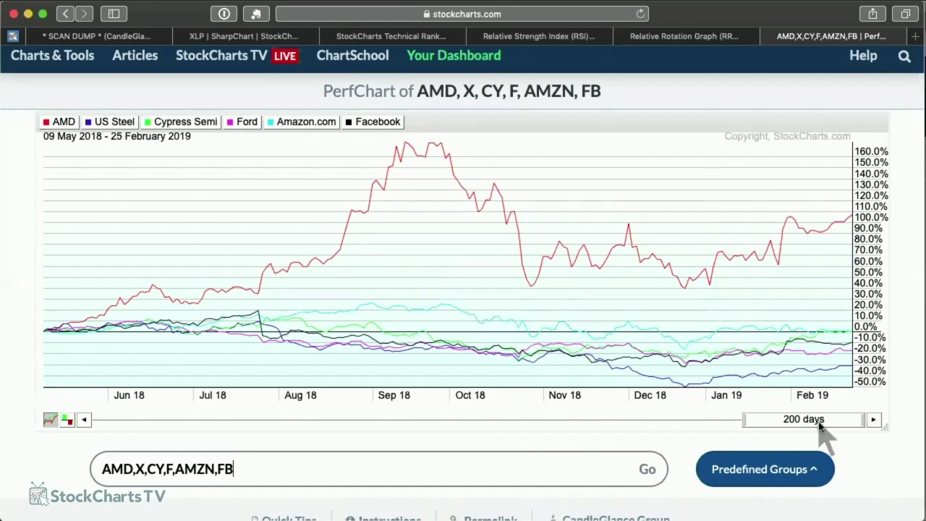
pyautogui.moveTo(820, 427); pyautogui.dragTo(722, 427)
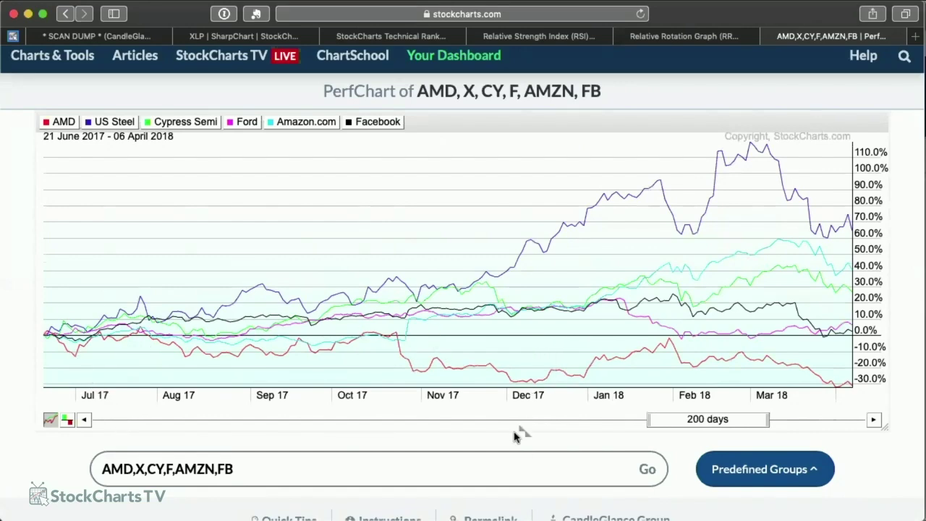
pyautogui.scroll(-1, 511, 445)
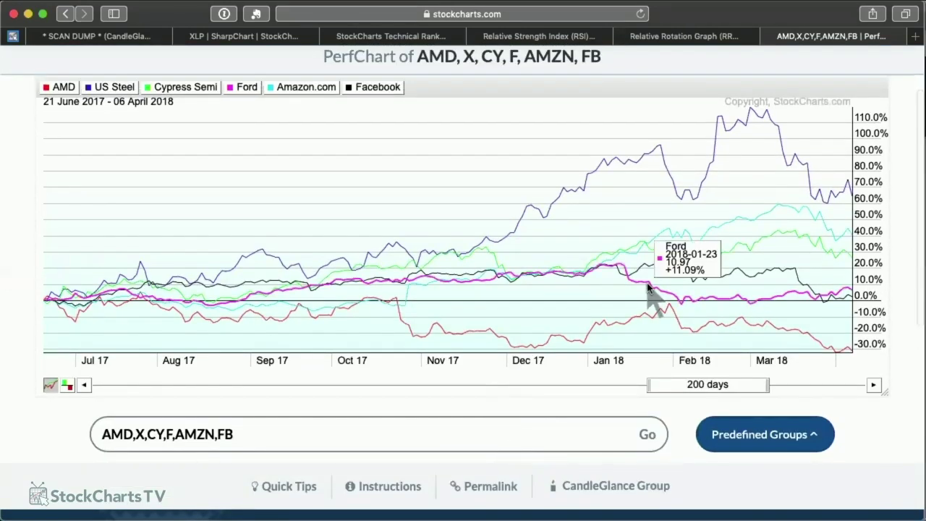
pyautogui.moveTo(679, 307)
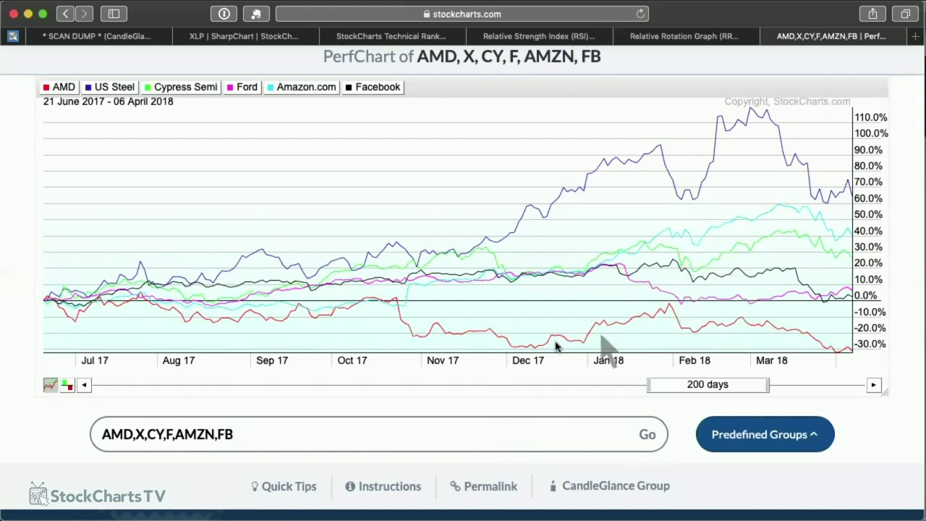
# - Show the six stocks as a histogram over 243 days ending October 2018
pyautogui.click(66, 386)
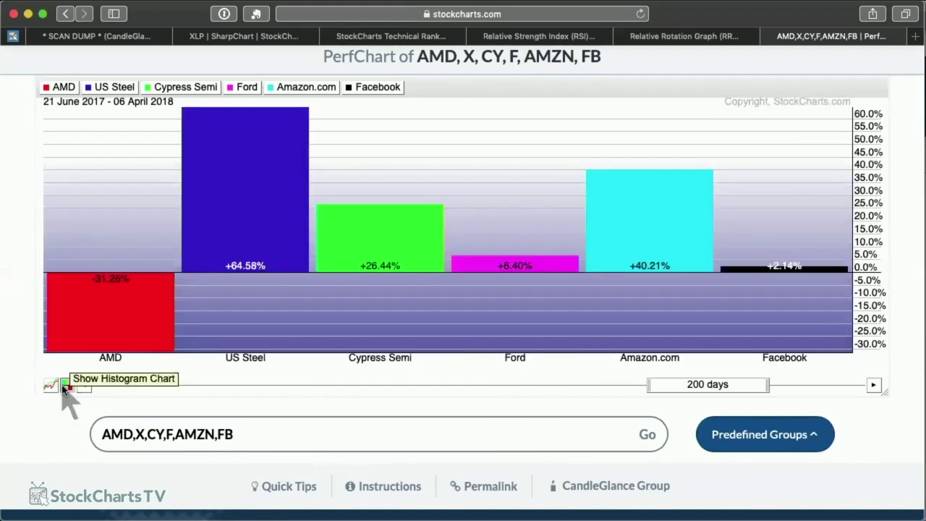
pyautogui.scroll(2, 413, 392)
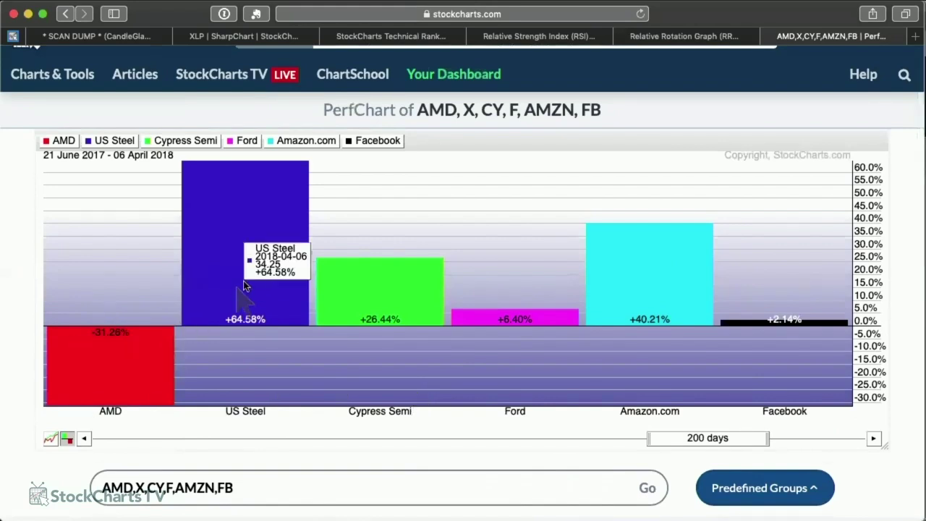
pyautogui.scroll(-1, 724, 456)
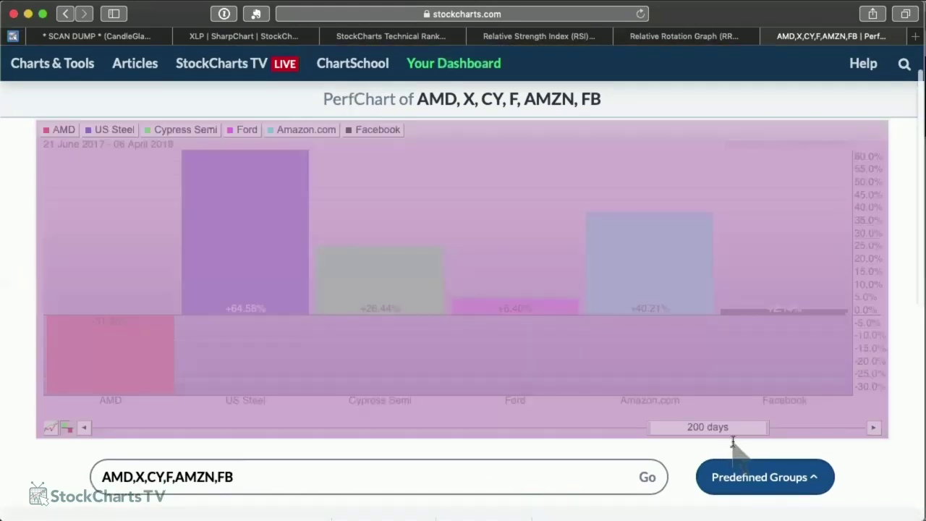
pyautogui.moveTo(735, 433); pyautogui.dragTo(833, 434)
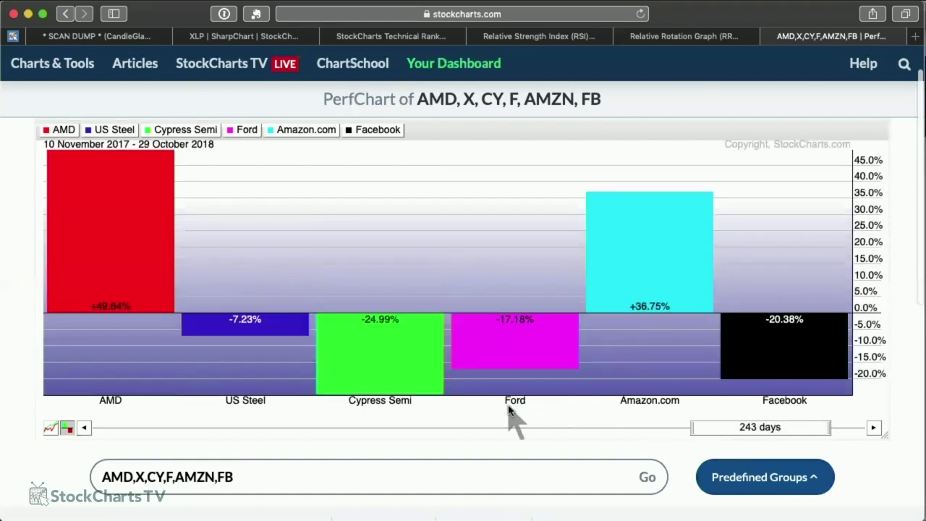
pyautogui.scroll(3, 513, 420)
# - Set symbol searches to PerfChart and open a PerfChart of Ford (F)
pyautogui.click(298, 67)
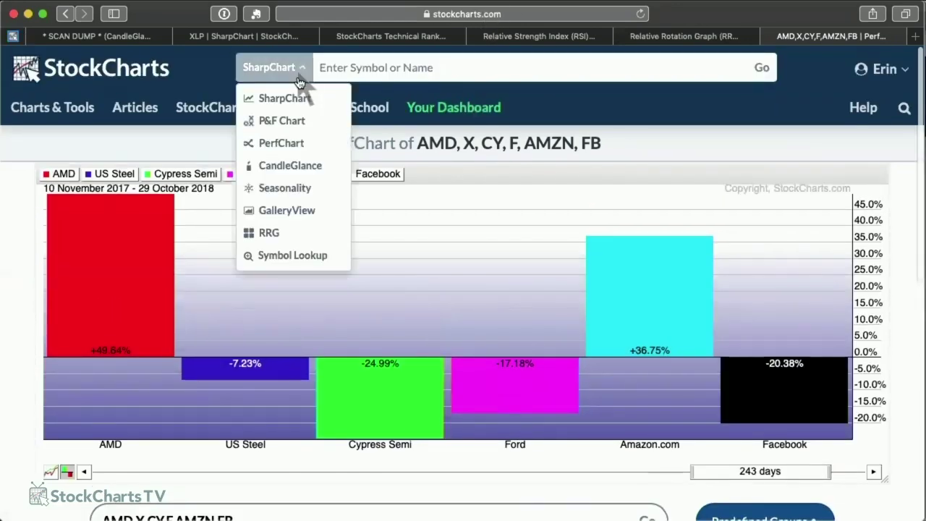
pyautogui.click(302, 143)
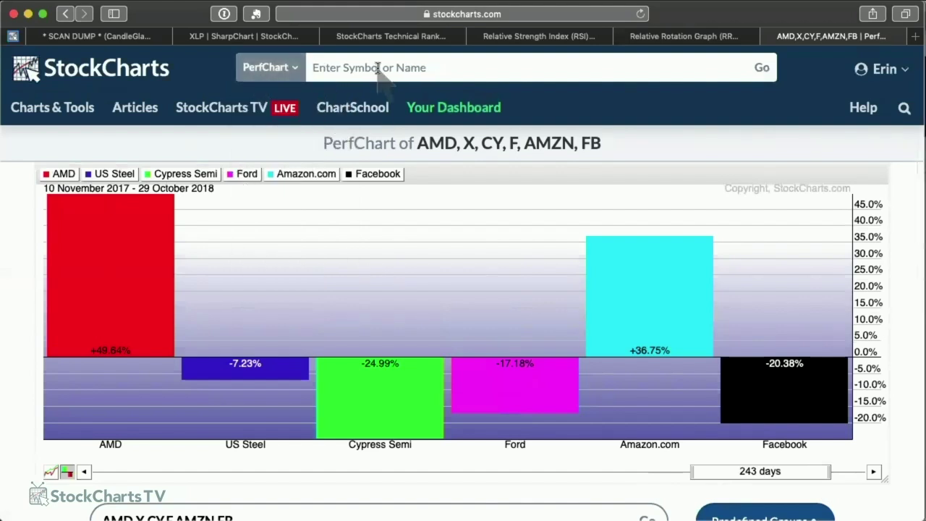
pyautogui.write('f')
pyautogui.press('Return')
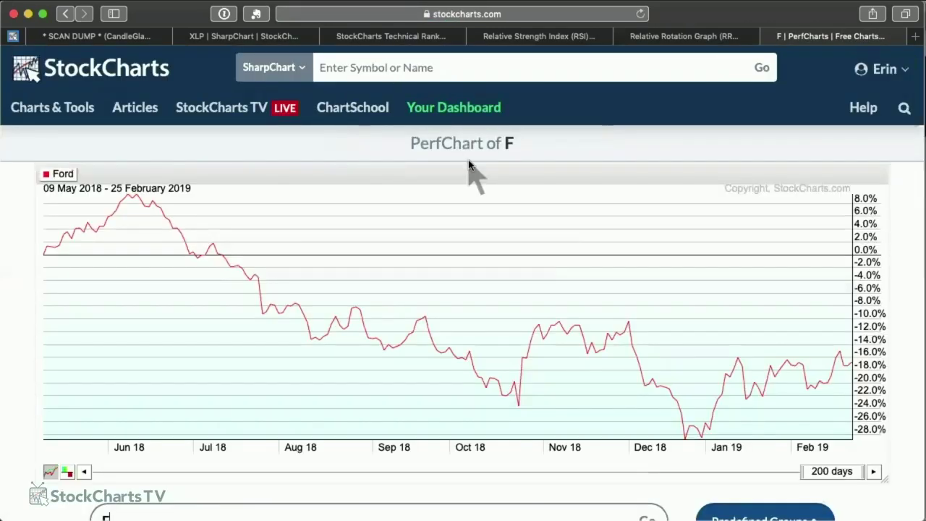
pyautogui.scroll(-4, 463, 159)
pyautogui.scroll(-2, 469, 165)
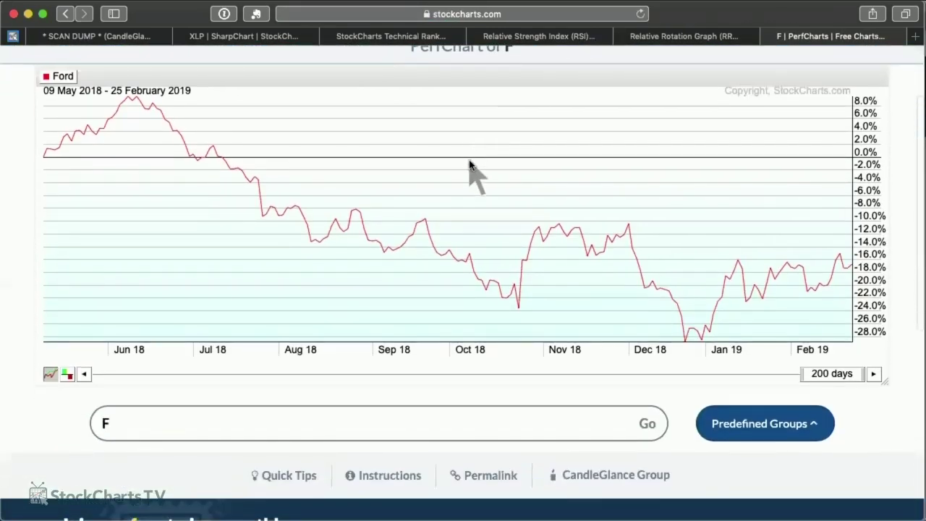
pyautogui.scroll(1, 469, 165)
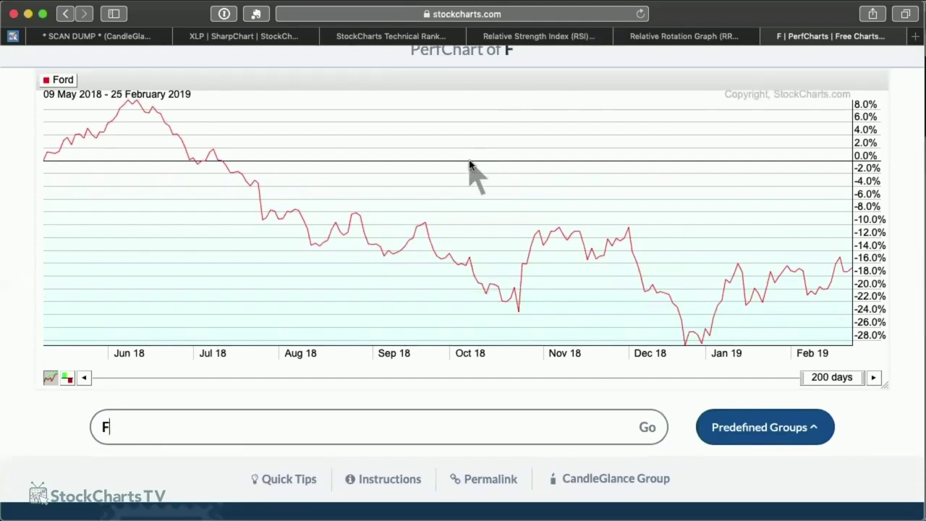
pyautogui.scroll(3, 477, 141)
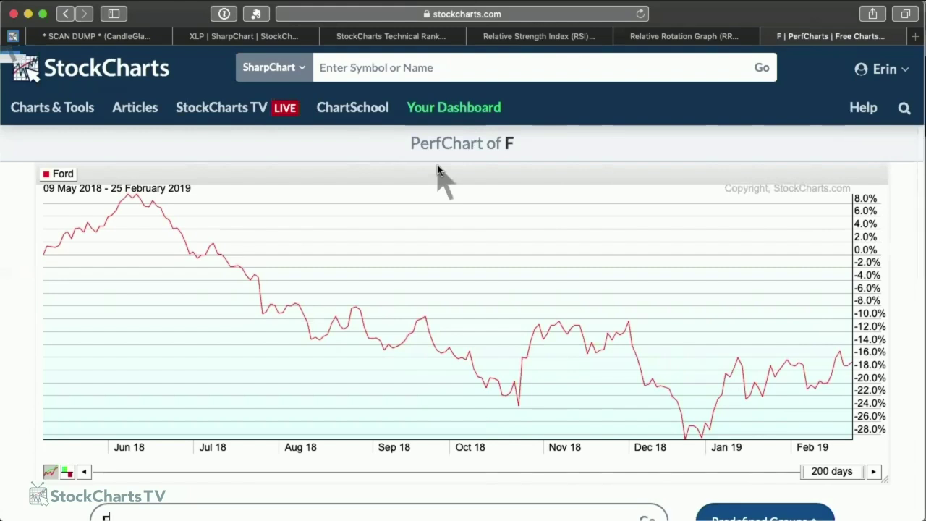
# - Switch to the Relative Rotation Graph (RRG) Charts support page and scroll through it
pyautogui.click(668, 38)
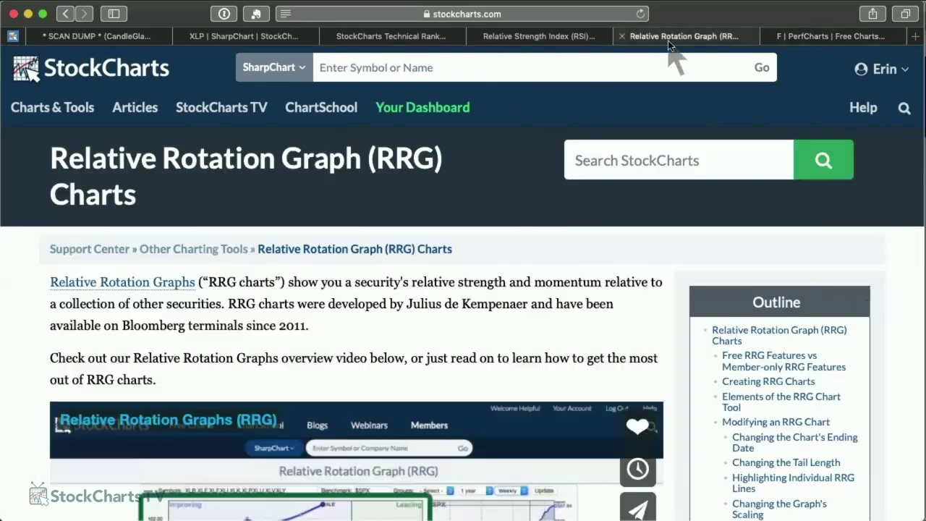
pyautogui.scroll(-5, 531, 165)
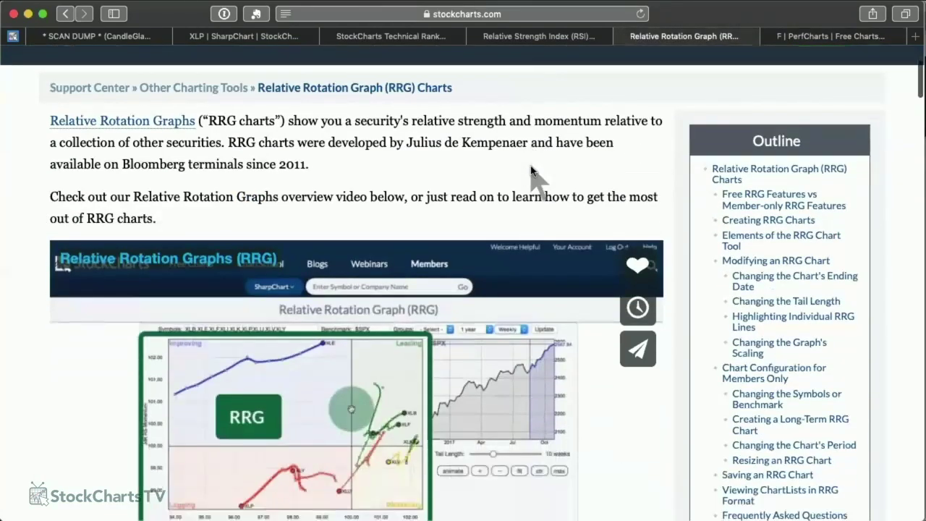
pyautogui.scroll(-2, 530, 165)
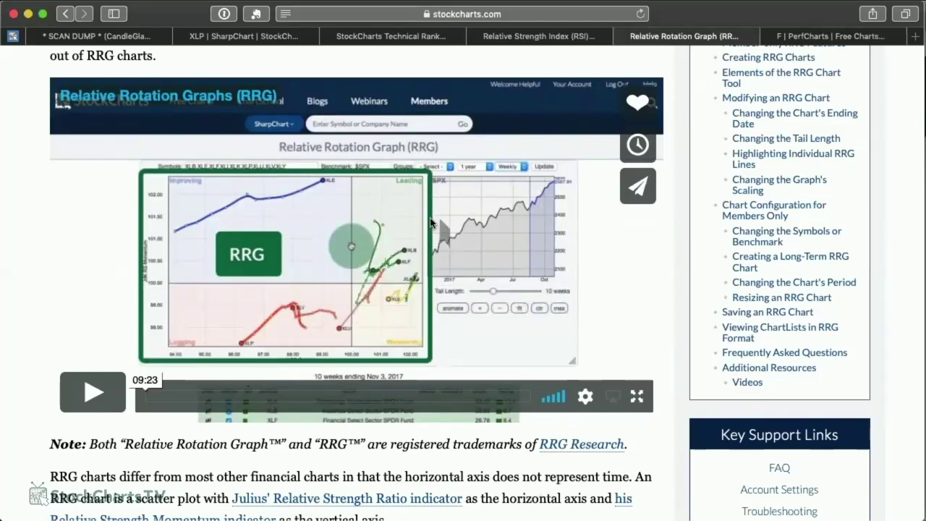
pyautogui.scroll(1, 479, 221)
pyautogui.scroll(6, 479, 221)
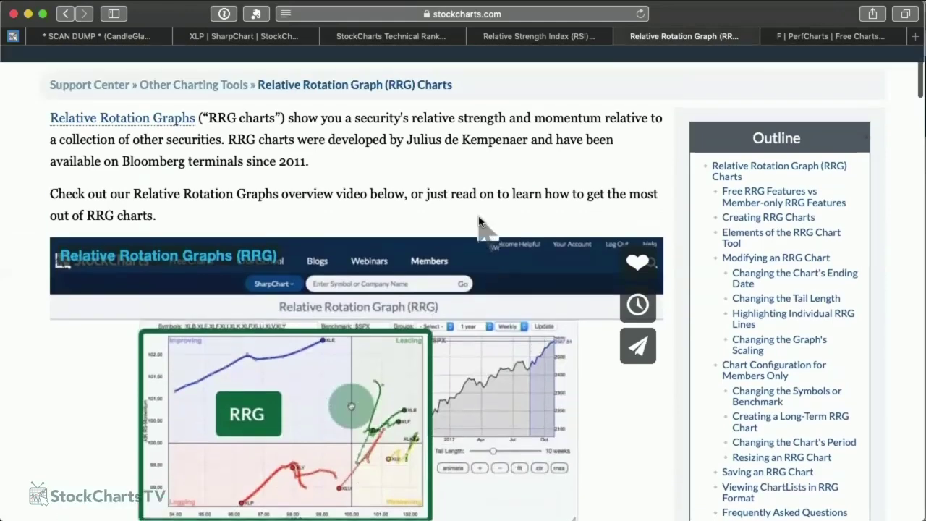
pyautogui.scroll(3, 481, 217)
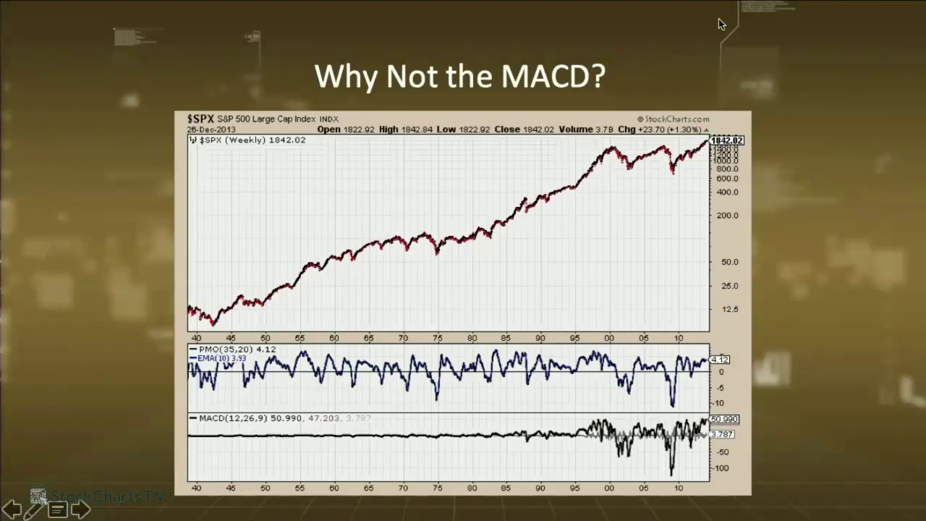
# - Advance the slideshow from 'Why Not the MACD?' to the Relative Strength Takeaways slide
pyautogui.click(708, 59)
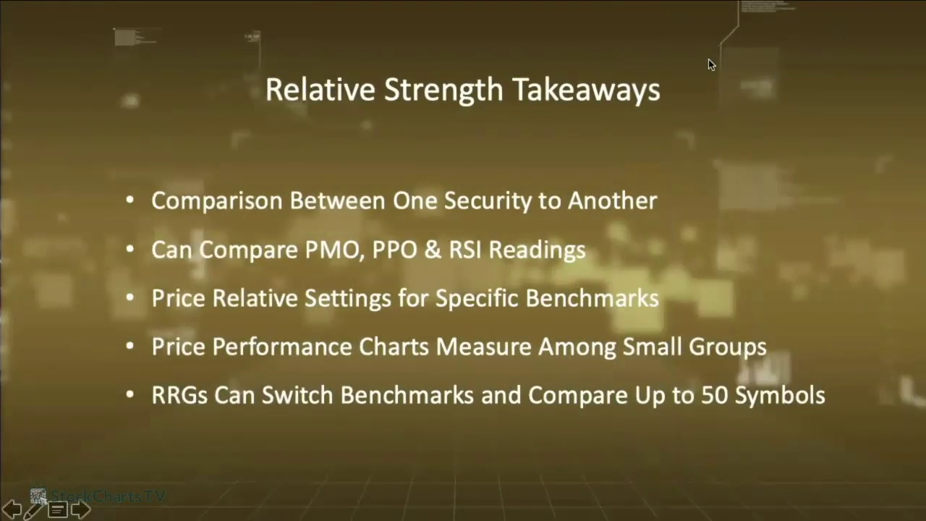